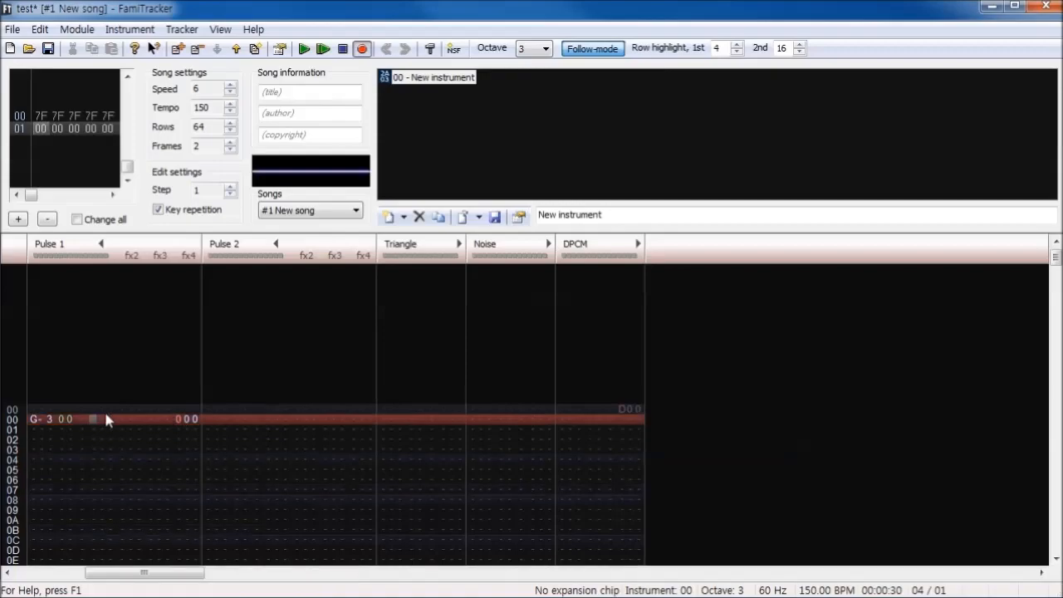
Play the Pulse 1 note with effect 000, and replay it with the fx4 arpeggio effect on row 00 set to 010
click(304, 49)
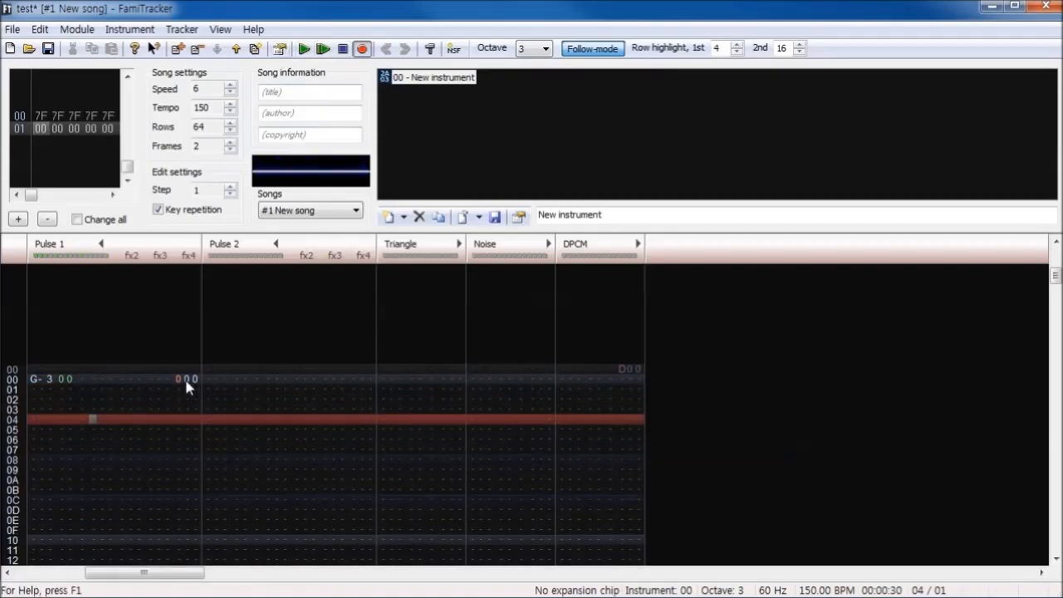
key(Return)
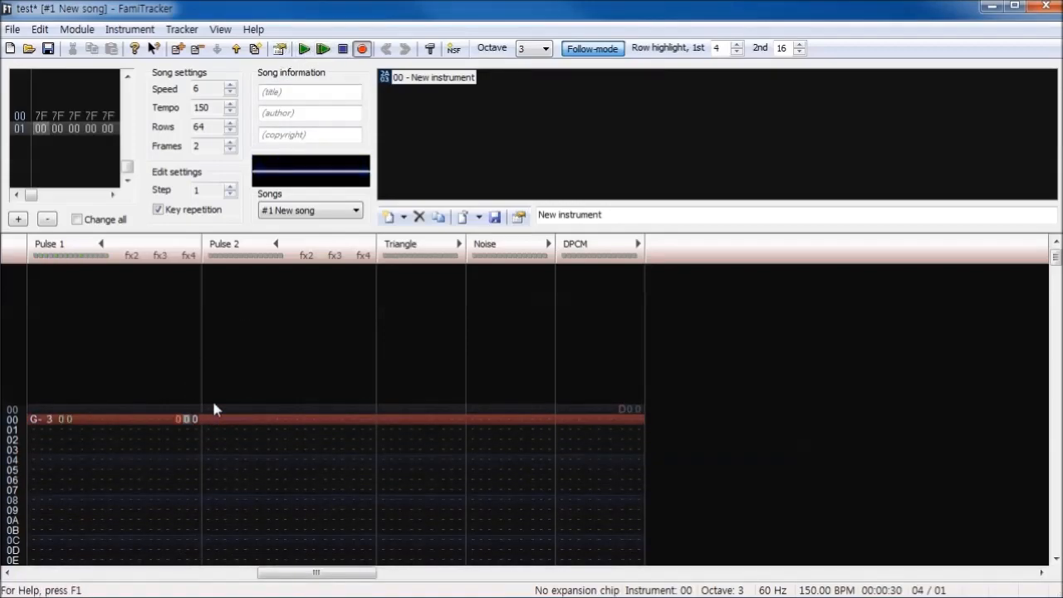
text(1)
click(304, 49)
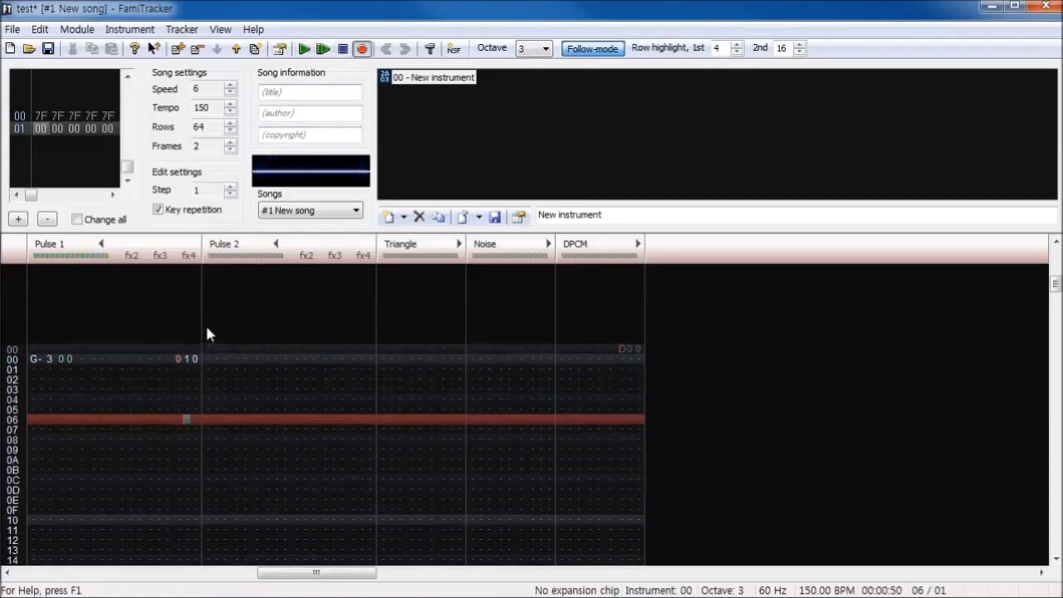
Set the Pulse 1 arpeggio effect on row 00 to 020 and listen to a short playback
click(189, 361)
text(2)
click(304, 50)
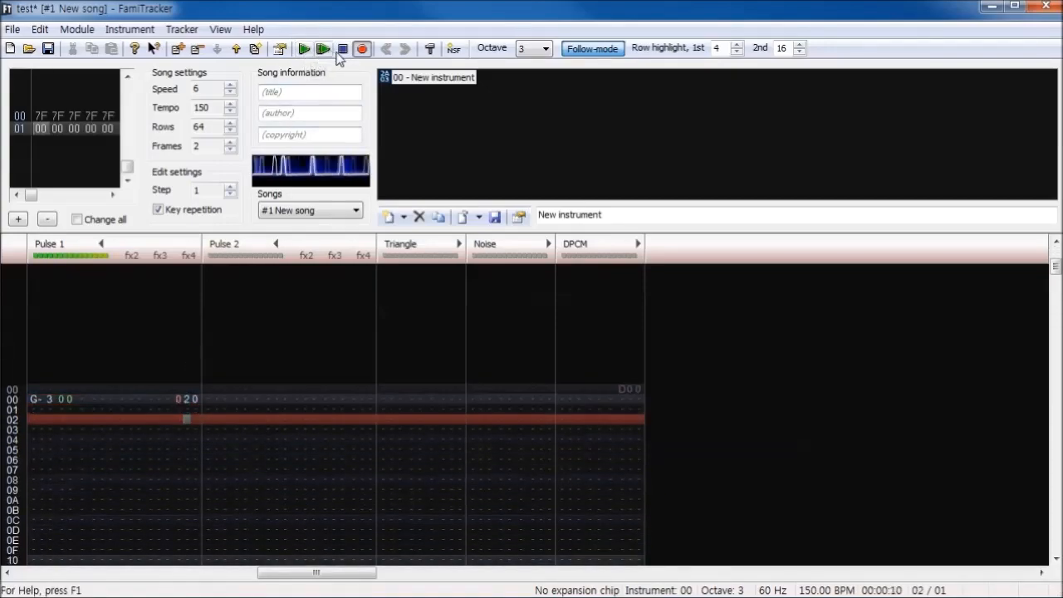
click(342, 51)
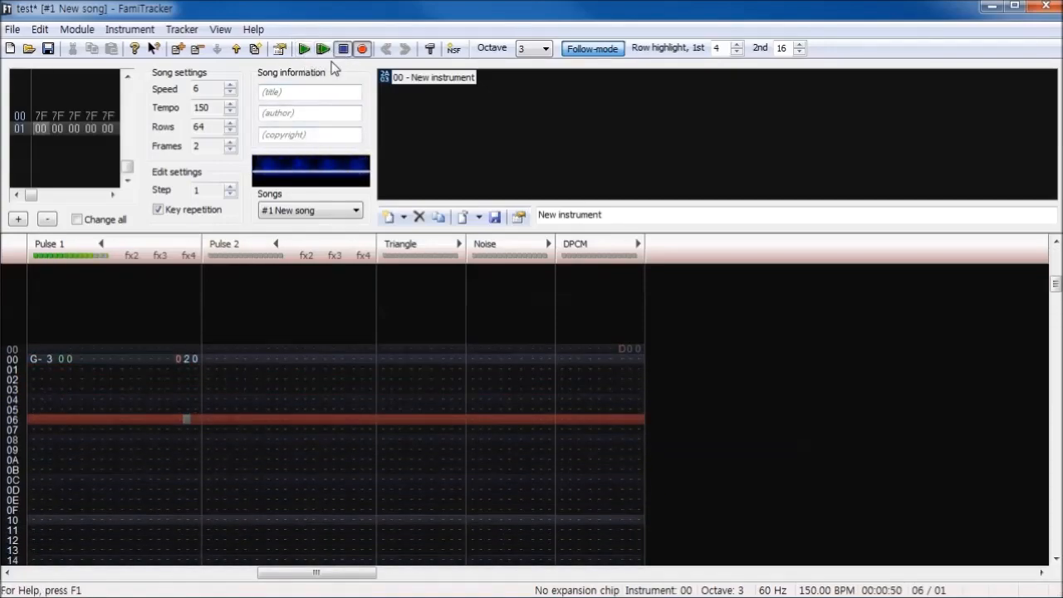
Set the Pulse 1 arpeggio effect on row 00 to 022 and listen to a short playback
click(184, 358)
text(2)
click(304, 49)
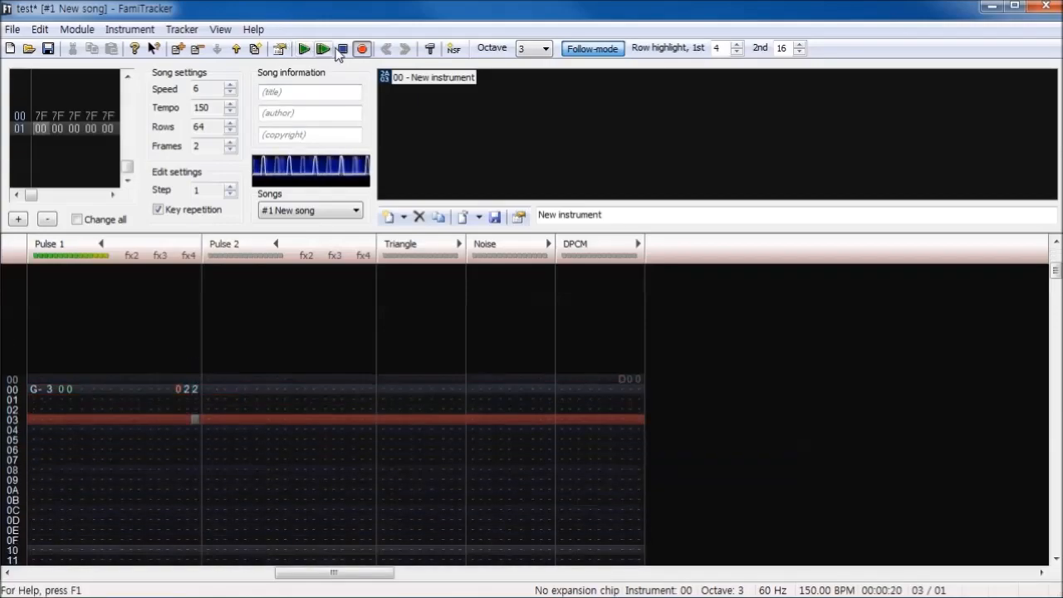
click(341, 50)
Set the last digit of the row 00 arpeggio effect to 6 and then 7, make the effect 047, and audition it
click(193, 350)
click(193, 419)
text(6)
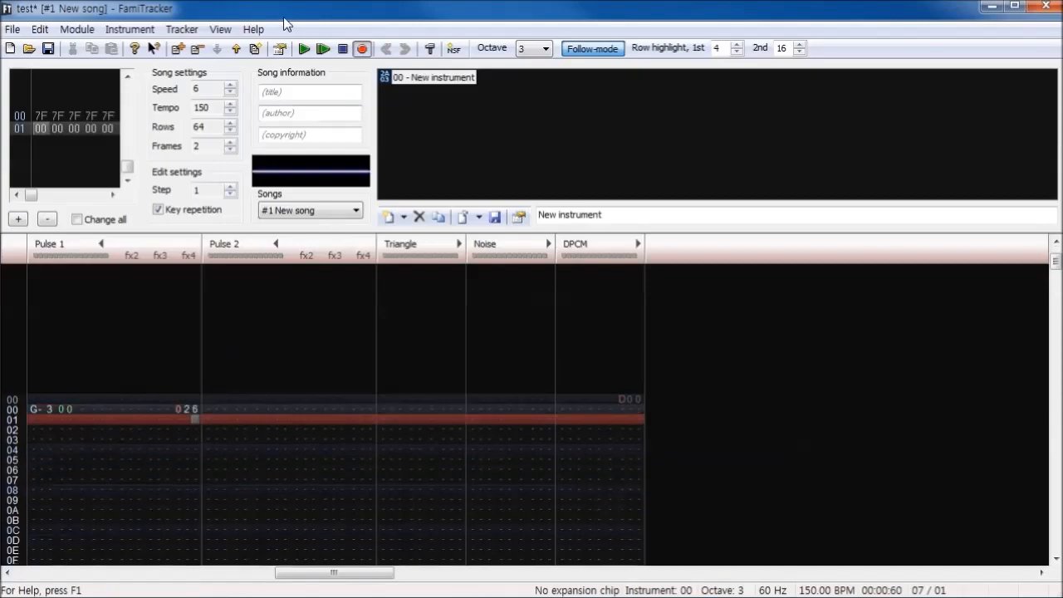
click(196, 410)
text(7)
click(188, 410)
text(4)
click(304, 52)
click(344, 49)
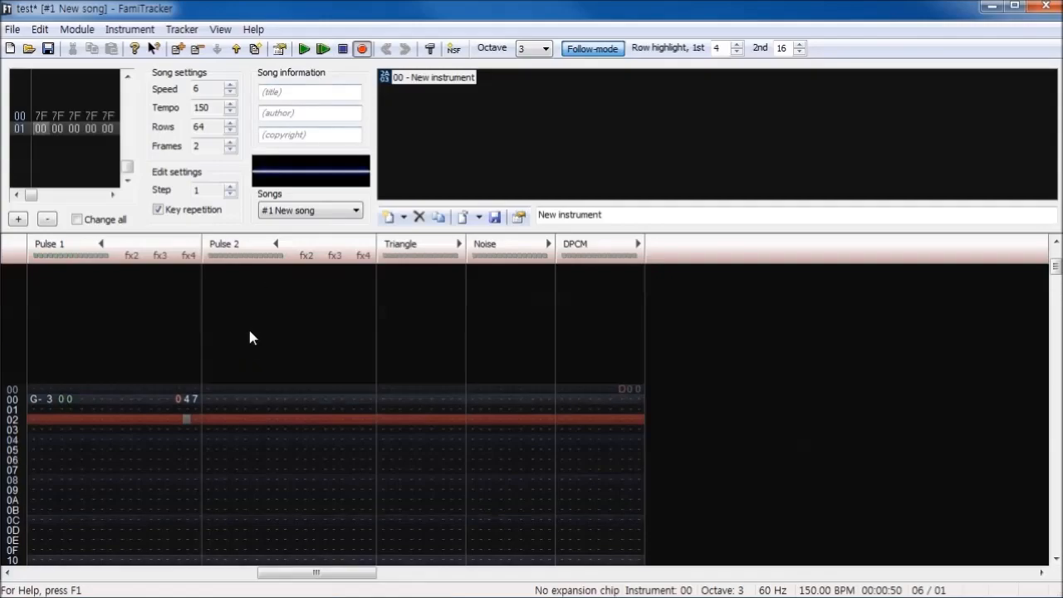
Set both arpeggio digits of the Pulse 1 effect on row 00 to C, making it 0CC, and play the note
click(185, 399)
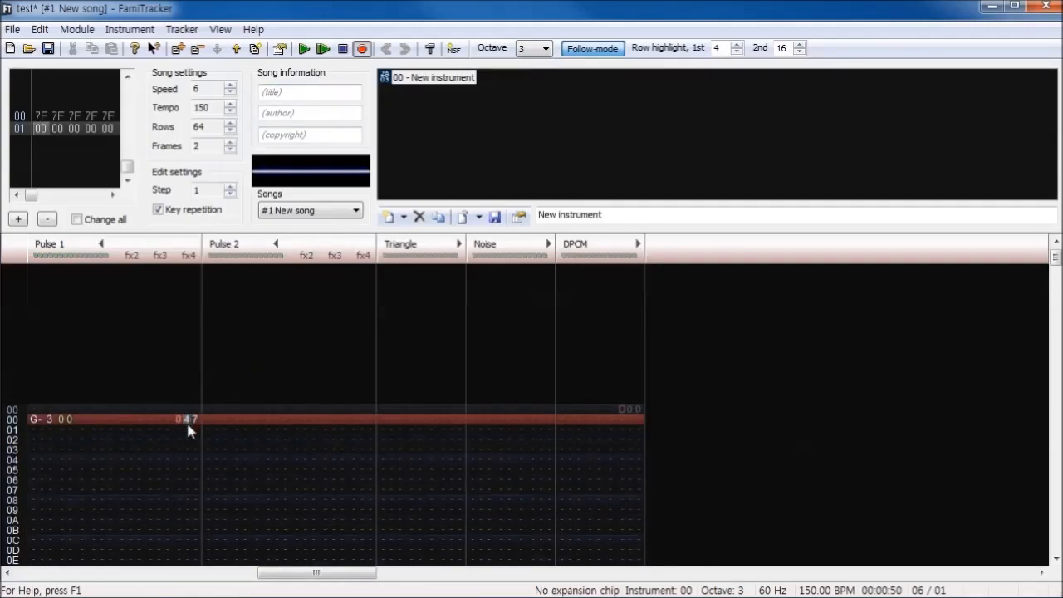
text(c)
click(197, 407)
text(c)
click(305, 49)
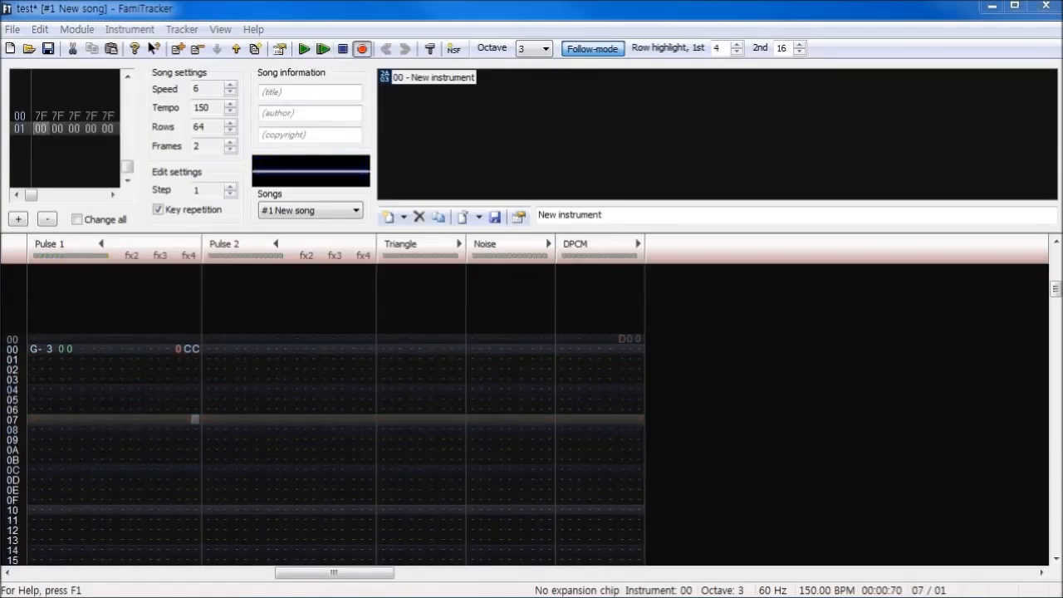
Save the module, and audition the G-3 note with the slide-up effect on row 00 set to 101
key(ctrl+s)
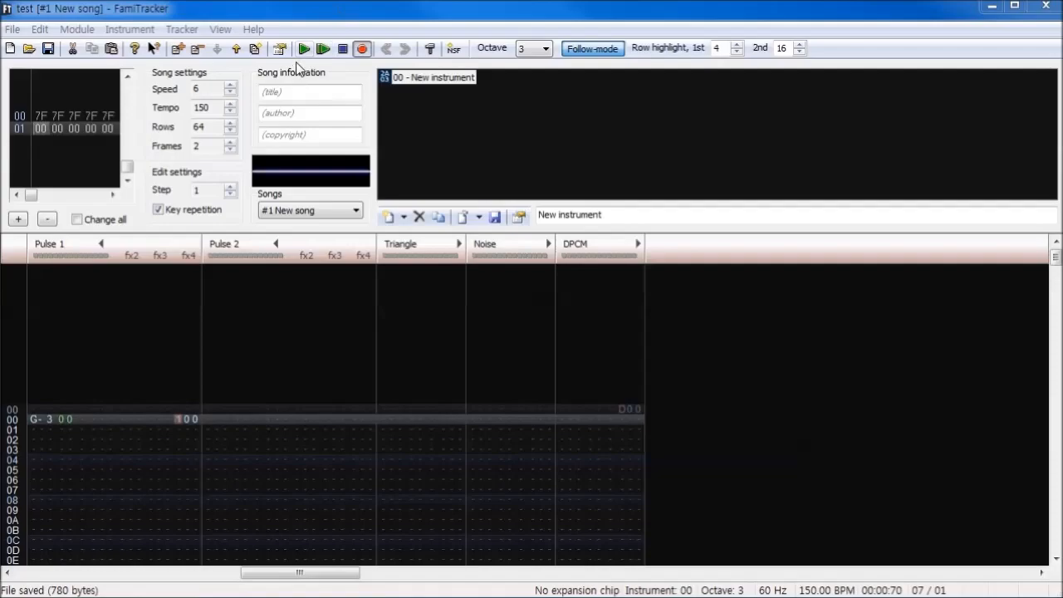
click(324, 50)
click(196, 380)
text(1)
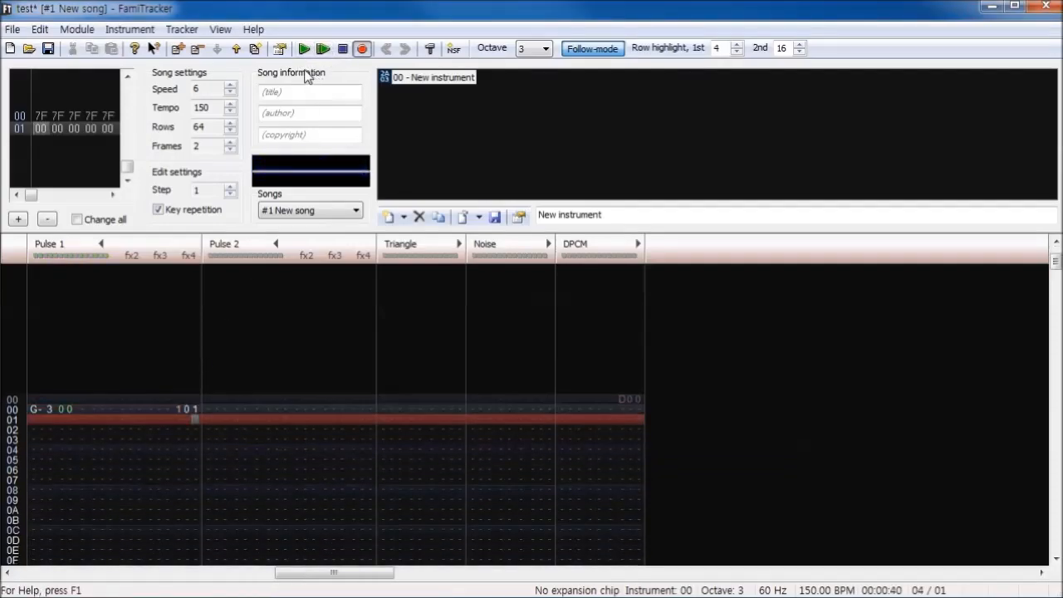
click(304, 49)
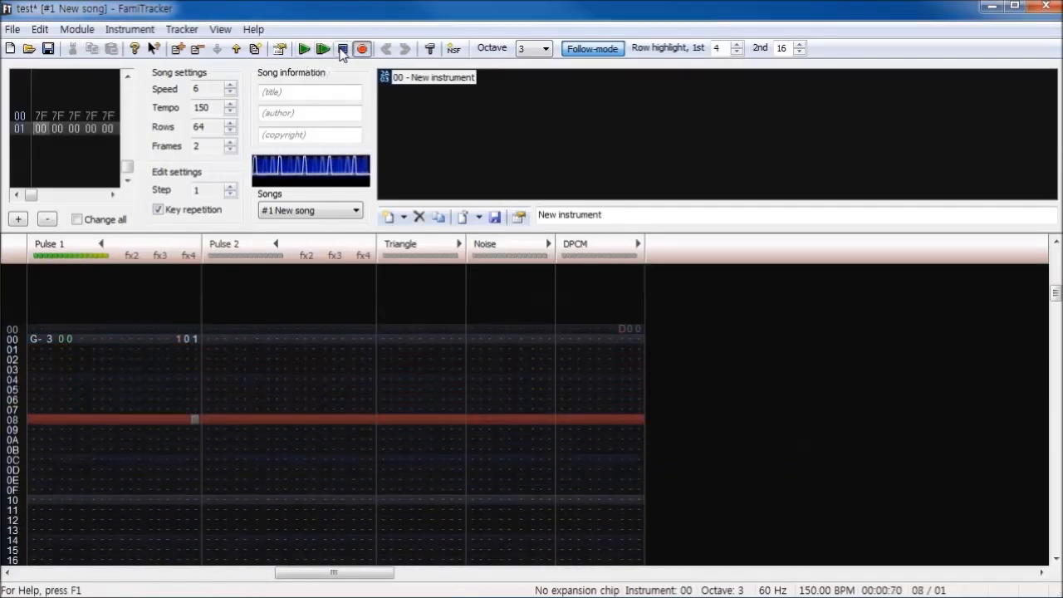
click(344, 49)
Set the slide-up effect on row 00 of Pulse 1 to 102 and audition it
scroll(195, 384, up, 3)
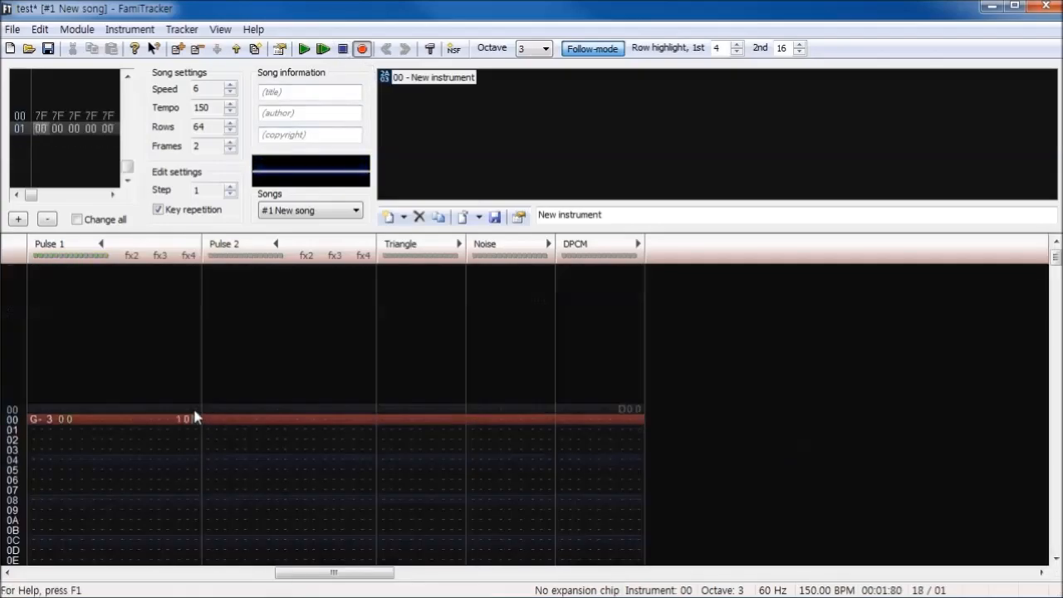
click(195, 377)
text(2)
click(305, 50)
click(344, 50)
Set the slide-up effect on row 00 of Pulse 1 to 104 and audition it
scroll(192, 333, up, 3)
text(4)
click(305, 50)
click(344, 50)
Set the slide-up effect on row 00 of Pulse 1 to 106 and audition it
scroll(214, 332, up, 3)
text(6)
click(305, 50)
click(344, 50)
Set the slide-up effect on row 00 of Pulse 1 to 136 and play the note
scroll(190, 348, up, 3)
text(3)
click(305, 50)
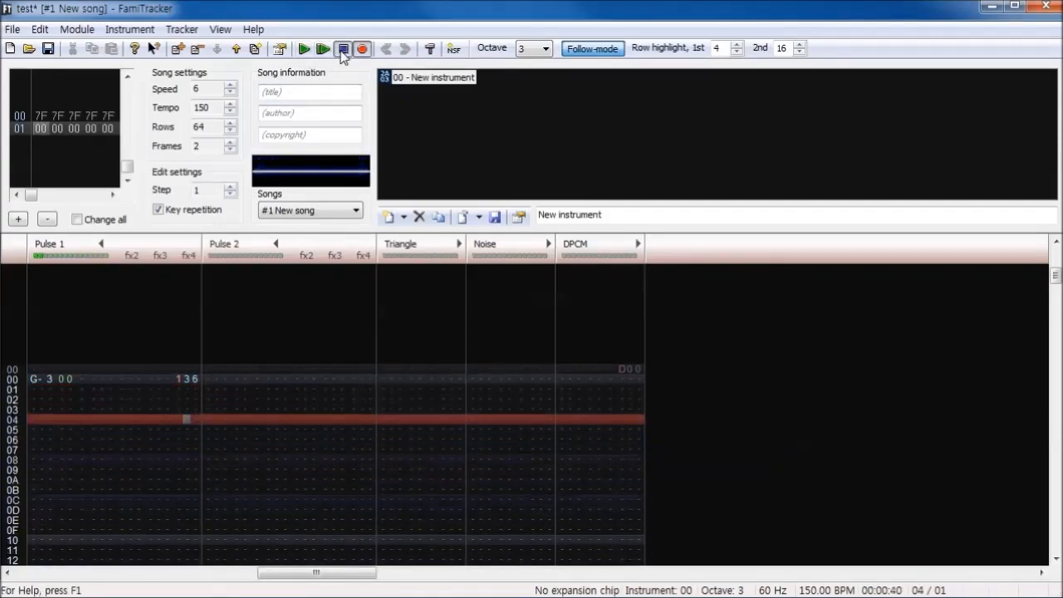
scroll(190, 388, up, 1)
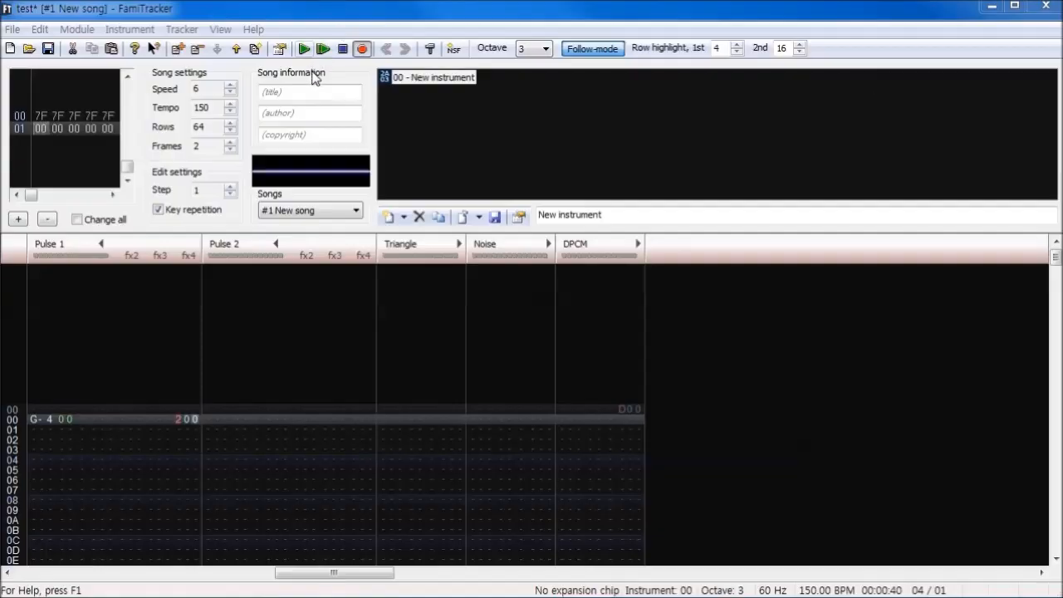
Set the slide-down effect on the G-4 note in row 00 of Pulse 1 to 201 and audition it
click(314, 78)
text(1)
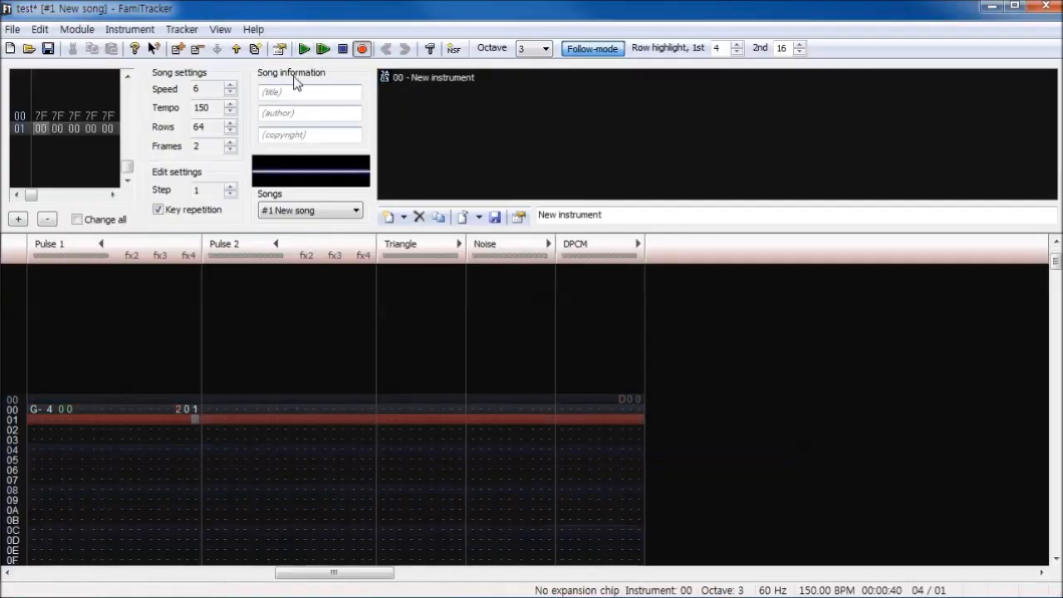
click(303, 52)
click(343, 49)
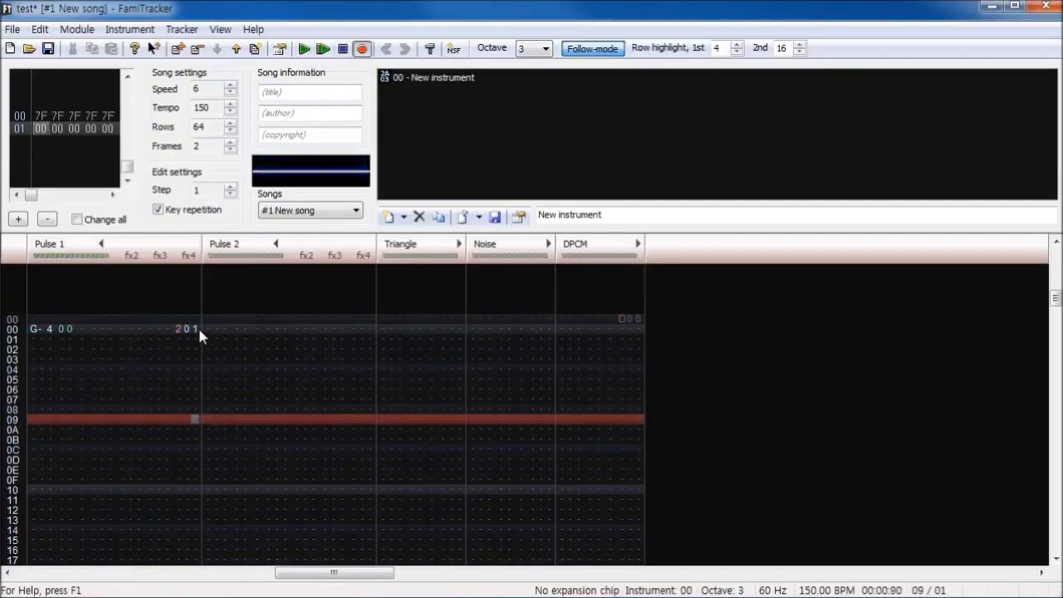
Set the slide-down effect on the G-4 note to 202 and audition it
click(198, 329)
click(304, 49)
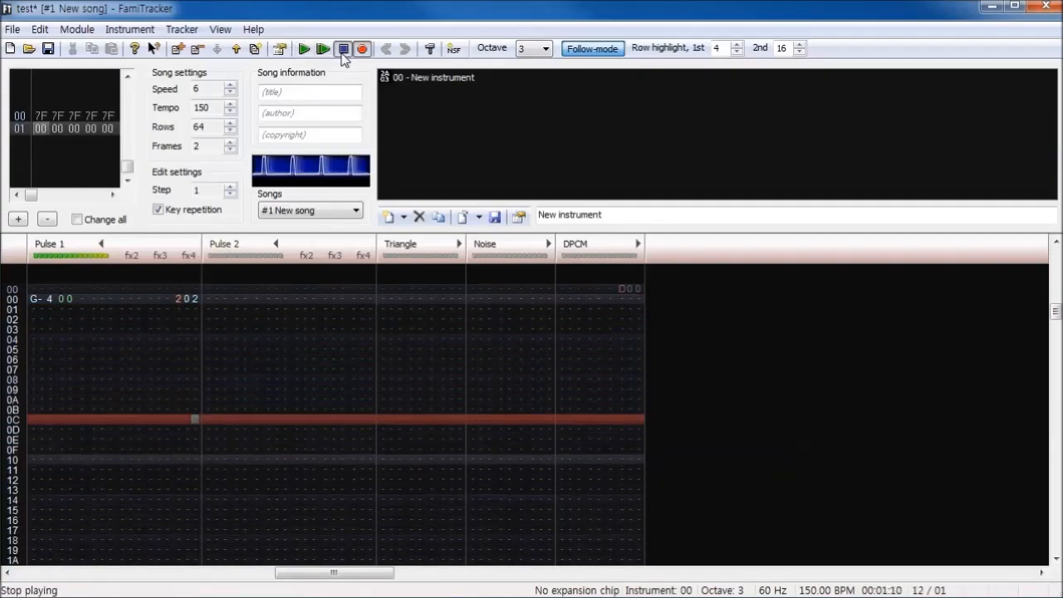
click(343, 50)
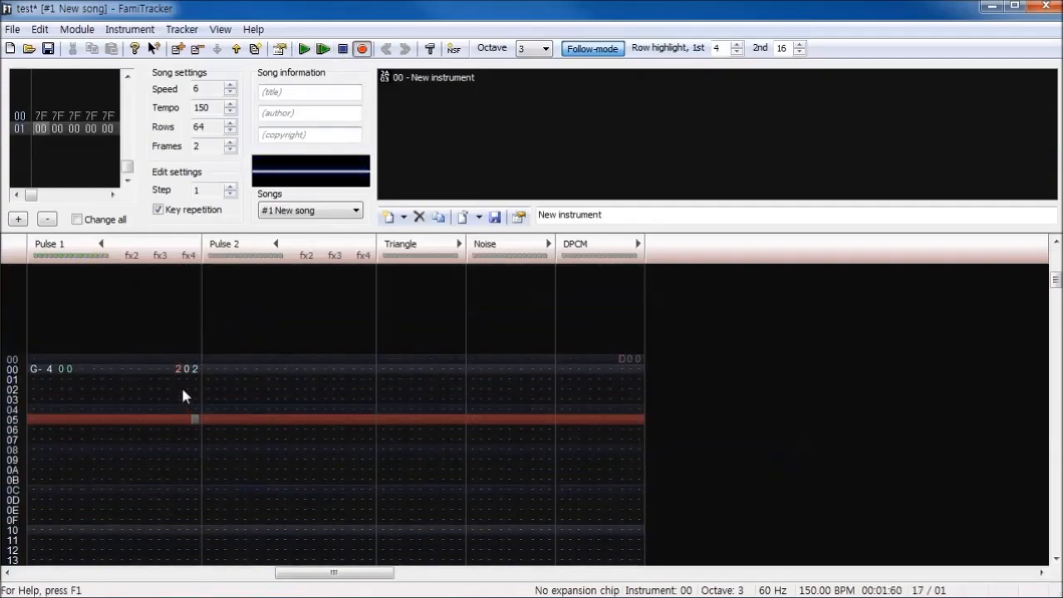
Set the slide-down effect on the G-4 note to 203 and audition it
click(195, 369)
text(3)
click(304, 49)
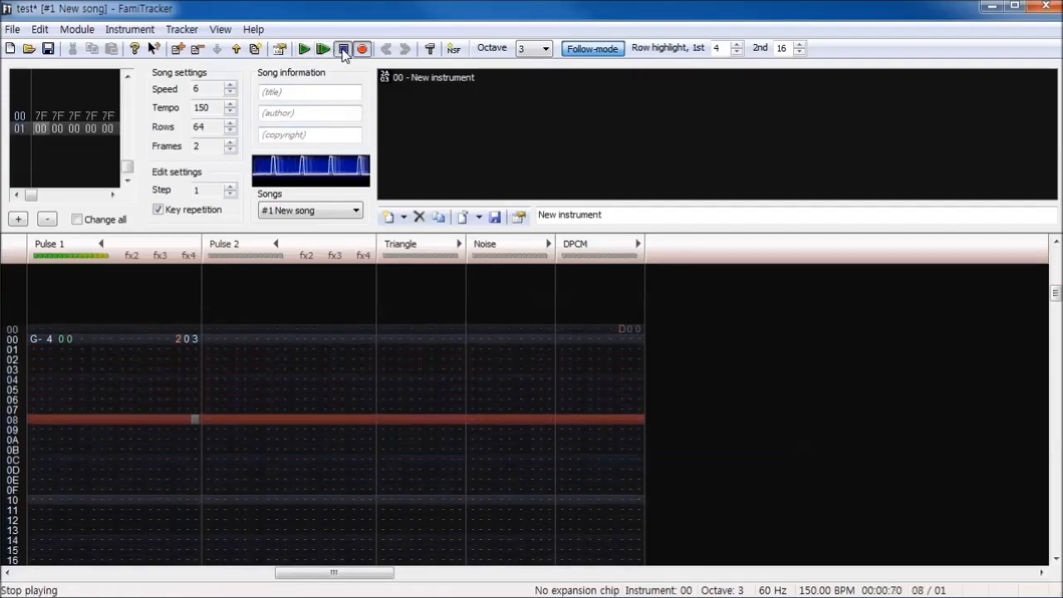
click(343, 50)
Set the slide-down effect on the G-4 note to 204 and audition it
click(198, 355)
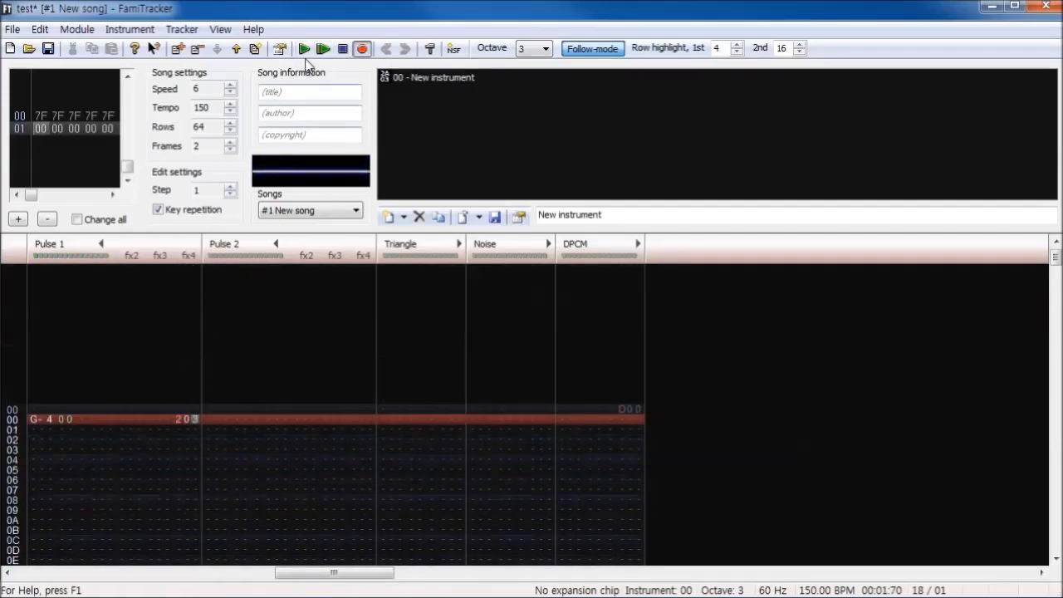
text(4)
click(304, 50)
click(343, 52)
Set the slide-down effect on the G-4 note to 208 and audition it
click(195, 330)
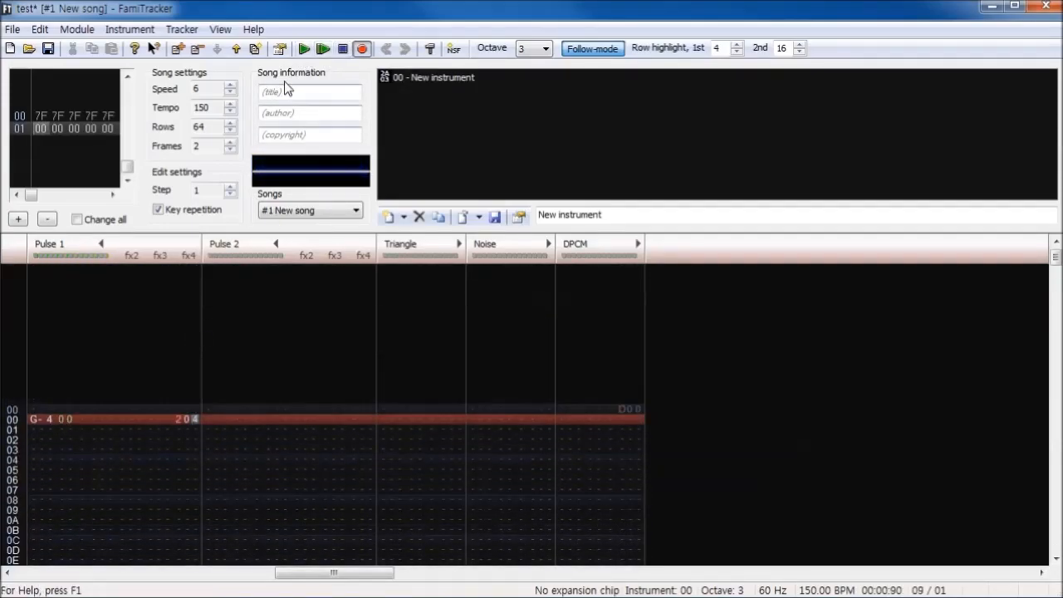
text(8)
click(304, 49)
click(343, 50)
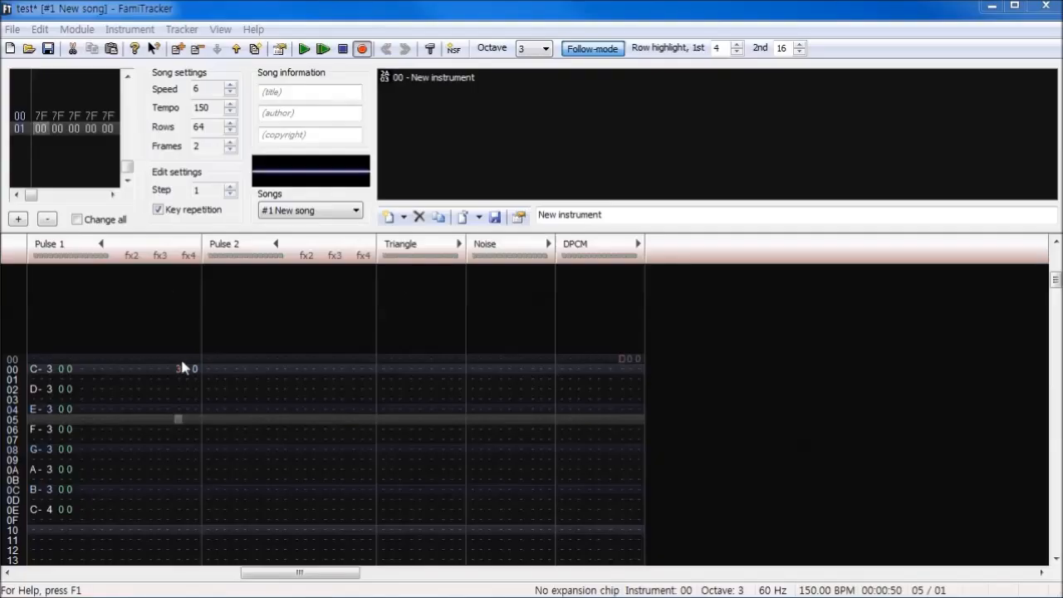
Play the Pulse 1 scale with portamento effect 300, and replay it with the effect on row 00 set to 301
click(304, 49)
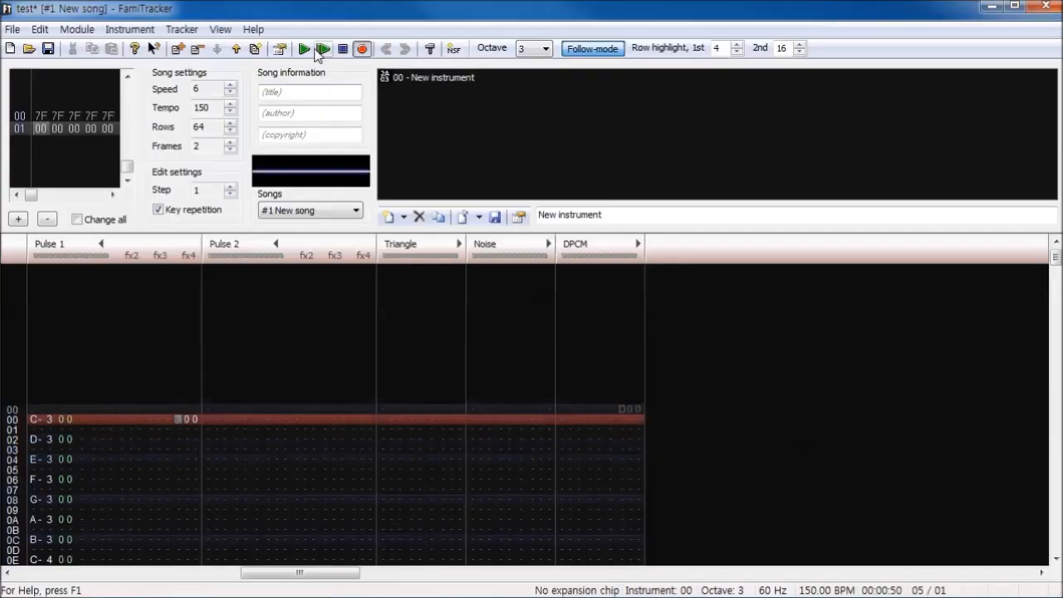
click(343, 50)
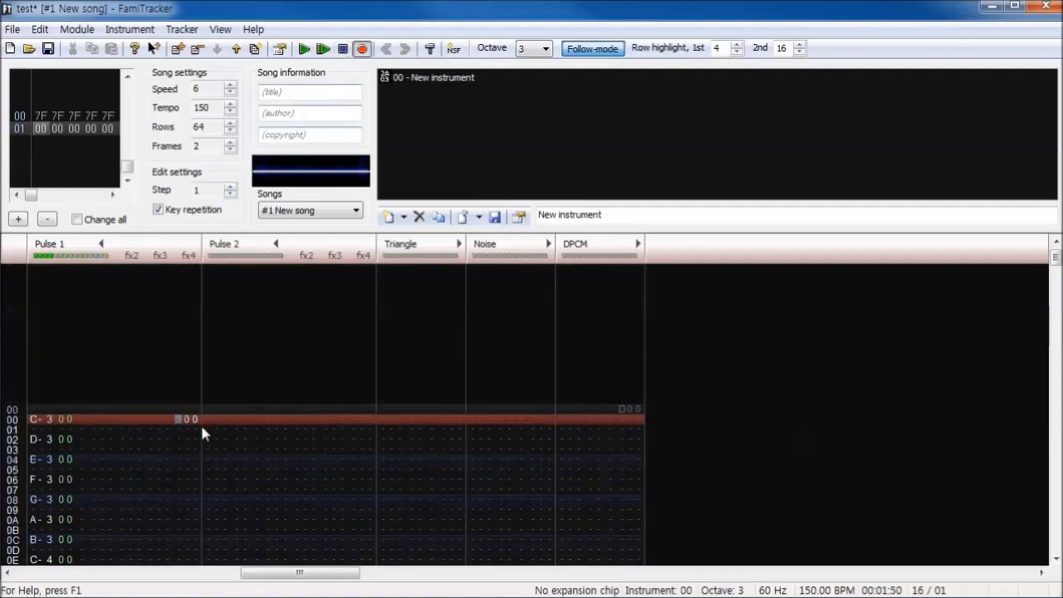
text(301)
click(304, 49)
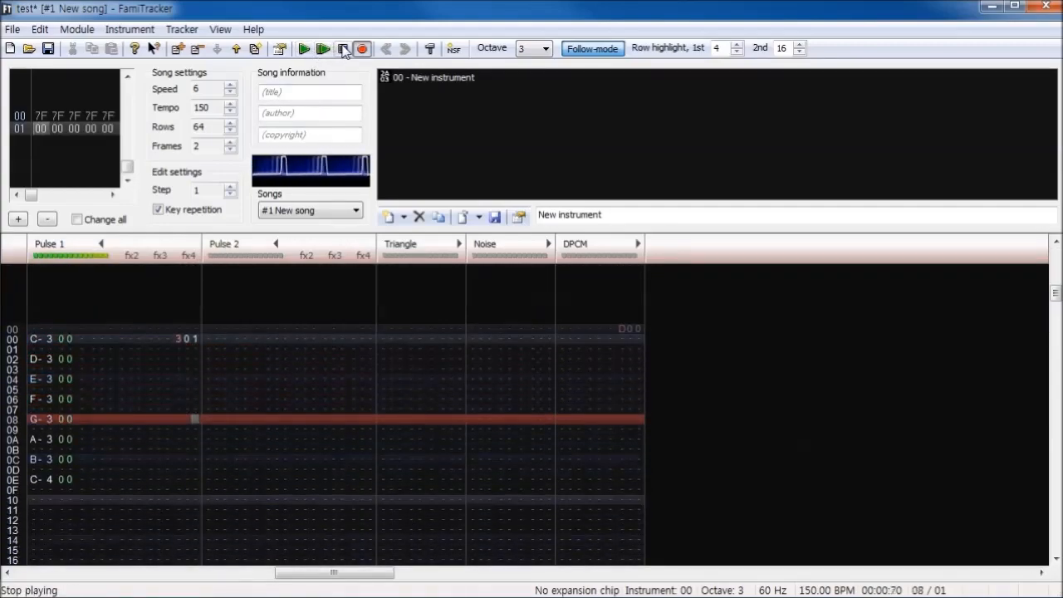
click(343, 51)
Set the portamento effect on row 00 of the Pulse 1 scale to 306 and audition it
scroll(193, 370, up, 3)
click(192, 370)
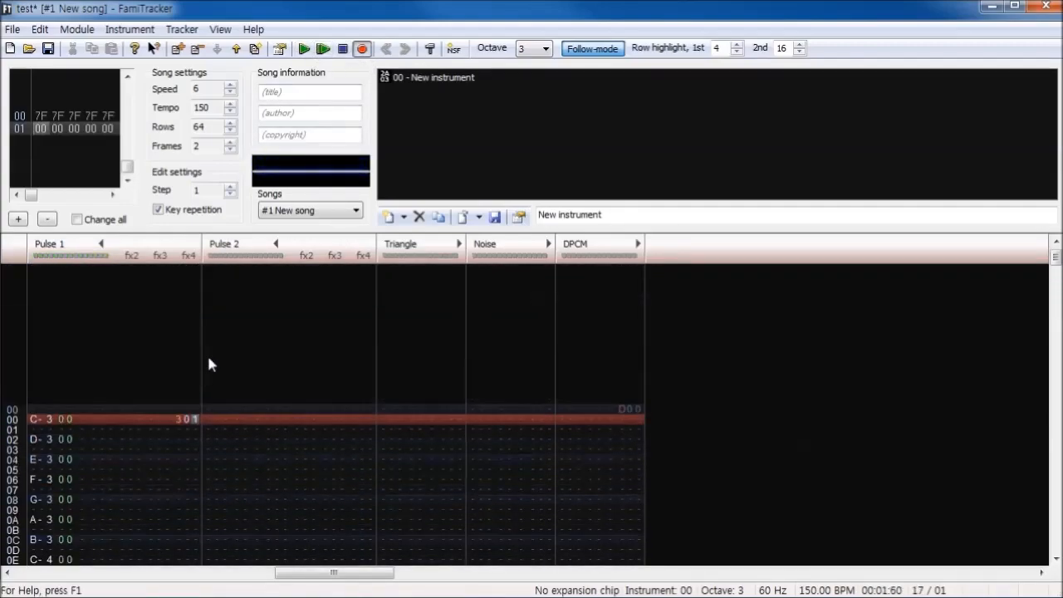
click(305, 50)
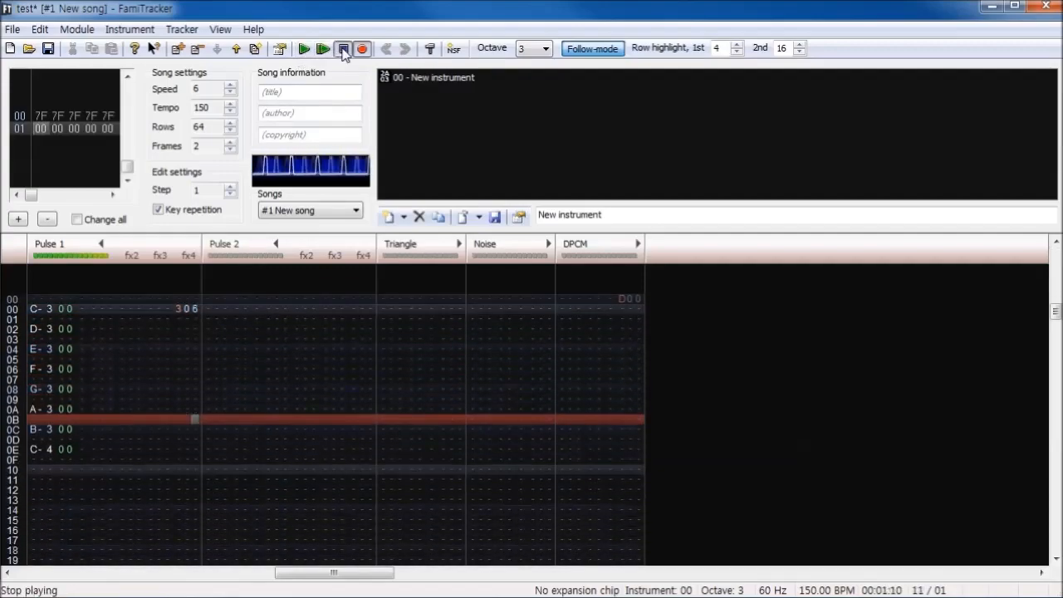
click(343, 50)
Select the portamento speed digit on row 00 and play the Pulse 1 scale from the start
scroll(198, 385, up, 2)
click(196, 330)
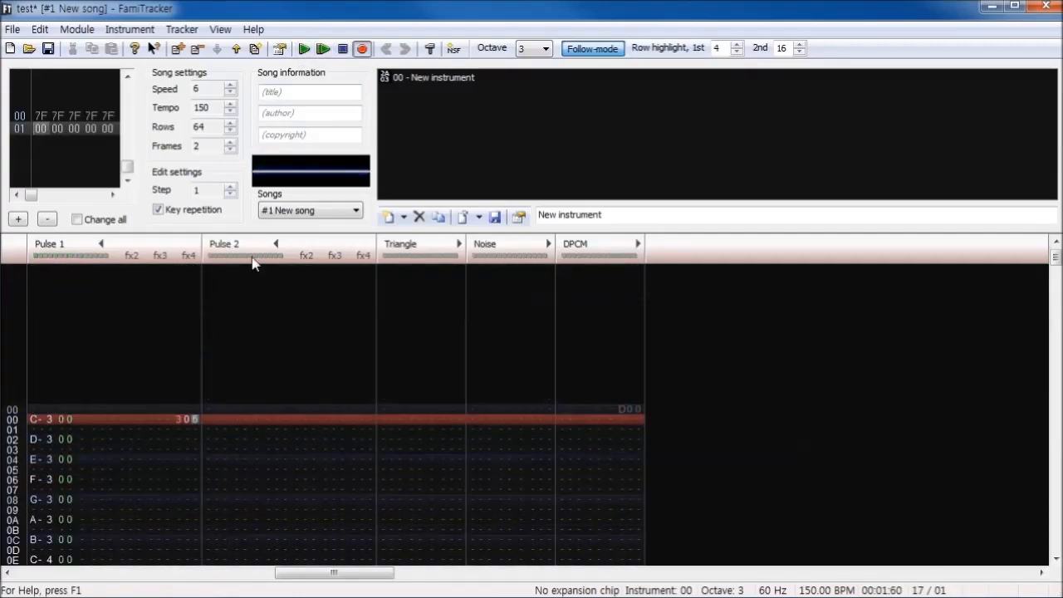
click(305, 50)
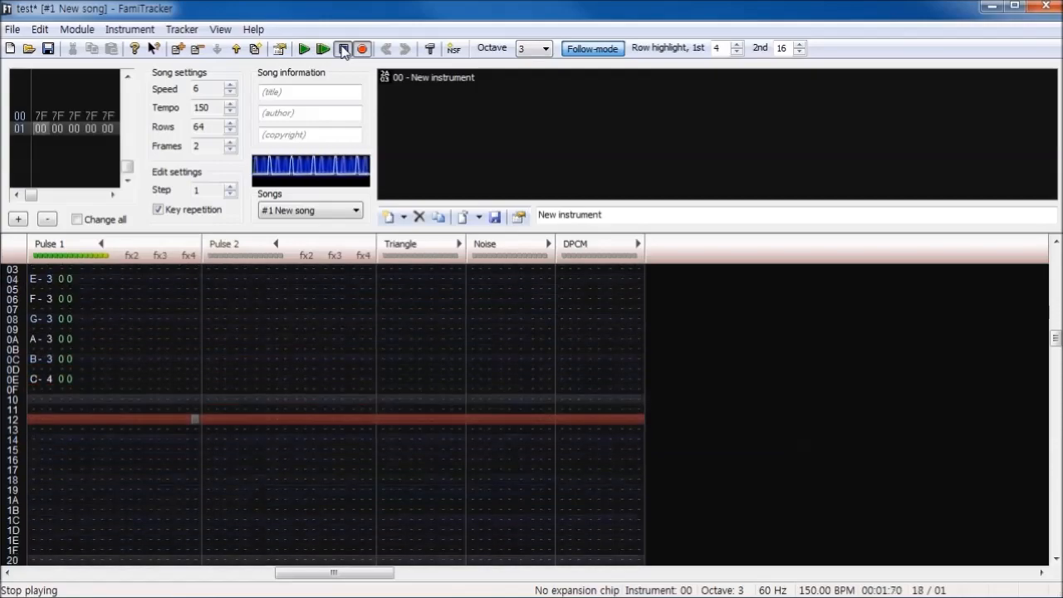
click(344, 50)
scroll(247, 412, up, 2)
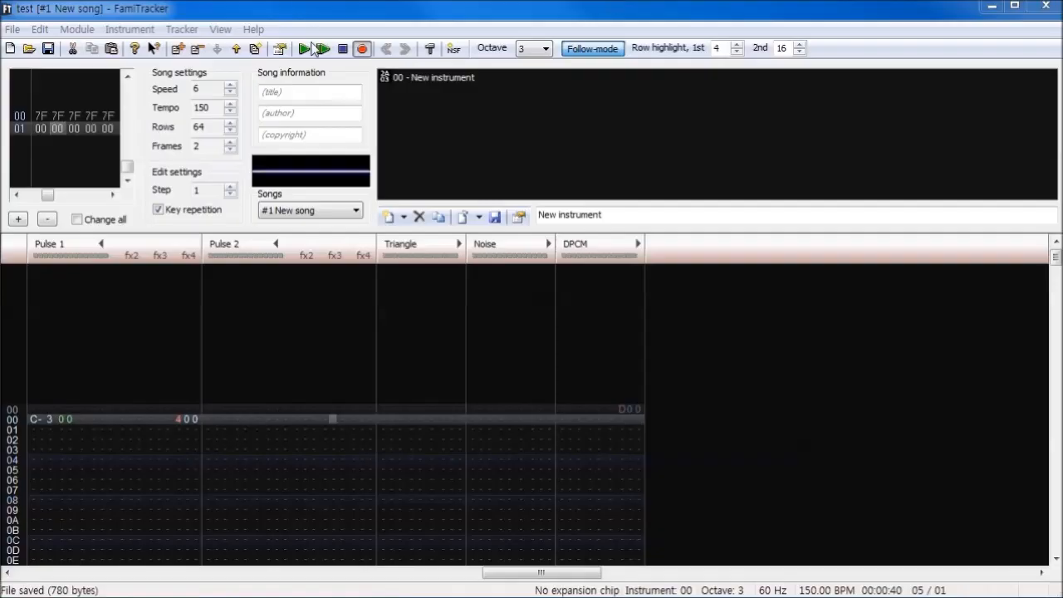
Play the Pulse 1 C-3 note with vibrato effect 400, and replay it with the effect set to 414
key(space)
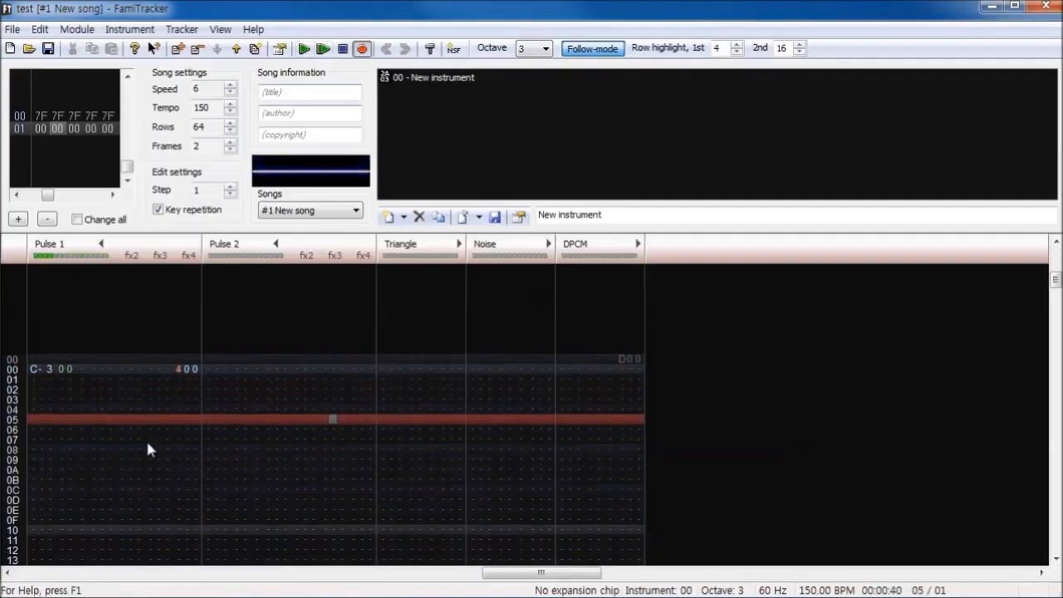
click(186, 371)
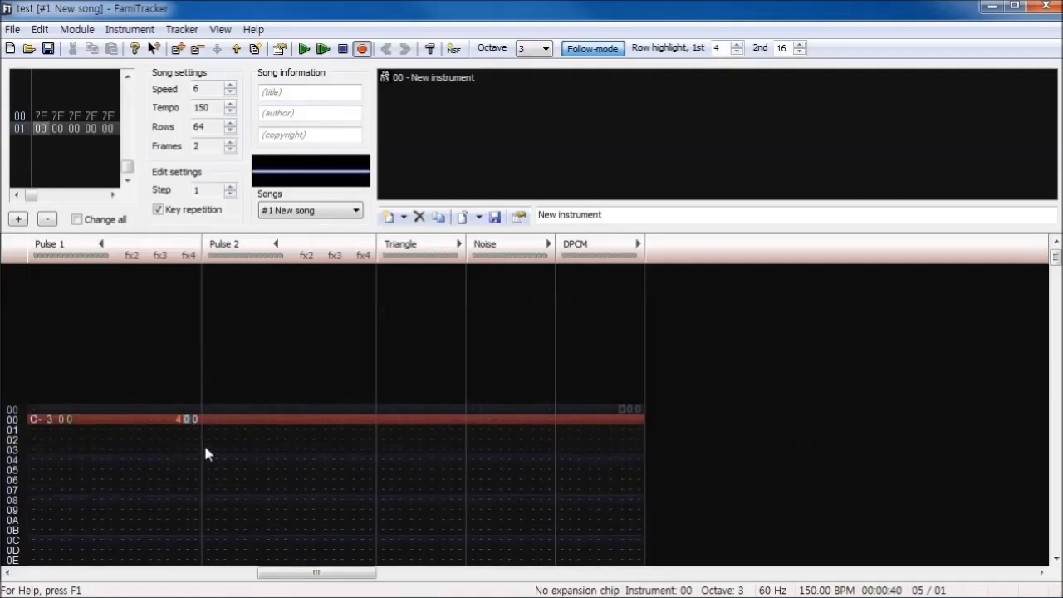
text(1)
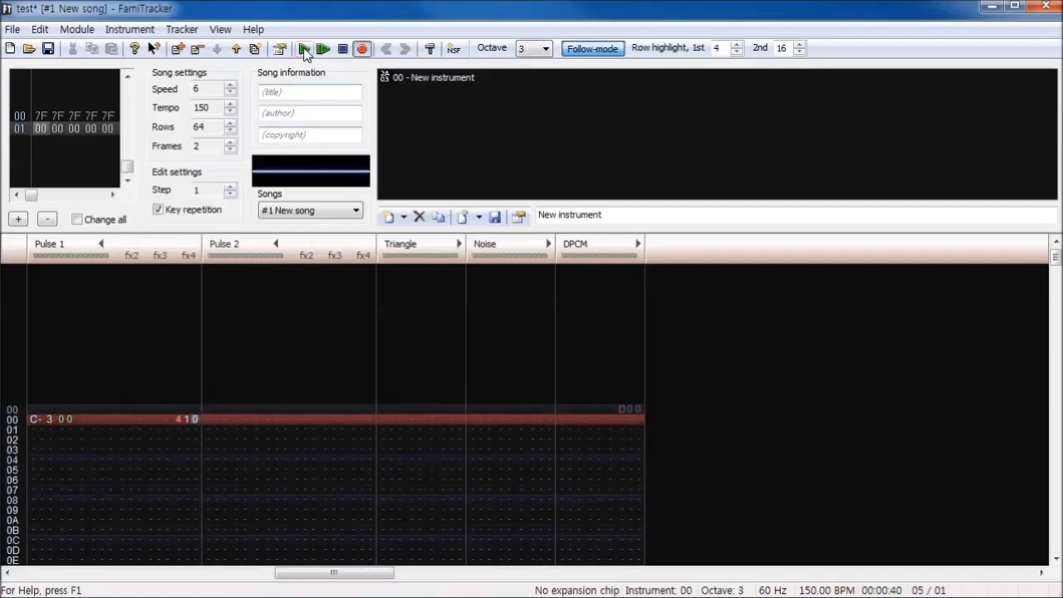
text(4)
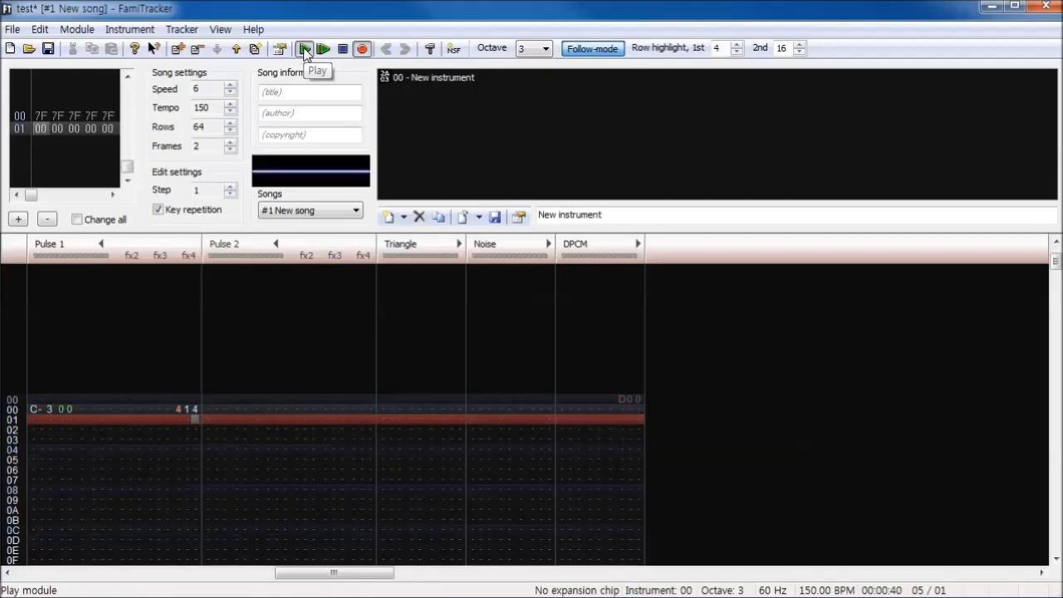
click(304, 50)
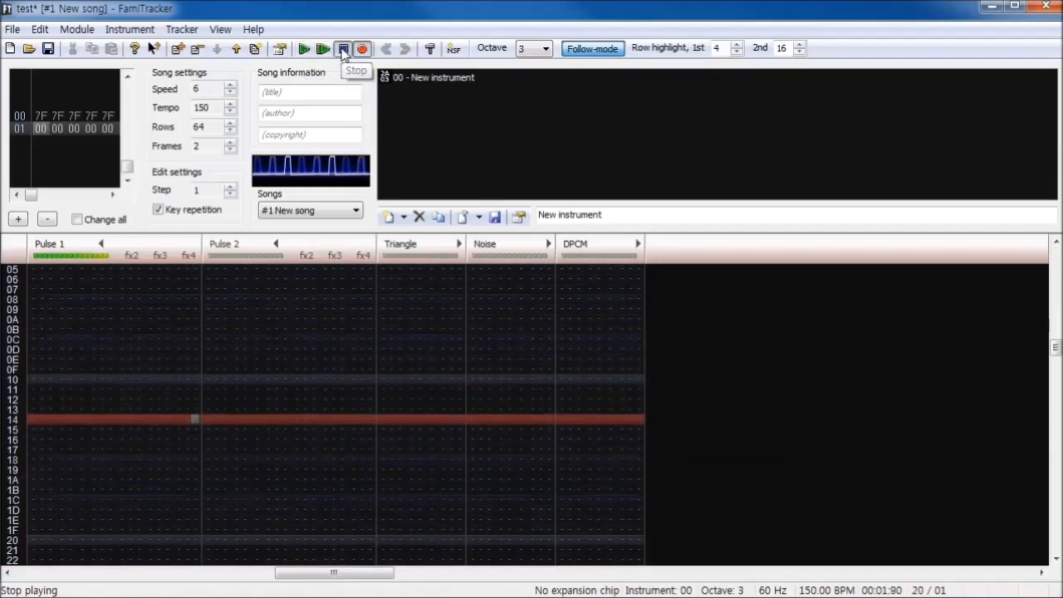
click(343, 50)
Set the vibrato effect on the Pulse 1 C-3 note to 444 and audition it
text(444)
click(322, 50)
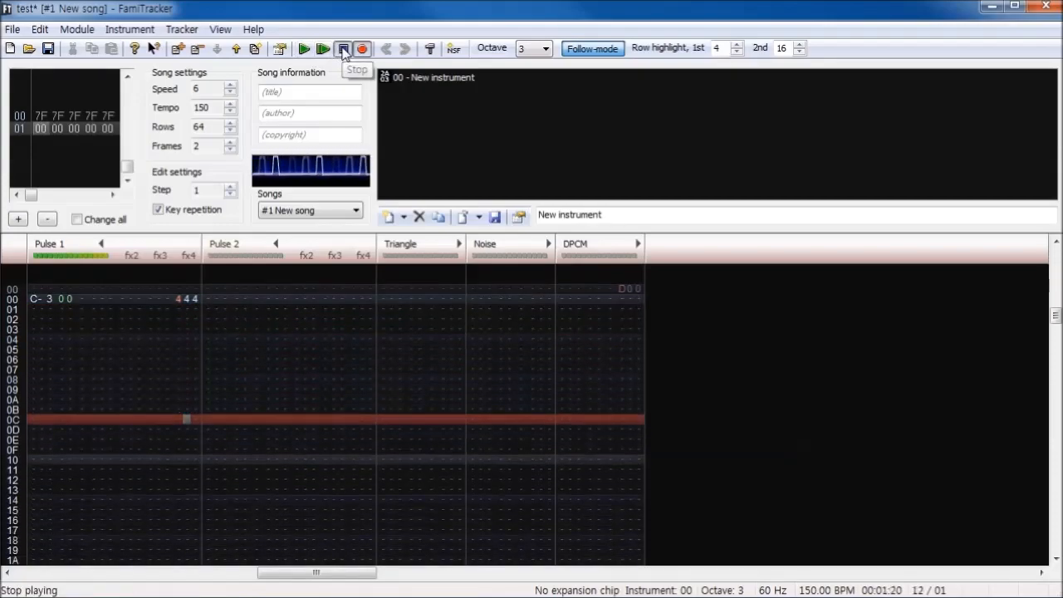
click(343, 50)
Set the vibrato effect on the Pulse 1 C-3 note to 484 and audition it
click(189, 368)
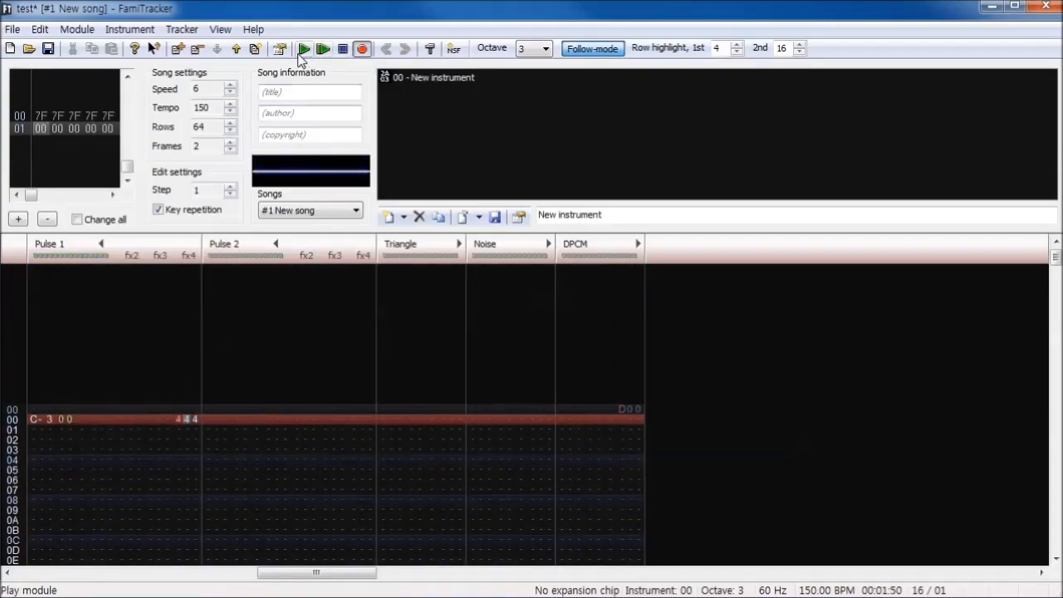
text(8)
click(304, 50)
click(343, 50)
Set the vibrato effect on the Pulse 1 C-3 note to 48F and audition it
scroll(225, 343, up, 4)
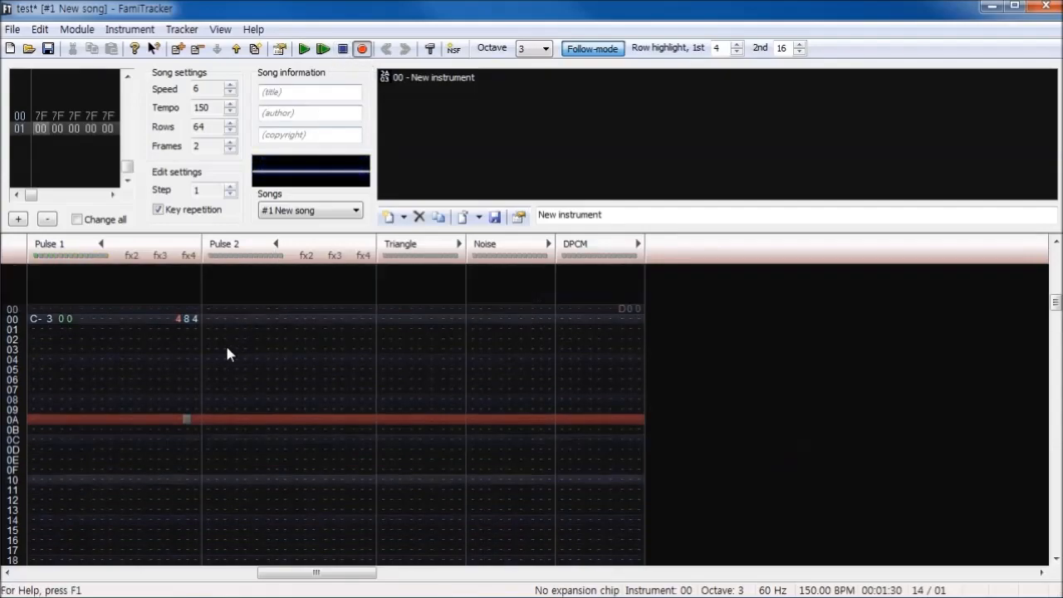
text(f)
click(304, 49)
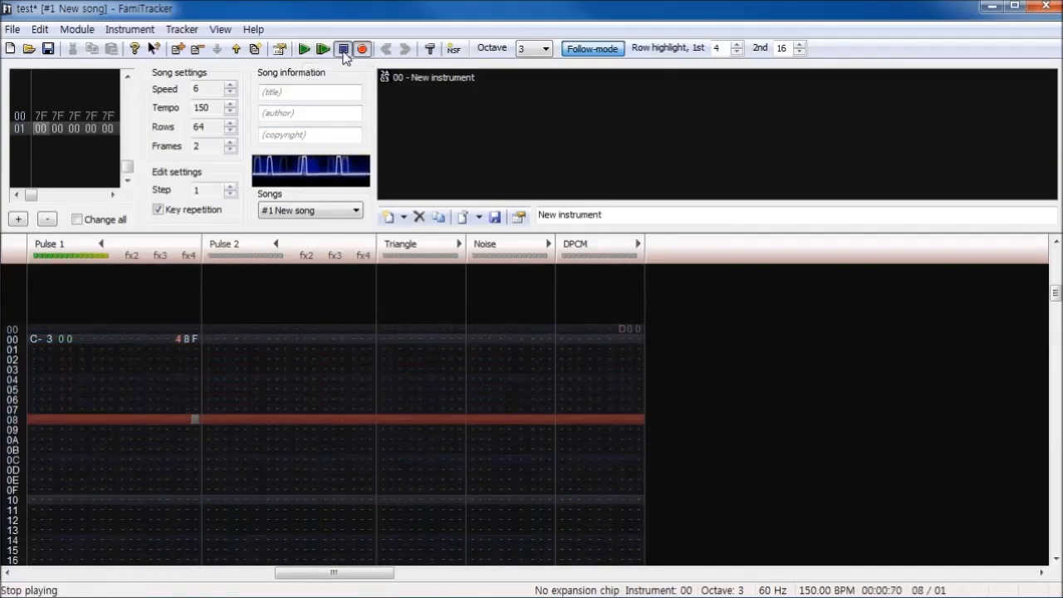
click(344, 51)
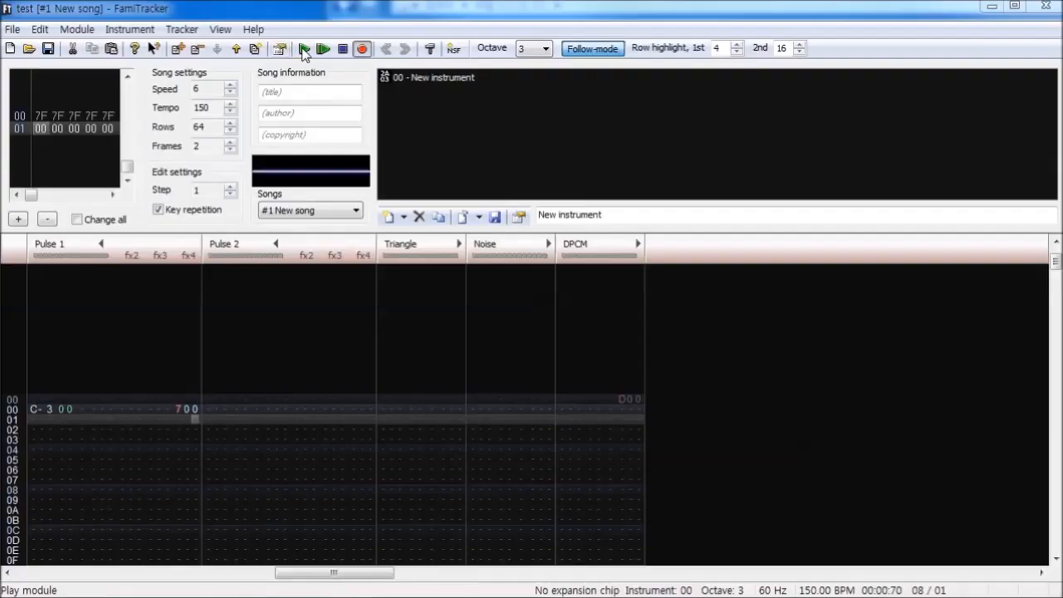
Play the Pulse 1 C-3 note with tremolo effect 700, and replay it with the effect set to 716
click(305, 50)
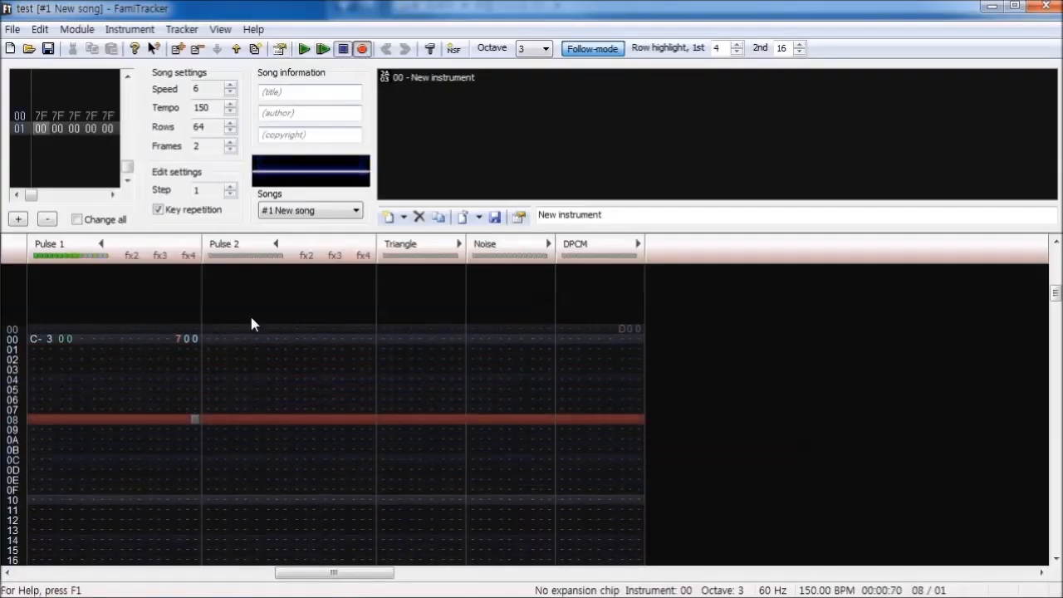
click(197, 342)
text(6)
click(189, 412)
text(1)
click(304, 50)
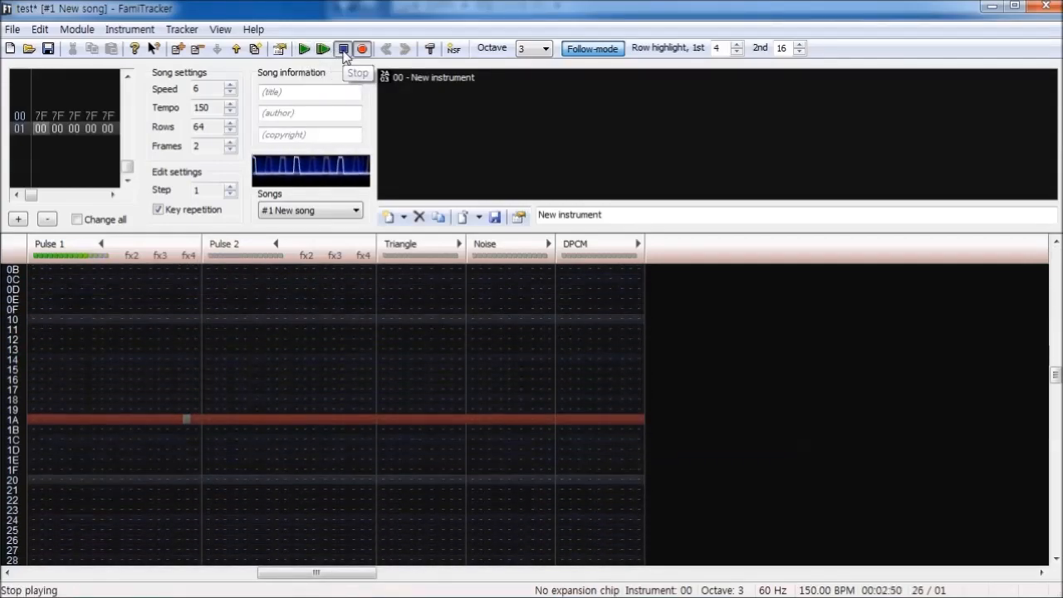
click(342, 49)
Set the tremolo effect on the Pulse 1 C-3 note to 746 and audition it
click(186, 390)
text(4)
click(304, 48)
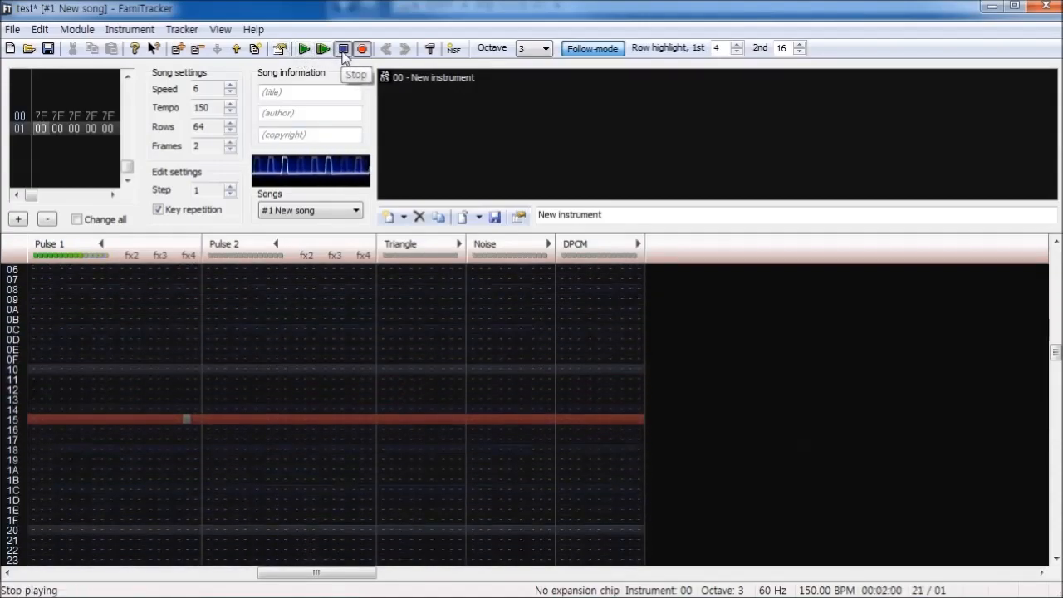
click(343, 49)
Set the tremolo effect on the Pulse 1 C-3 note to 796 and audition it
text(9)
click(304, 48)
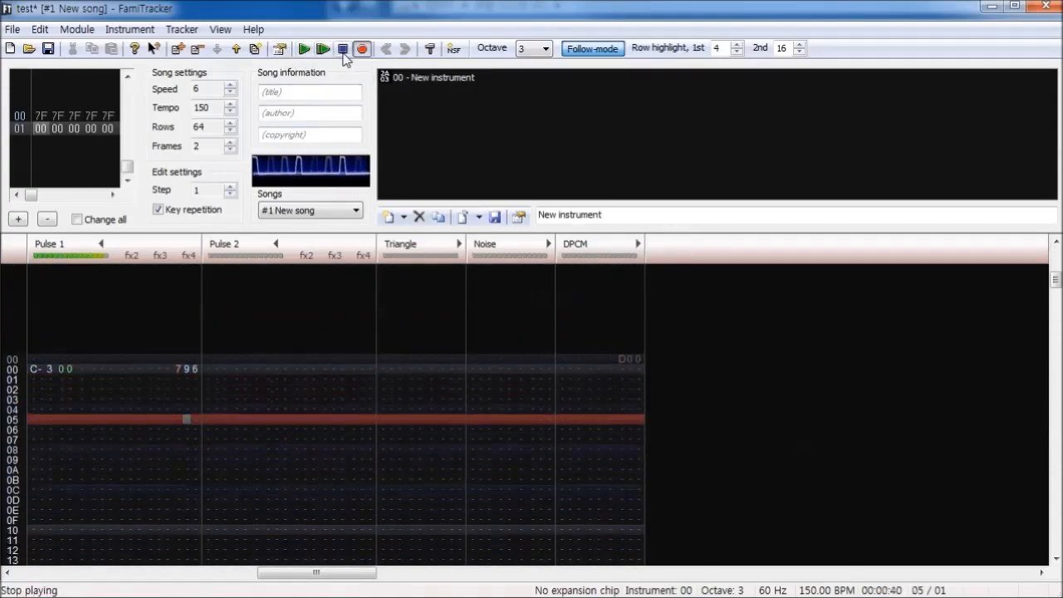
click(343, 49)
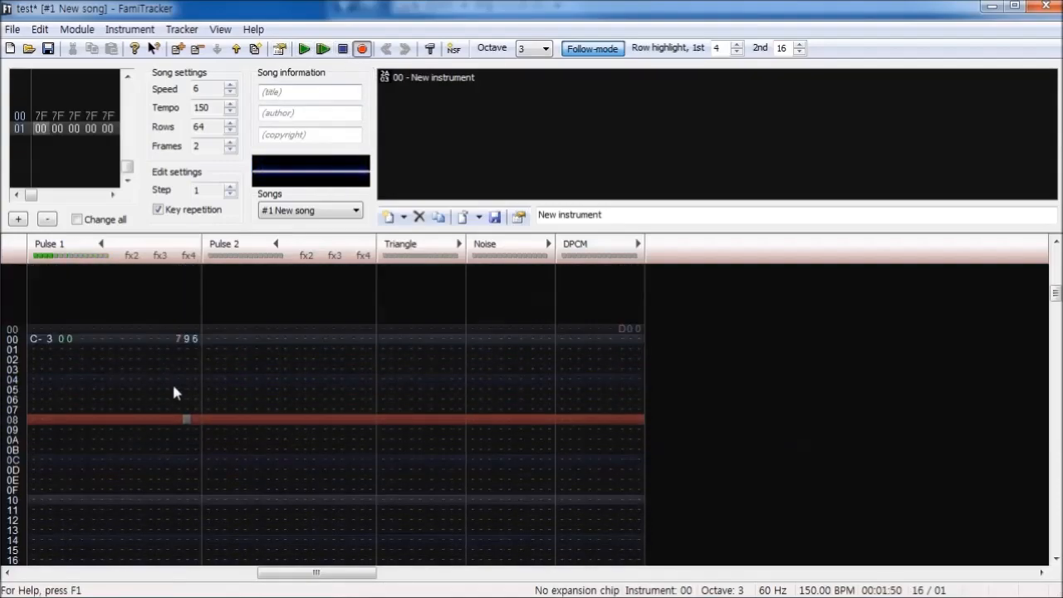
Set the tremolo effect on the Pulse 1 C-3 note to 79F and audition it
click(198, 340)
text(F)
click(304, 48)
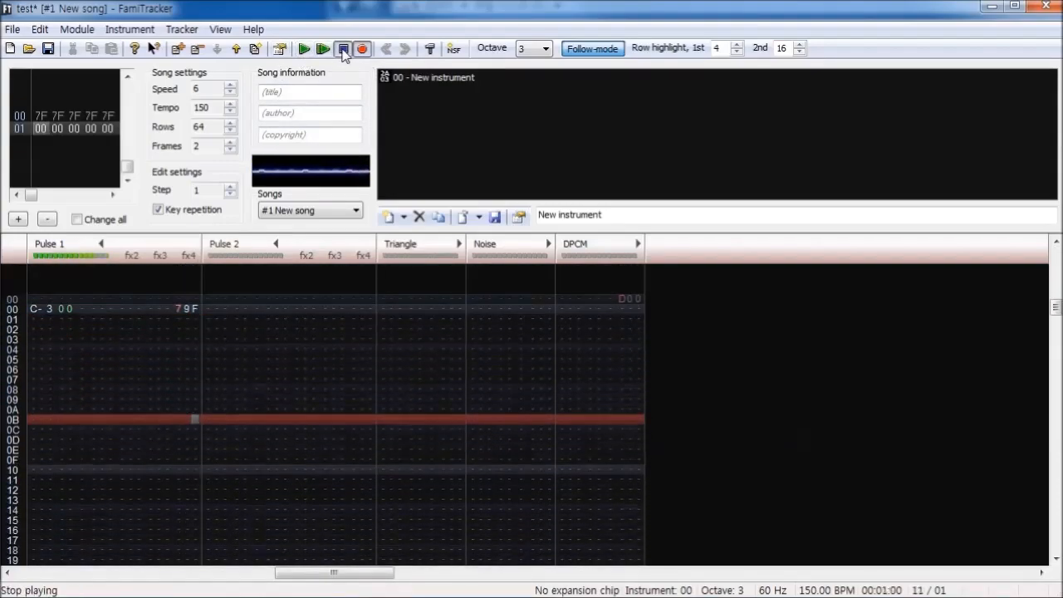
click(343, 49)
Set the tremolo effect on the Pulse 1 C-3 note to 72F, audition it and save the module
click(190, 319)
text(2)
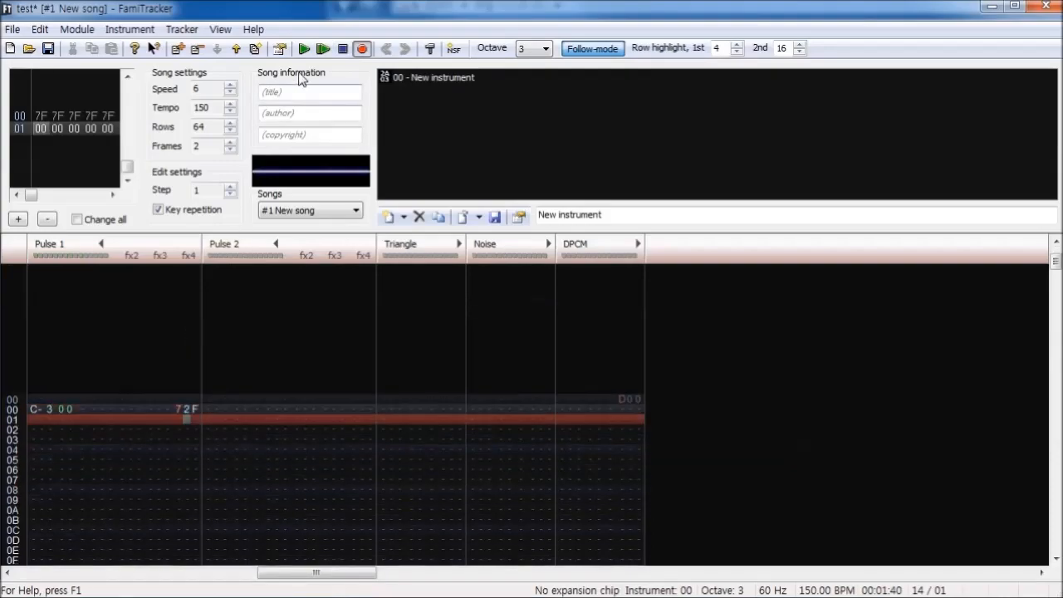
click(304, 48)
click(343, 49)
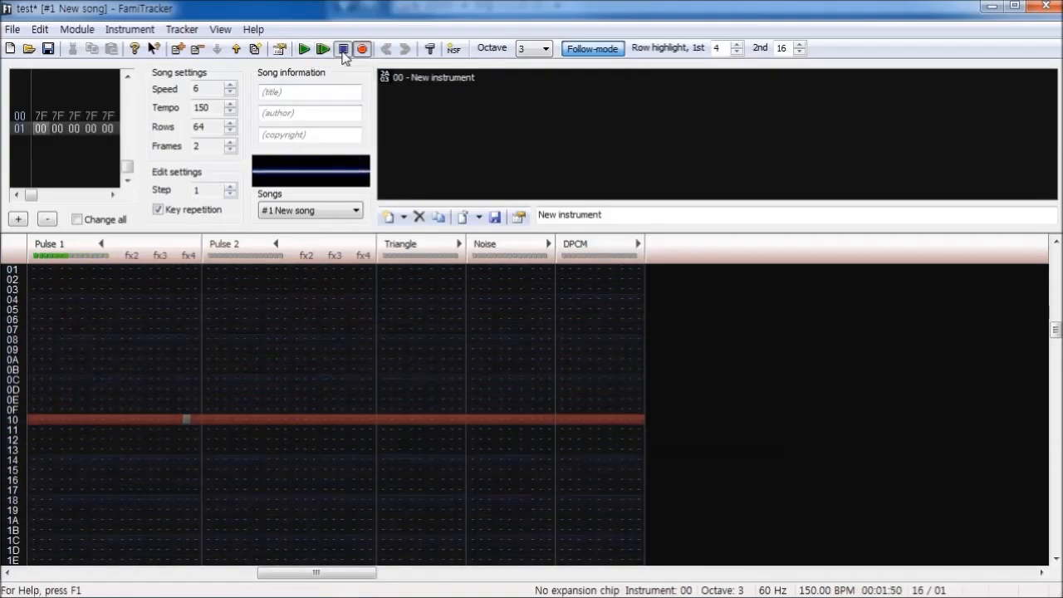
key(ctrl+s)
Play the Pulse 1 C-3 note with volume slide effect A00, and replay it with the effect set to A01
key(Return)
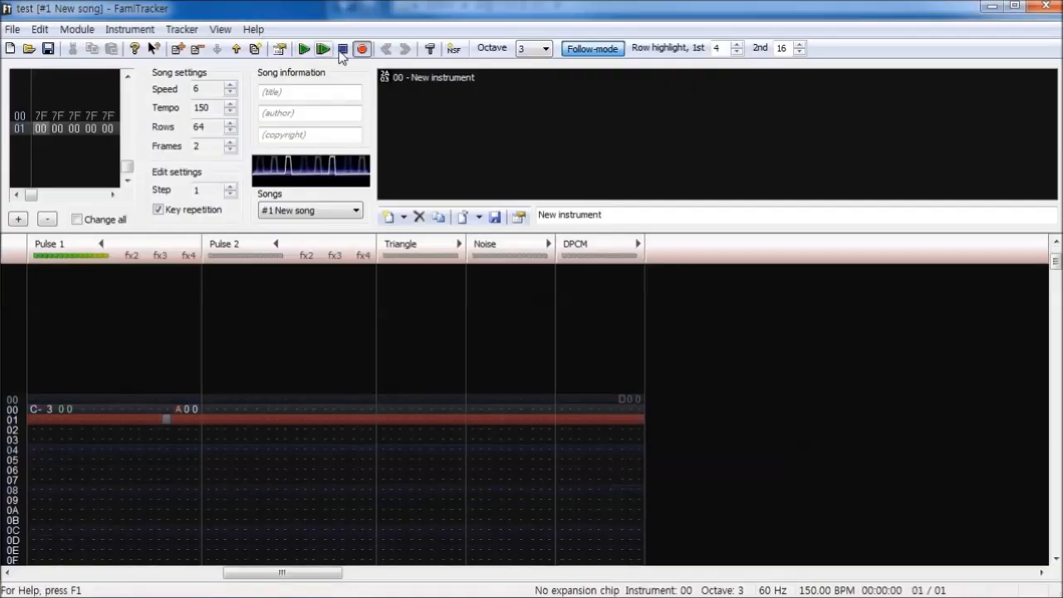
key(Return)
click(190, 363)
text(1)
click(304, 48)
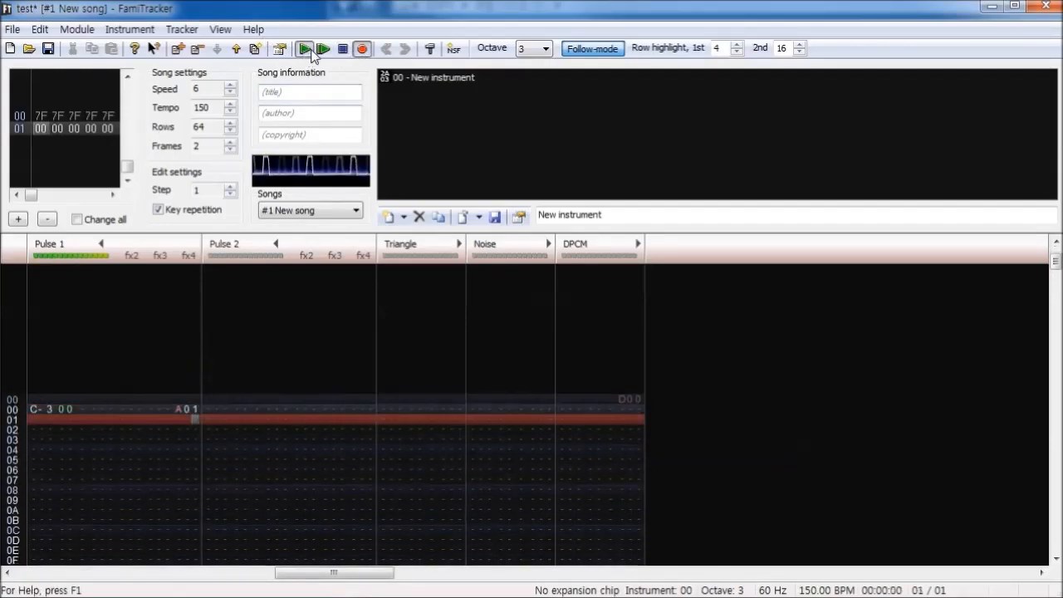
click(344, 50)
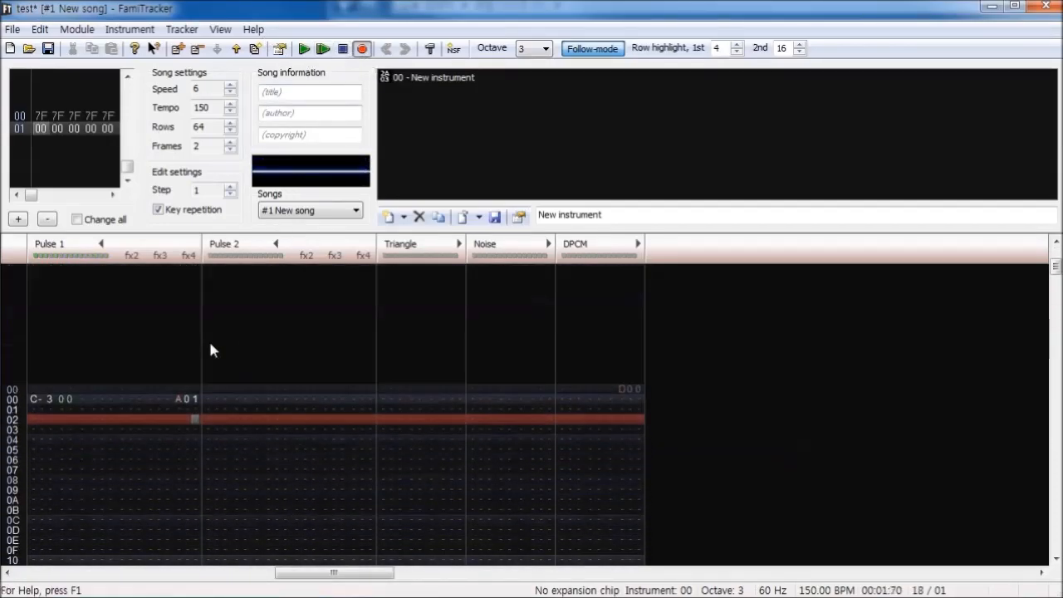
Set the volume slide effect on the Pulse 1 C-3 note to A03 and audition it
click(196, 392)
text(3)
click(306, 52)
click(344, 52)
Set the volume slide effect on the Pulse 1 C-3 note to A05 and audition it
scroll(208, 347, up, 1)
click(196, 358)
text(5)
click(304, 48)
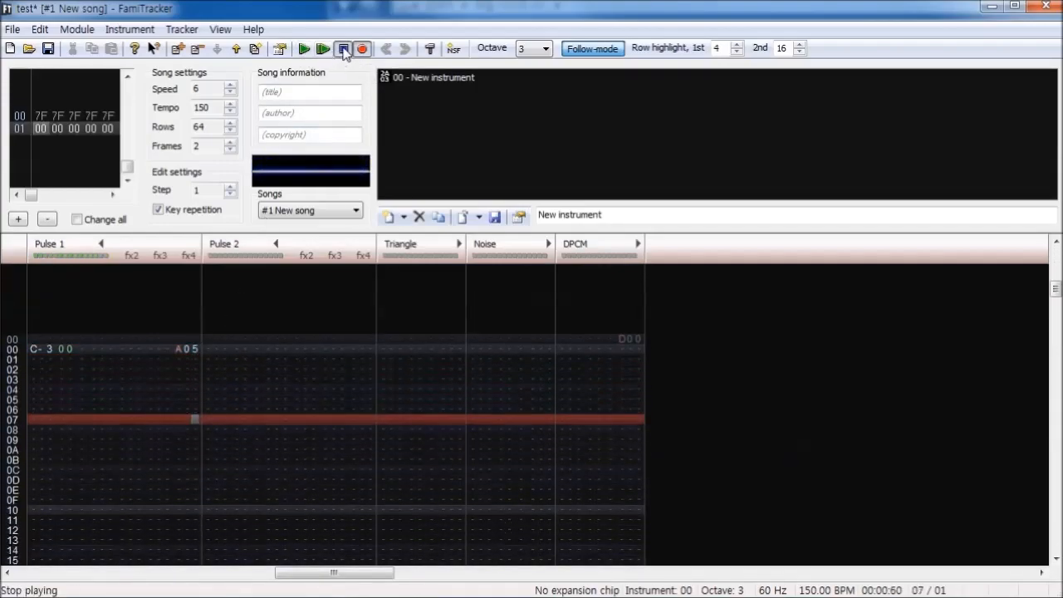
Set the volume slide effect on the Pulse 1 C-3 note to A09 and audition it
click(196, 350)
text(9)
click(305, 52)
click(343, 52)
Set the volume slide effect on the Pulse 1 C-3 note to A49 and audition it
scroll(185, 428, up, 2)
scroll(186, 428, down, 2)
click(187, 381)
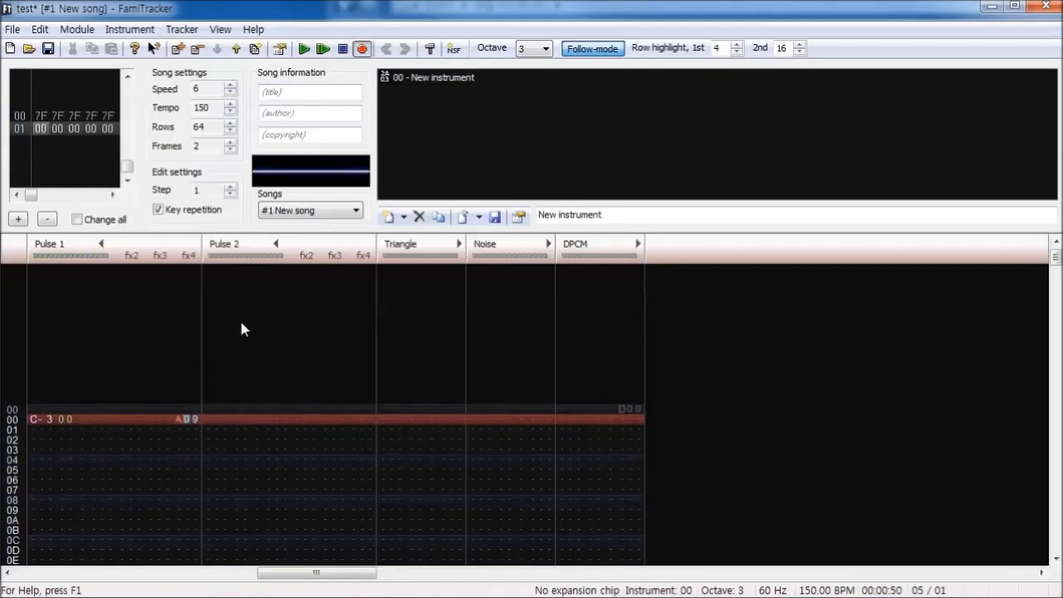
text(4)
click(306, 52)
click(343, 51)
Set the volume slide effect on the Pulse 1 C-3 note to A99 and audition it
scroll(212, 312, up, 2)
text(9)
click(304, 48)
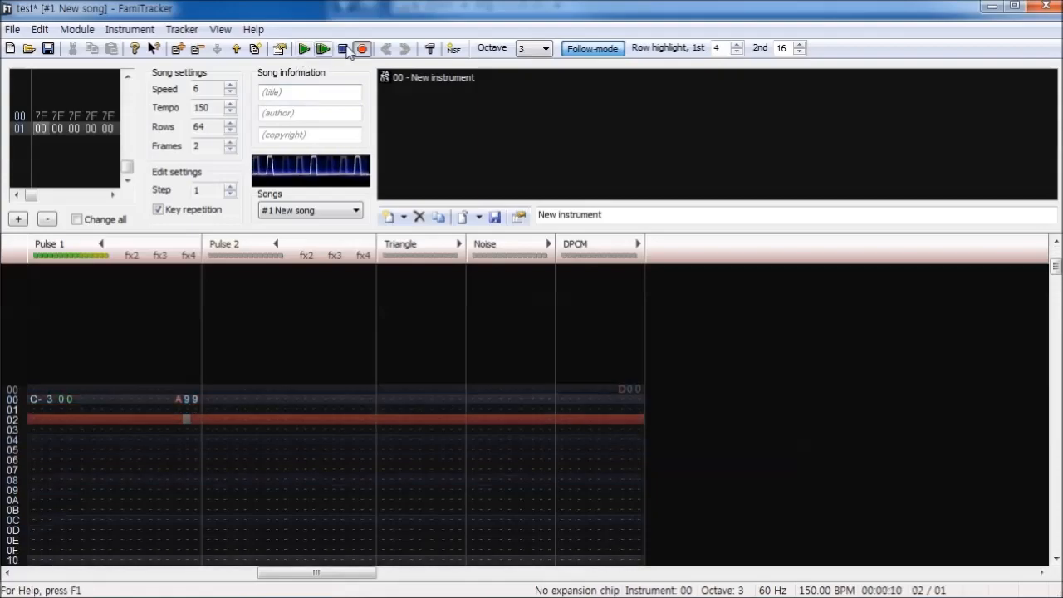
Set the volume slide effect on the Pulse 1 C-3 note to A9F and audition it
click(196, 330)
text(f)
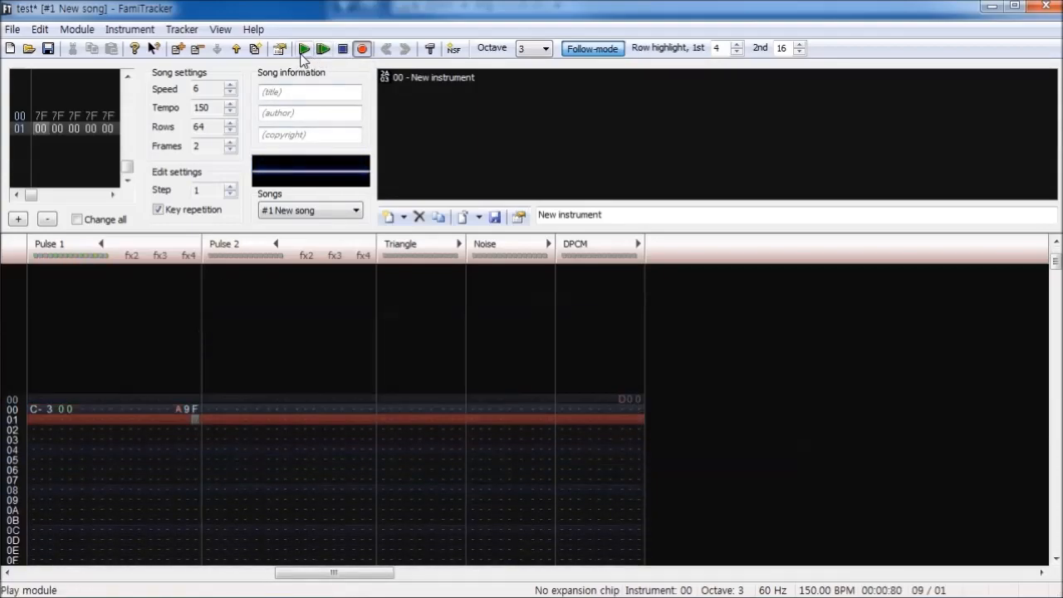
click(304, 50)
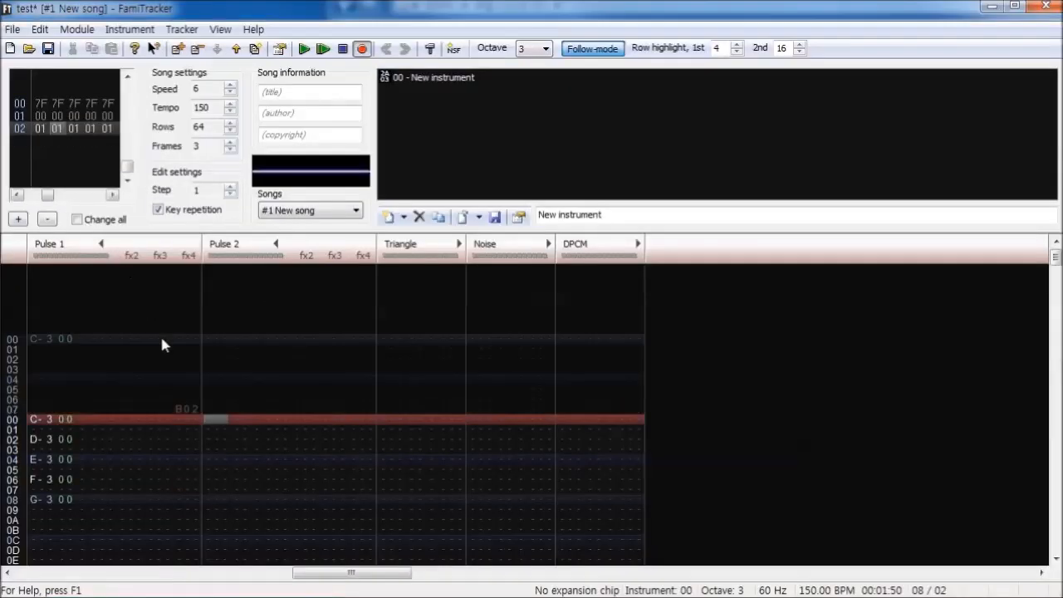
Play frame 01 with the jump effect B02 on row 07 of Pulse 1, and stop playback in frame 02
click(176, 410)
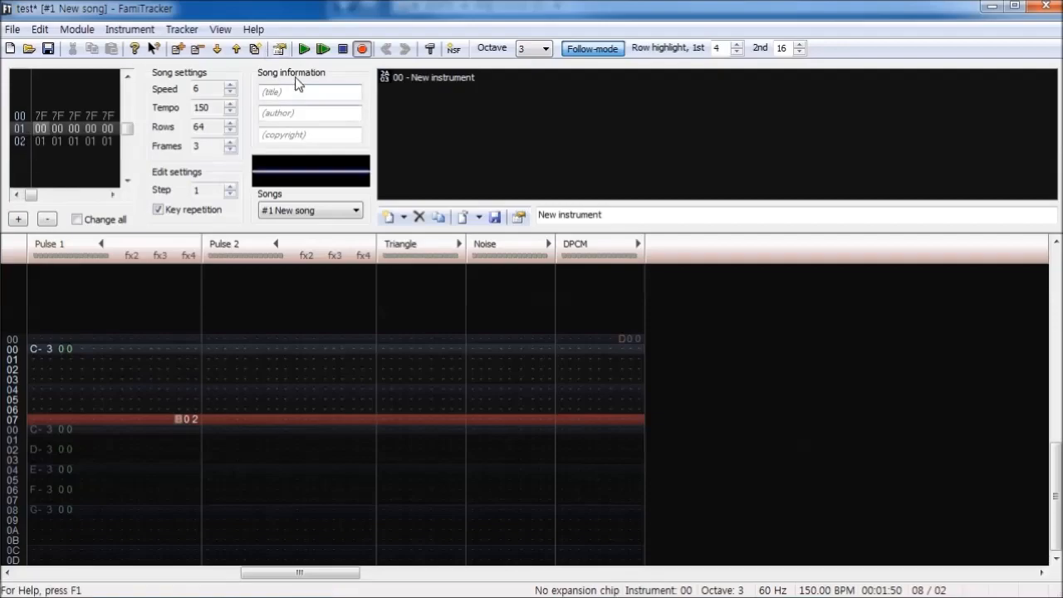
click(304, 48)
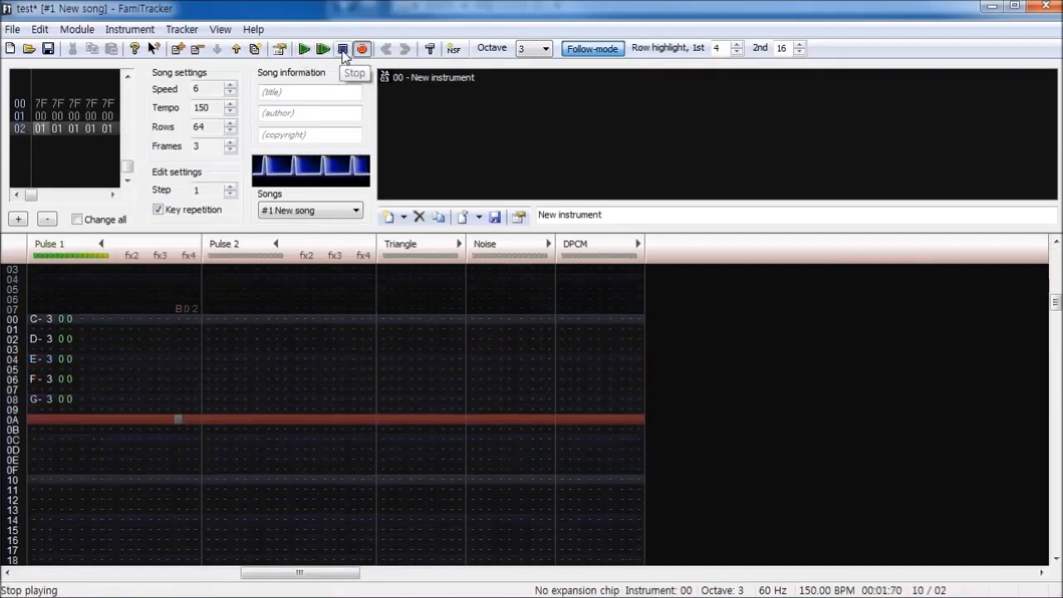
click(343, 51)
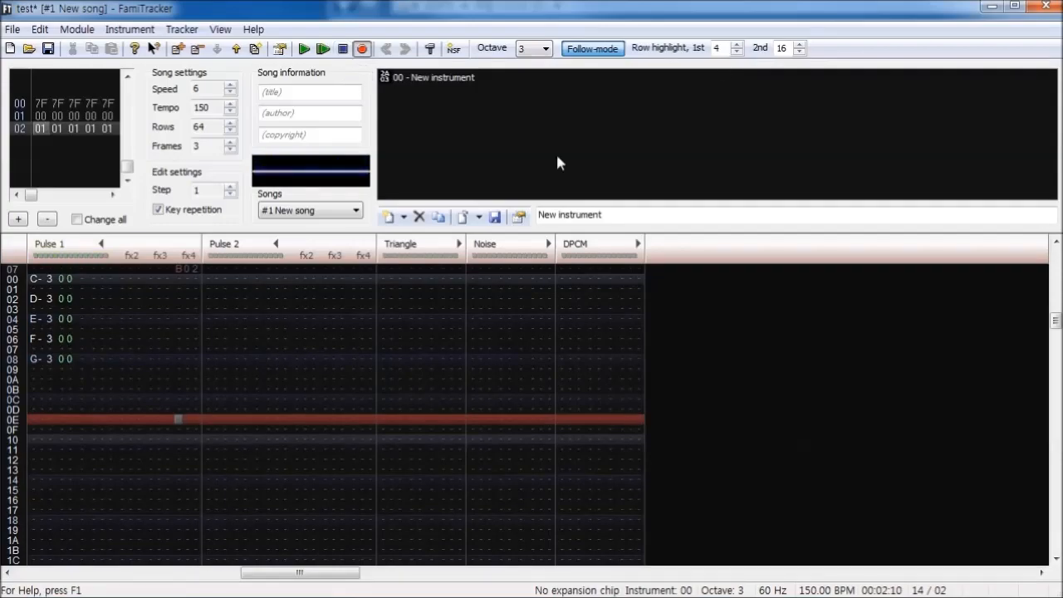
Set the jump effect on row 07 of Pulse 1 in frame 01 to B01 and audition the frame
click(72, 310)
scroll(71, 311, up, 4)
scroll(233, 142, down, 1)
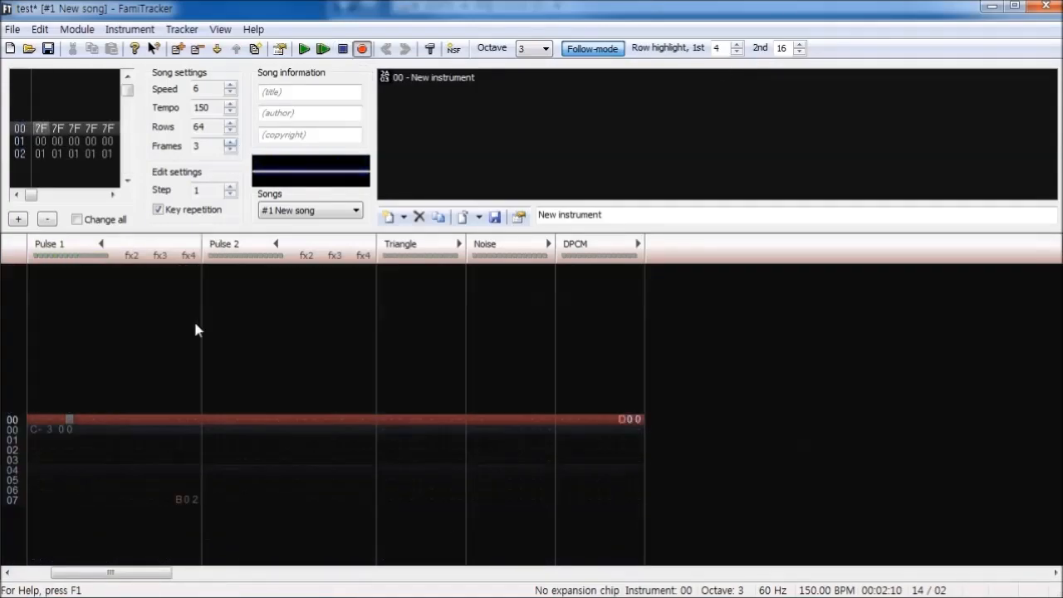
scroll(68, 441, down, 1)
click(196, 489)
text(1)
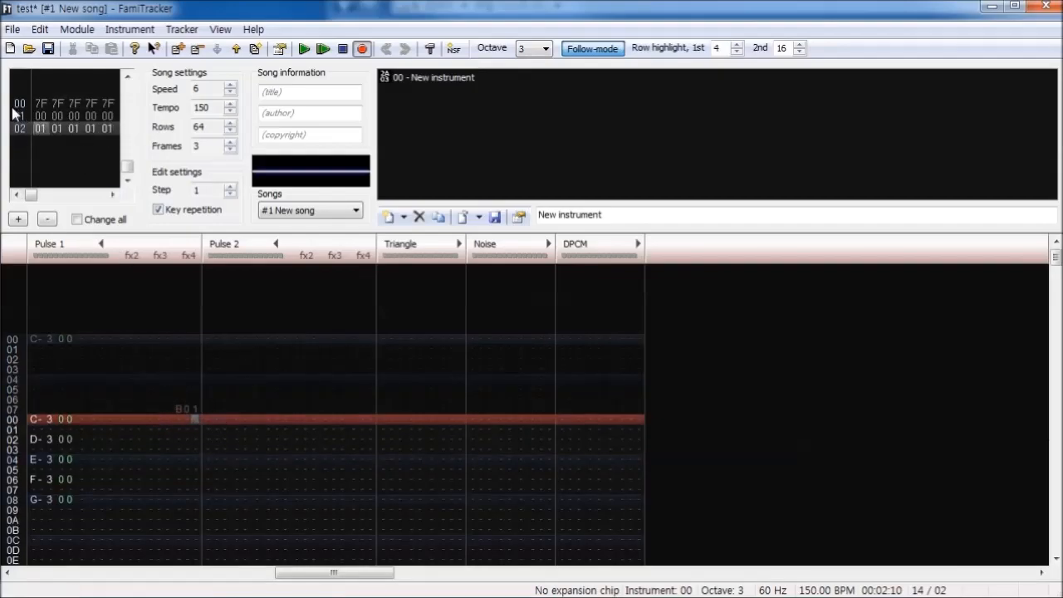
scroll(96, 305, up, 4)
click(304, 48)
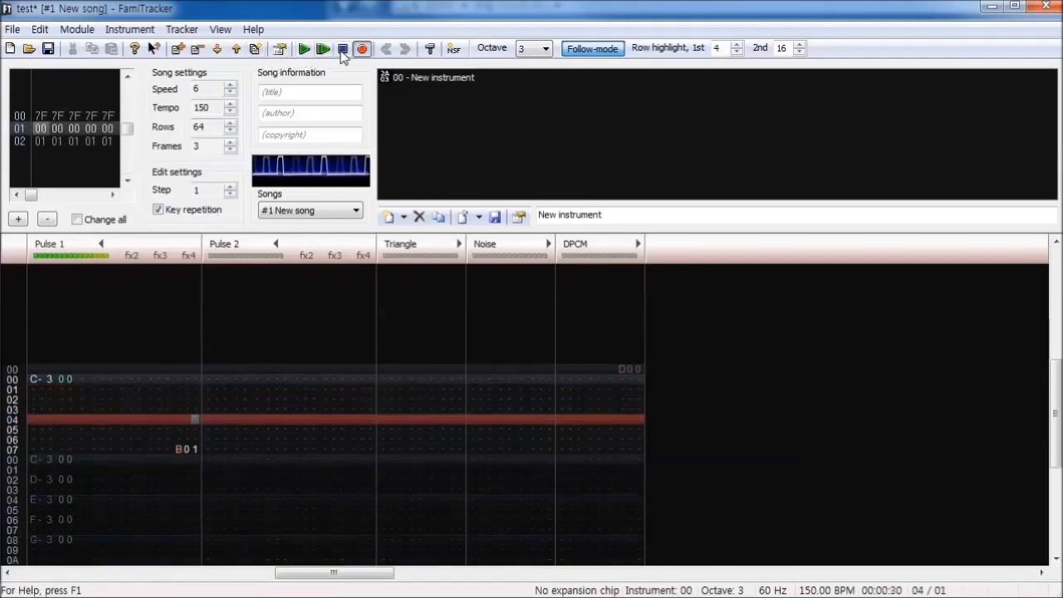
click(342, 49)
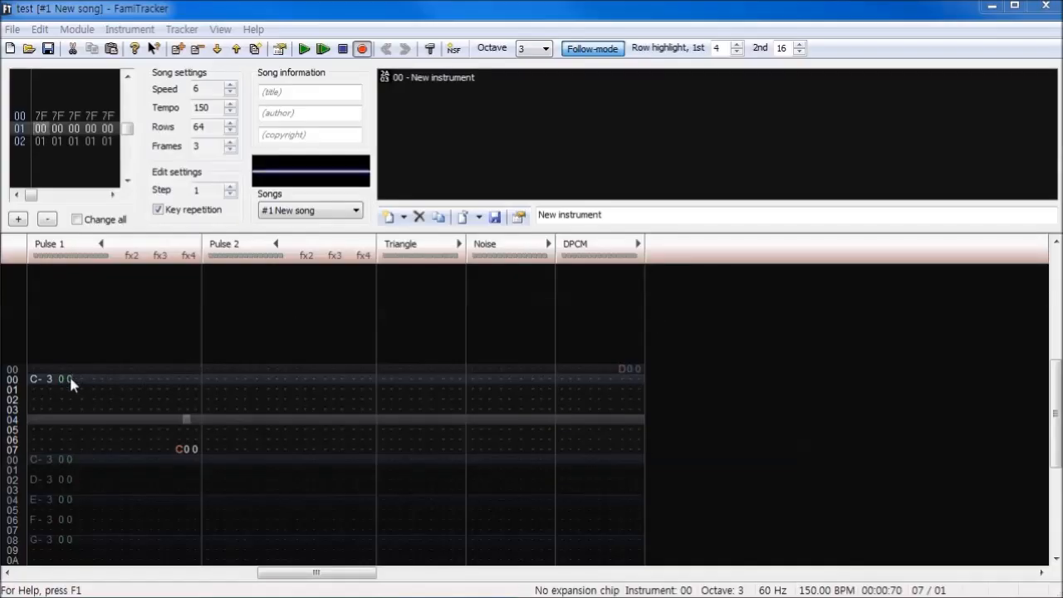
Play frame 01 from row 00 with the halt effect C00 on row 07 of Pulse 1
click(69, 378)
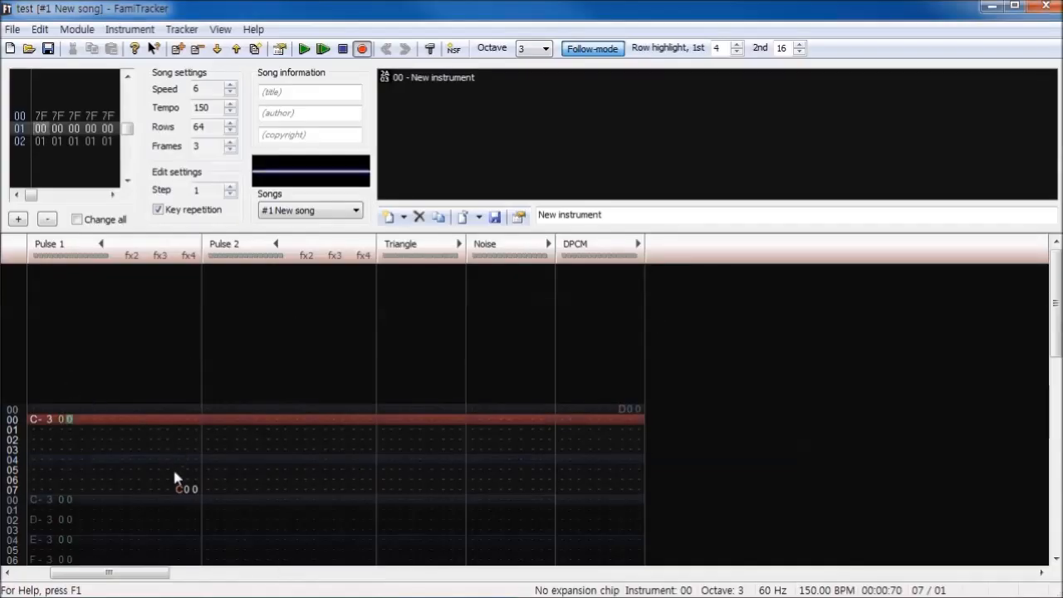
click(304, 48)
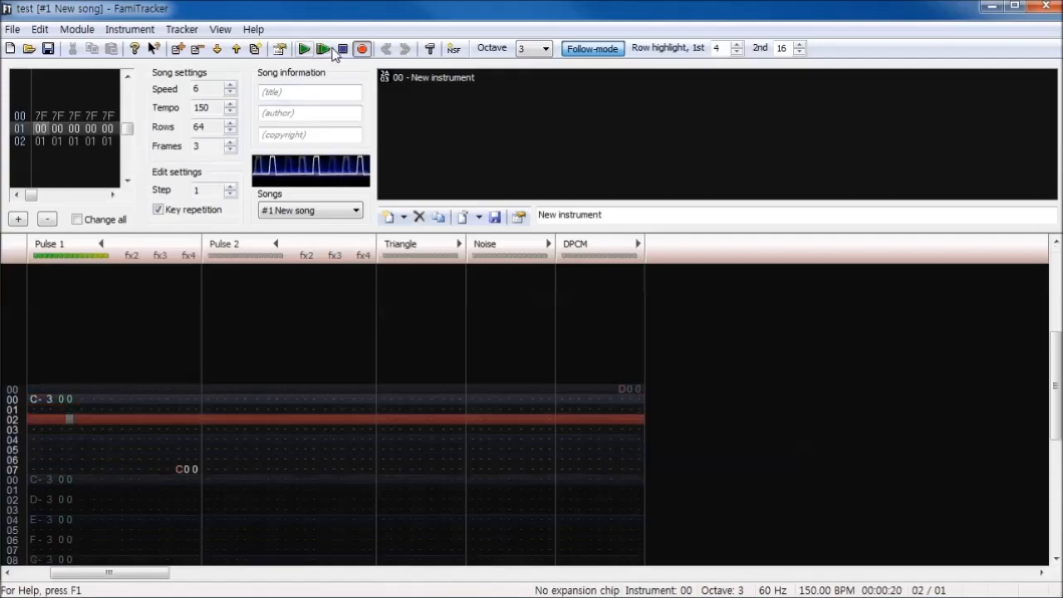
Replay frame 01 with the halt effect C00 on row 07 of Pulse 1, and save the module
click(342, 49)
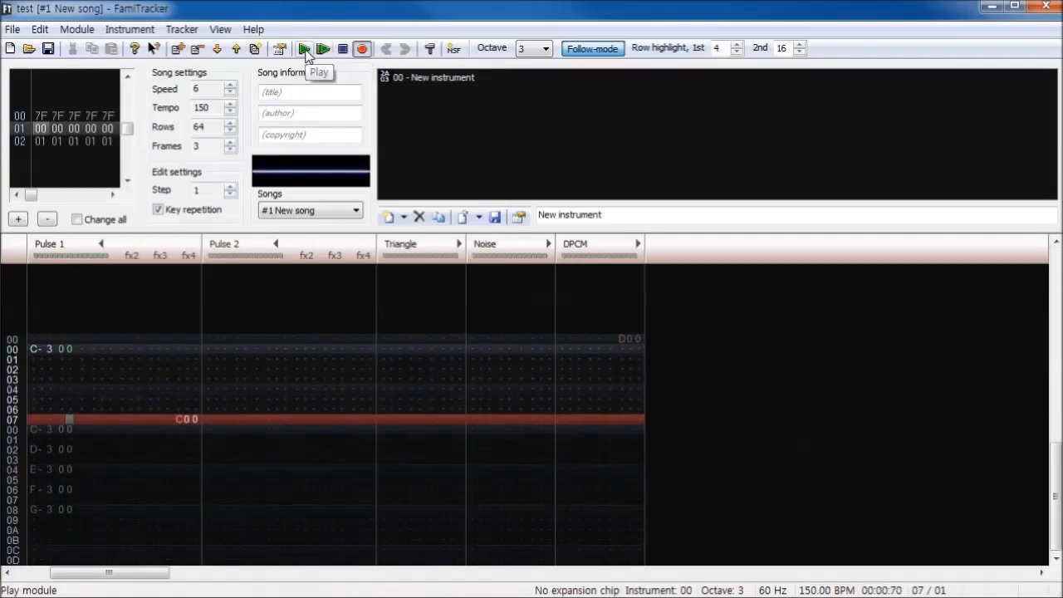
click(304, 48)
click(342, 49)
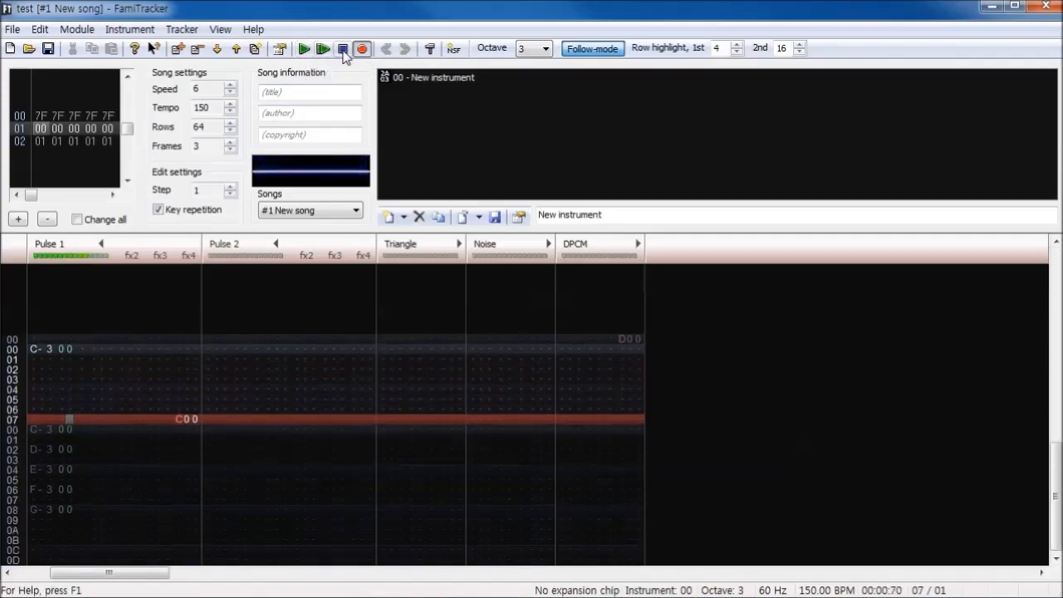
key(ctrl+s)
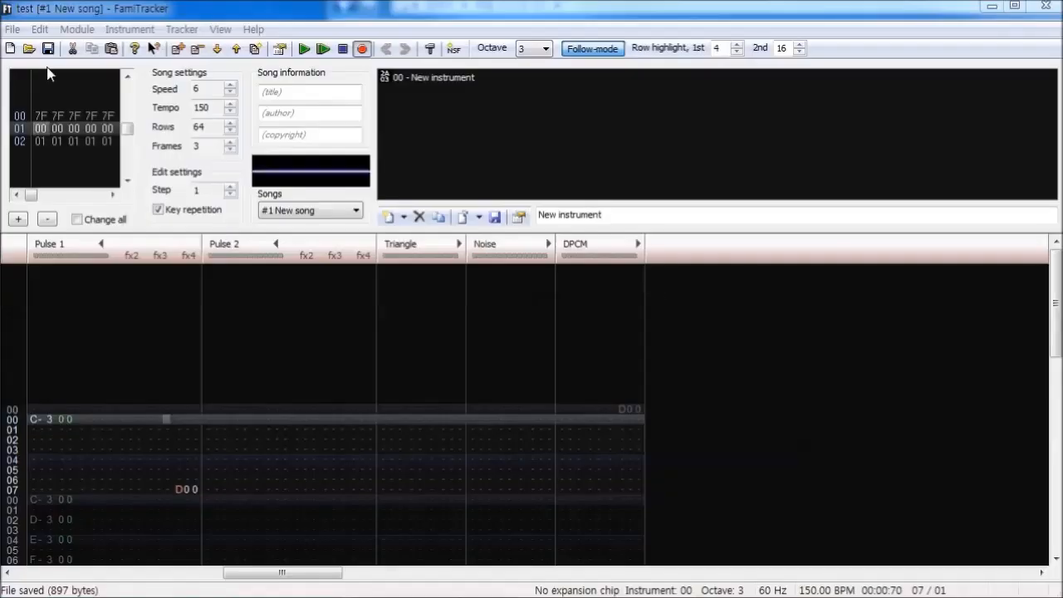
Audition the skip effect D00 on row 07 of Pulse 1 in frame 01, and repeat the playback with the effect moved to row 0F
click(305, 50)
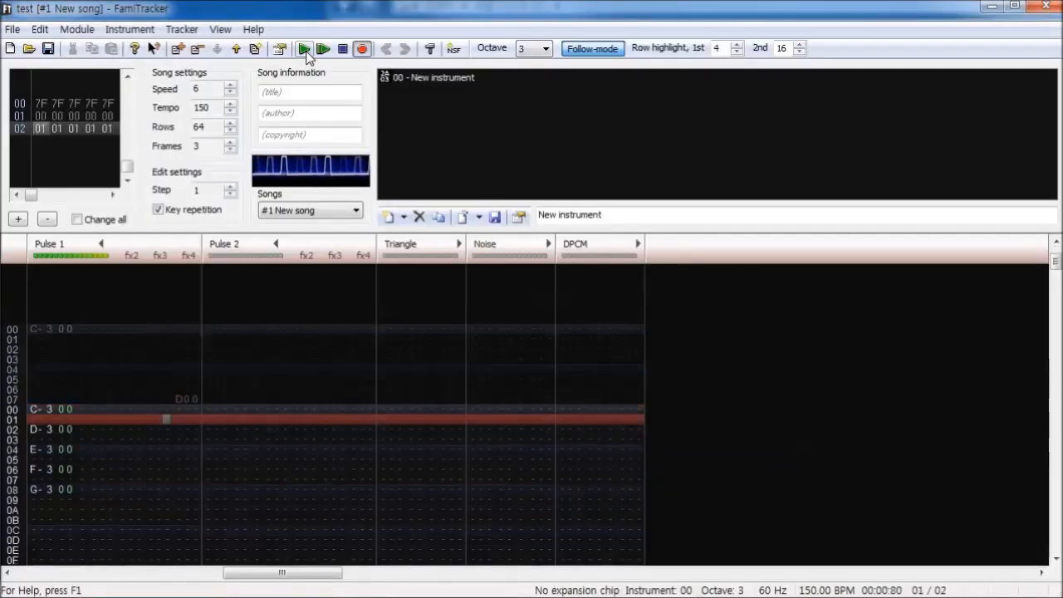
click(344, 50)
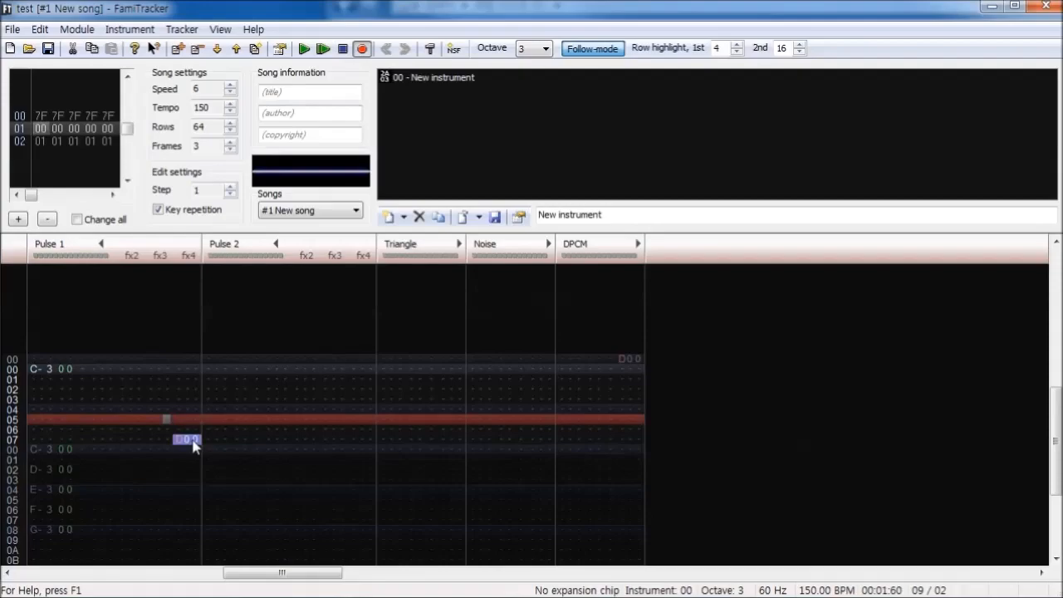
key(Delete)
click(175, 520)
text(d)
scroll(189, 467, up, 1)
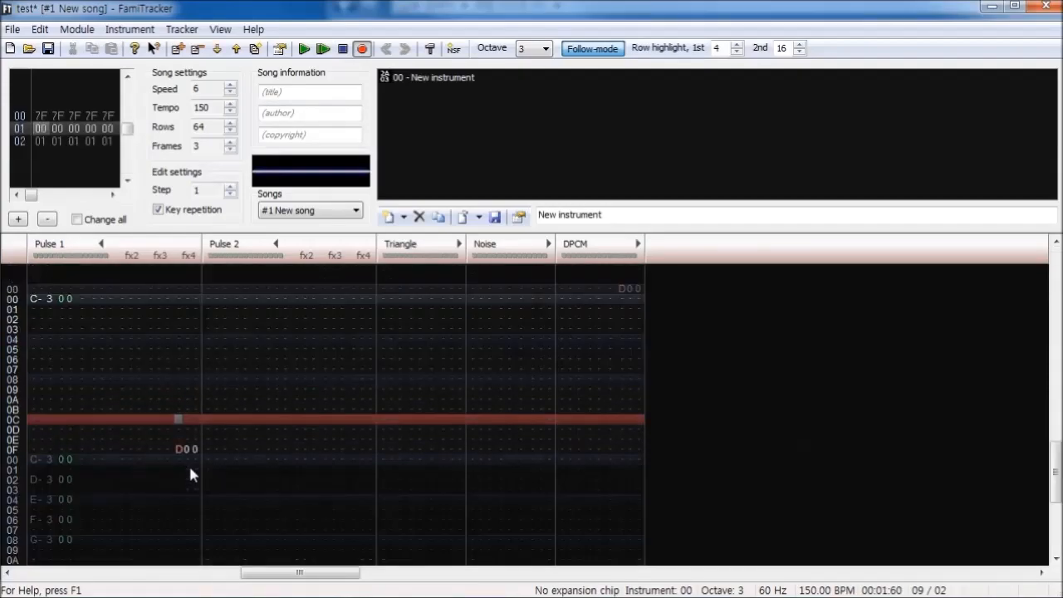
click(304, 49)
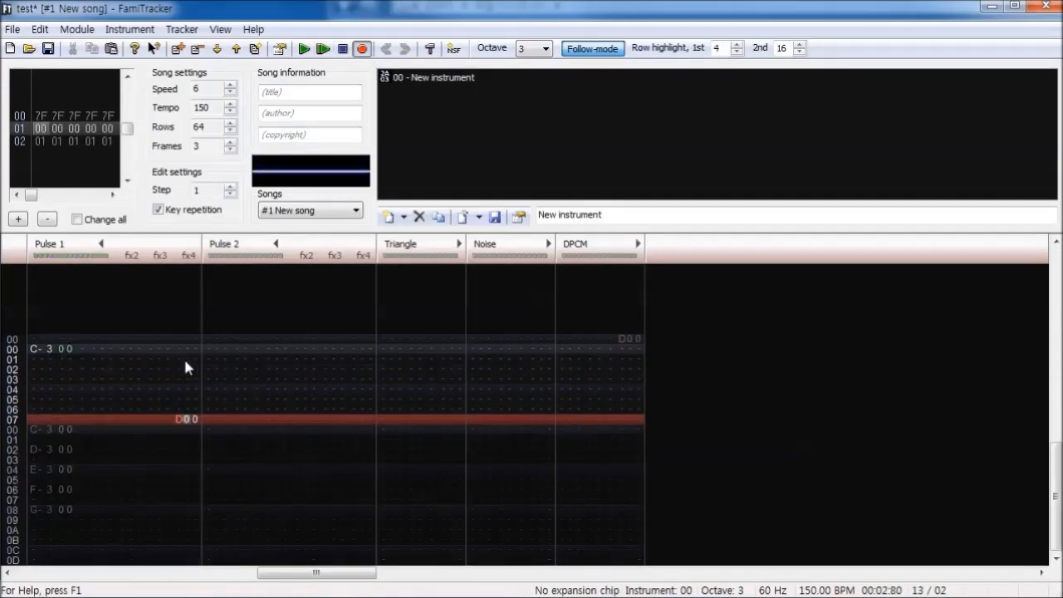
Set the skip effect on row 07 of Pulse 1 to D04 and audition it from the rows above
click(197, 420)
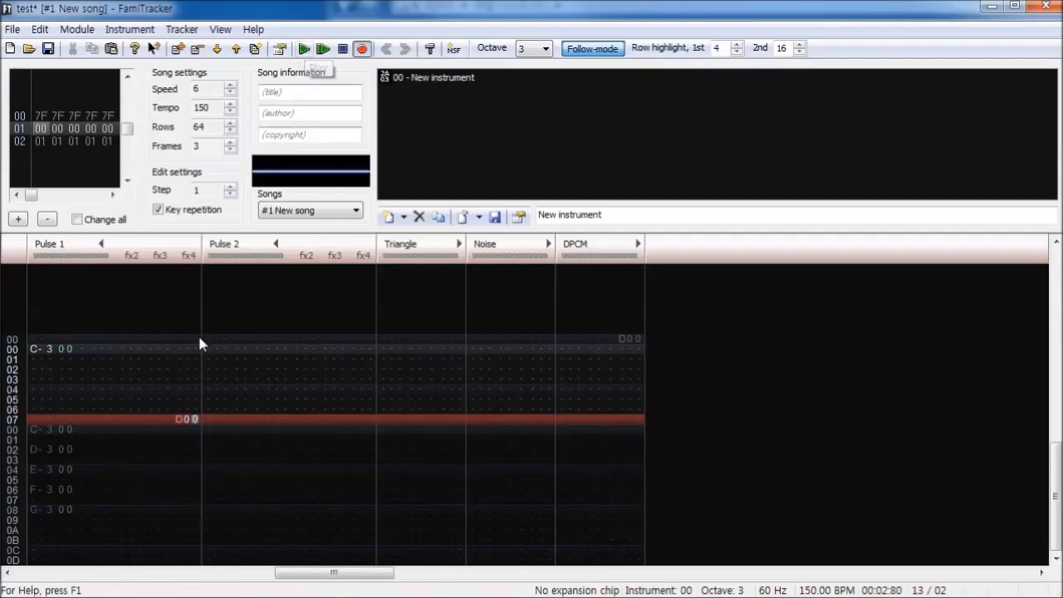
key(Up)
key(Up)
key(Up)
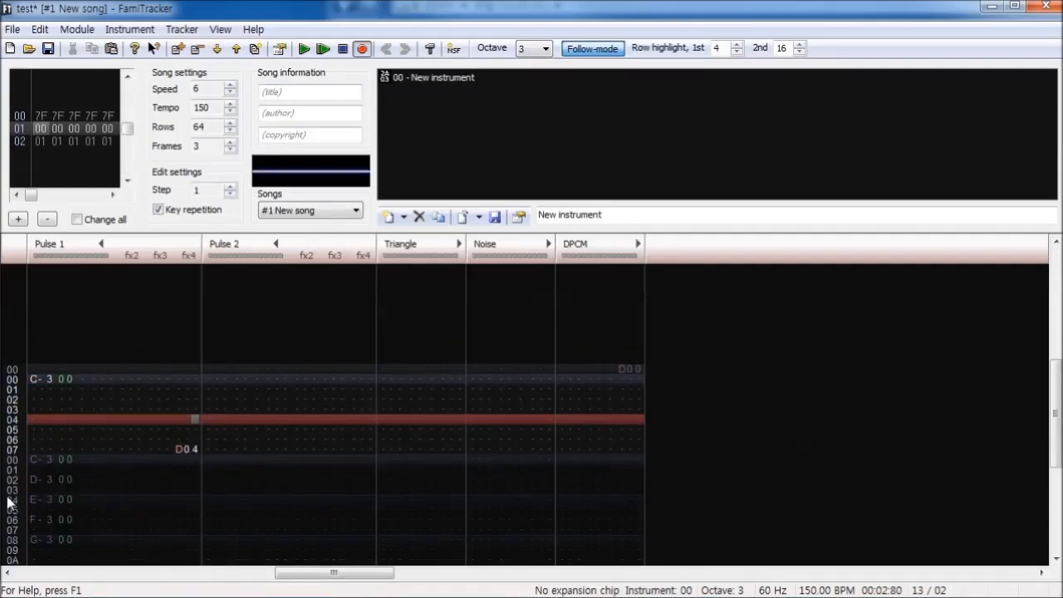
click(304, 49)
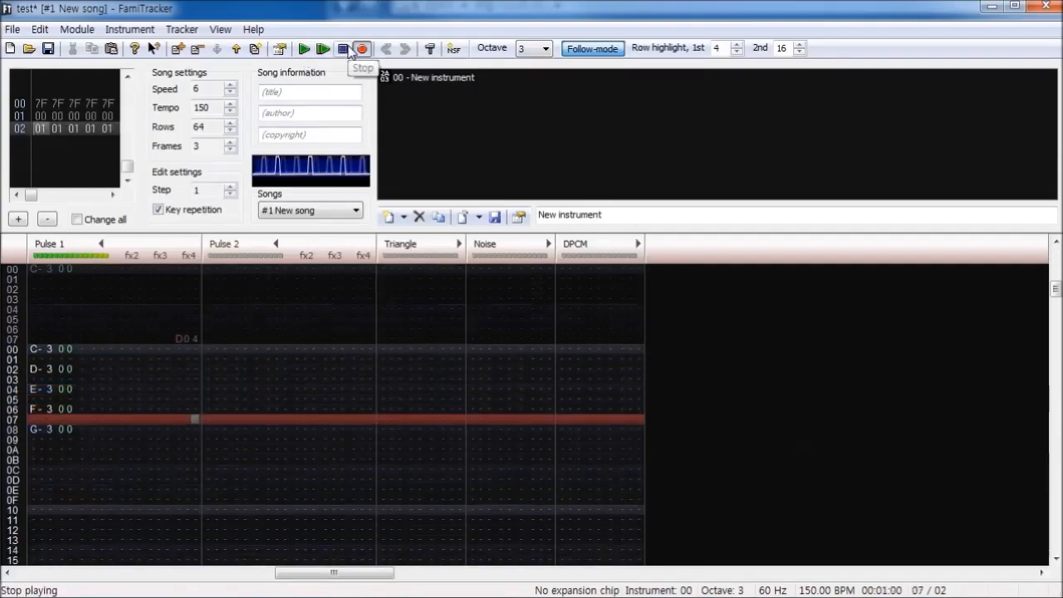
click(343, 49)
Set the skip effect on row 07 of Pulse 1 to D06 and audition it from the rows above
scroll(283, 462, up, 4)
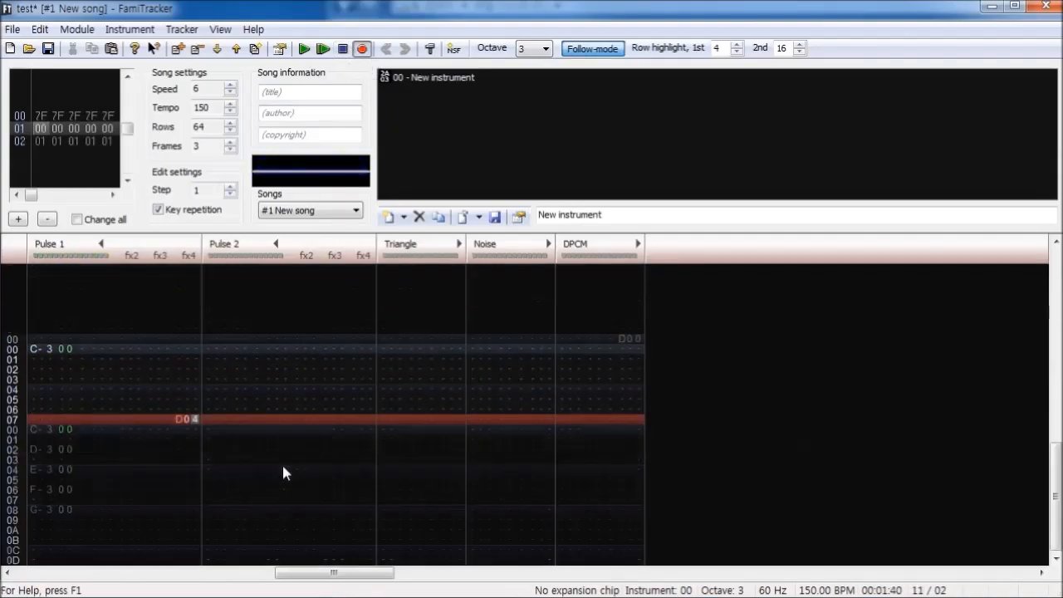
text(6)
key(Up)
key(Up)
key(Up)
key(Up)
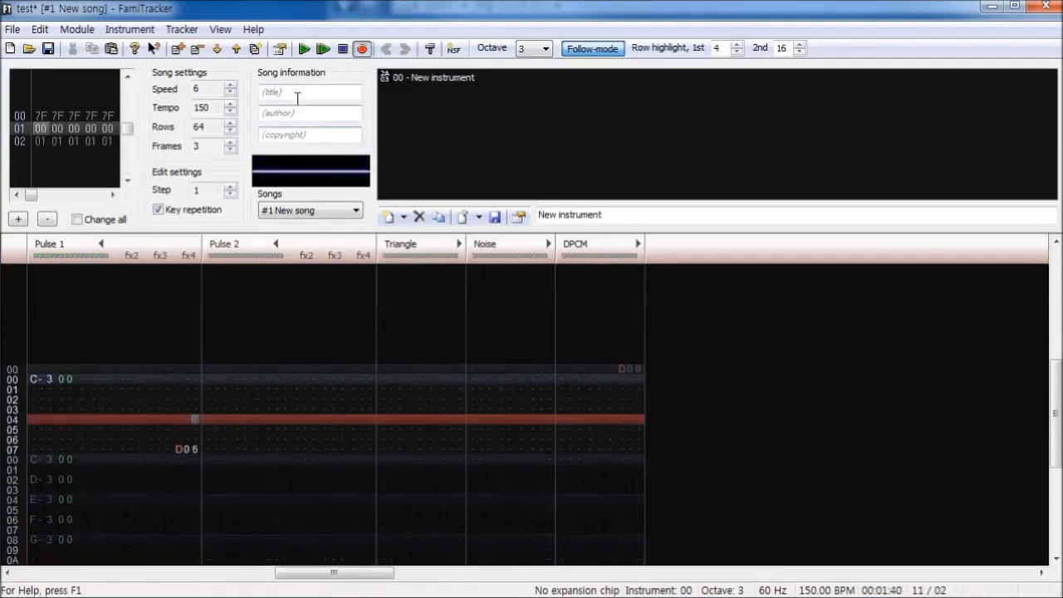
click(306, 50)
click(343, 49)
scroll(230, 459, up, 5)
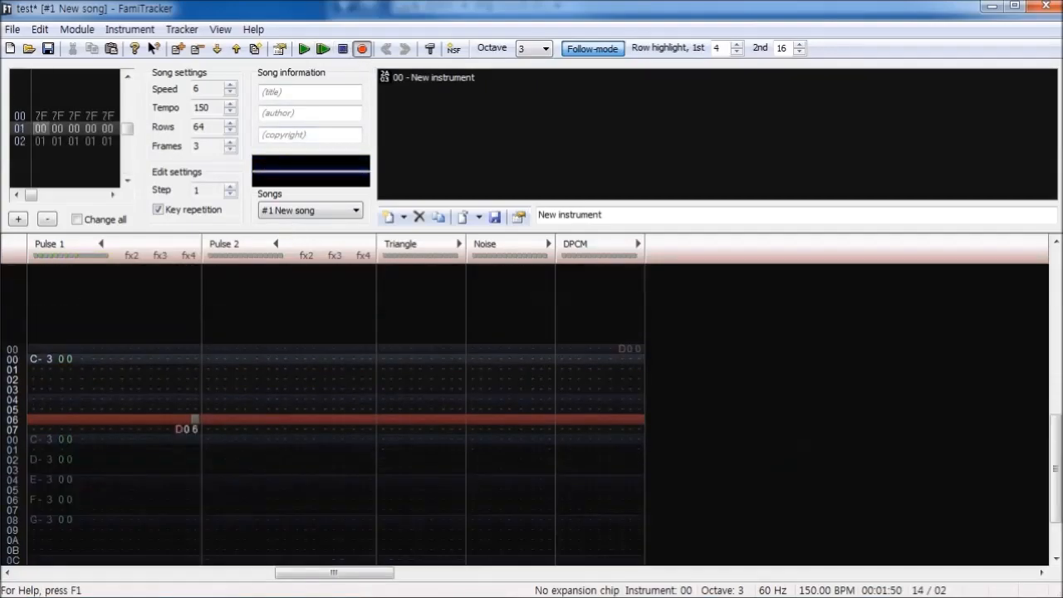
Play the plain C-3 note in frame 01, and add the volume effect E00 to it on row 00 and audition it
click(305, 49)
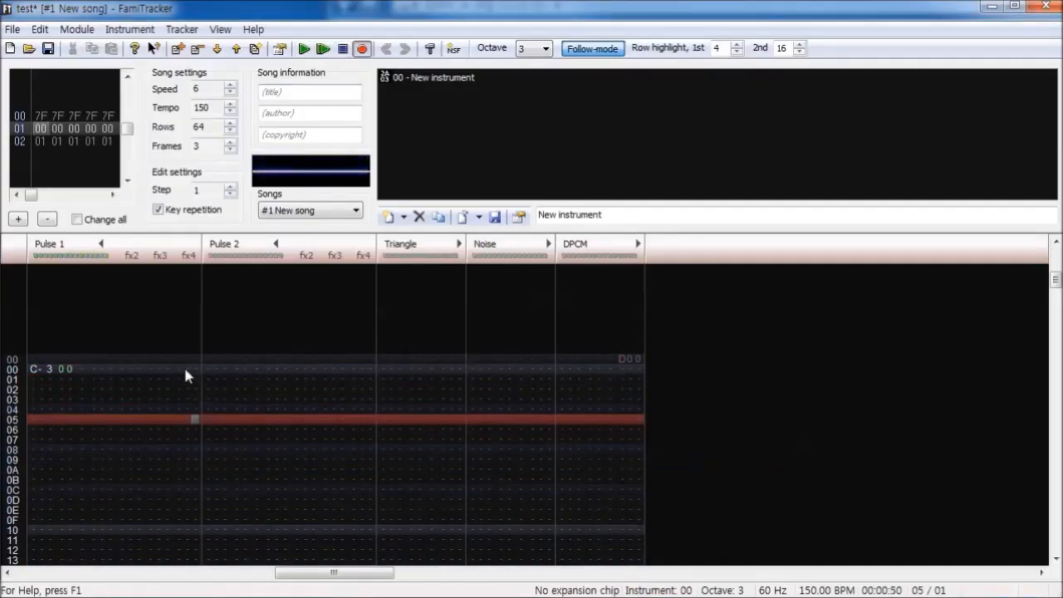
click(177, 369)
text(e)
click(196, 410)
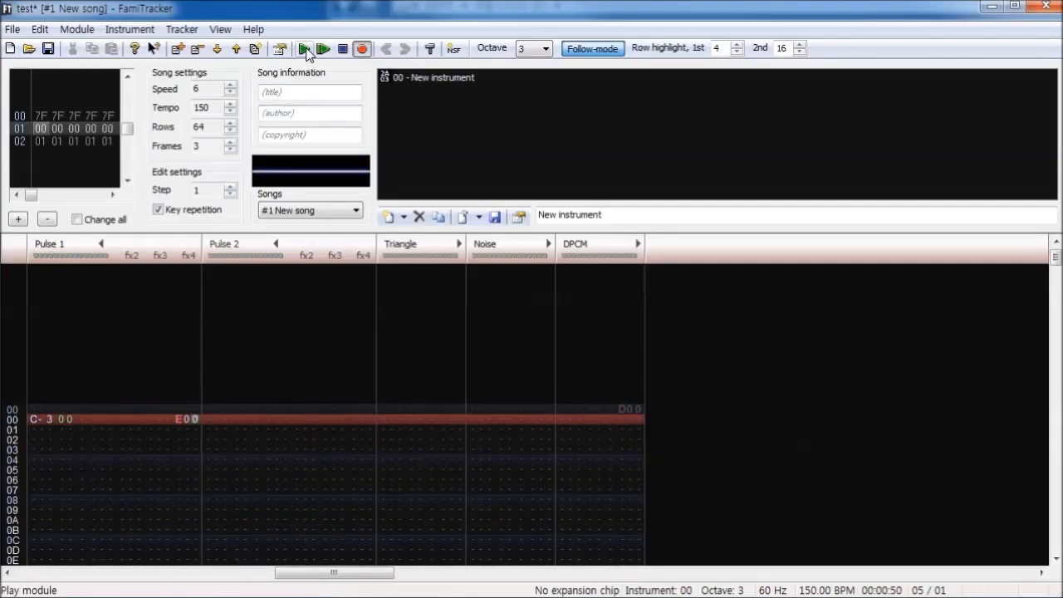
click(305, 49)
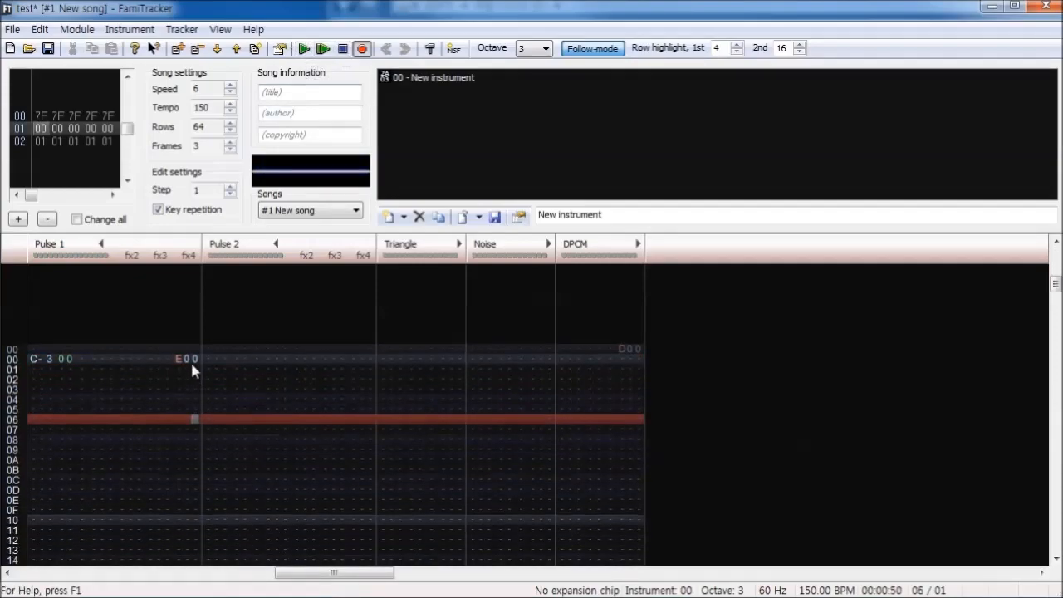
Set the volume effect on row 00 of Pulse 1 to E04 and audition it
click(193, 361)
text(4)
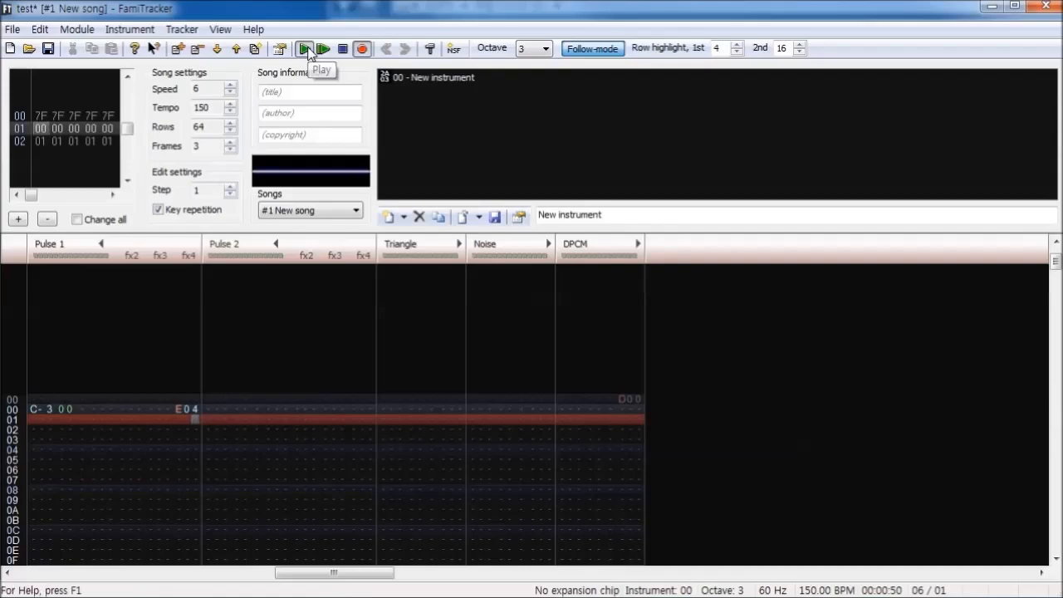
click(308, 50)
click(341, 52)
Set the volume effect on row 00 of Pulse 1 to E0F and audition it
click(198, 348)
text(f)
click(308, 52)
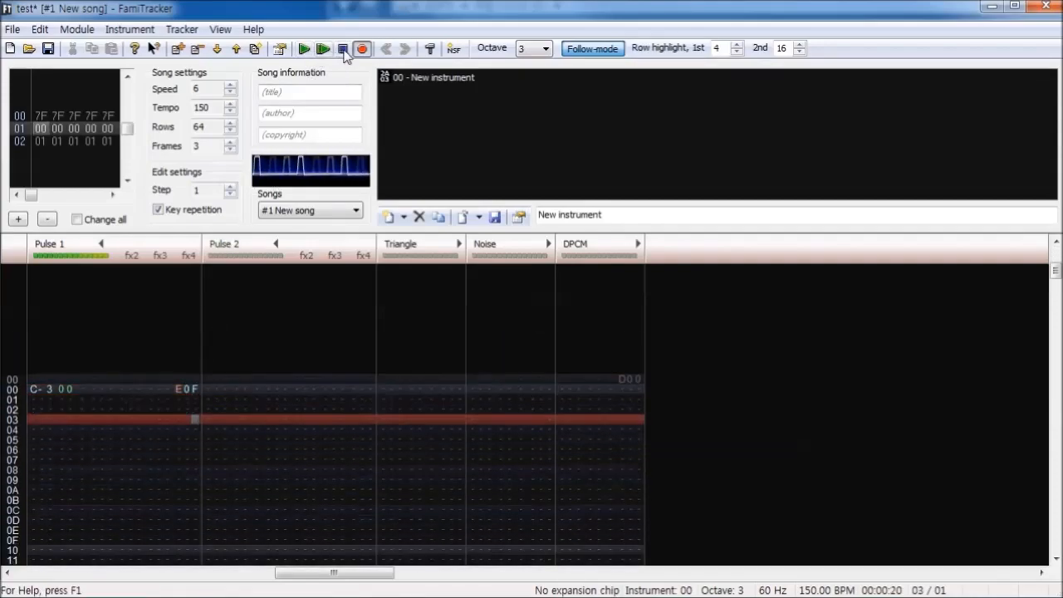
click(344, 51)
Set the volume effect on row 00 of Pulse 1 to E4F and audition it
click(186, 335)
text(4)
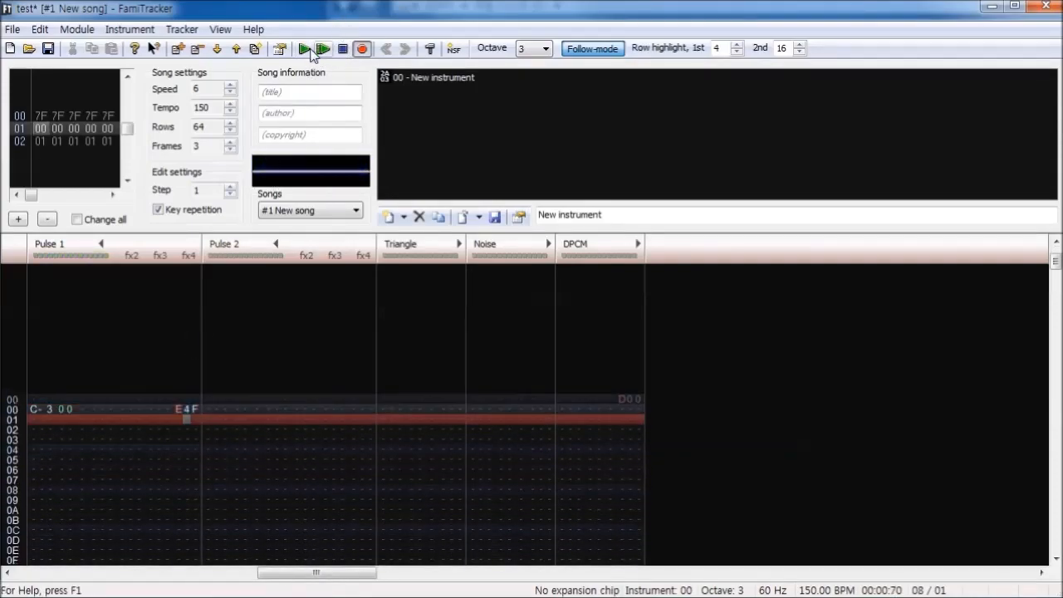
click(306, 50)
click(343, 49)
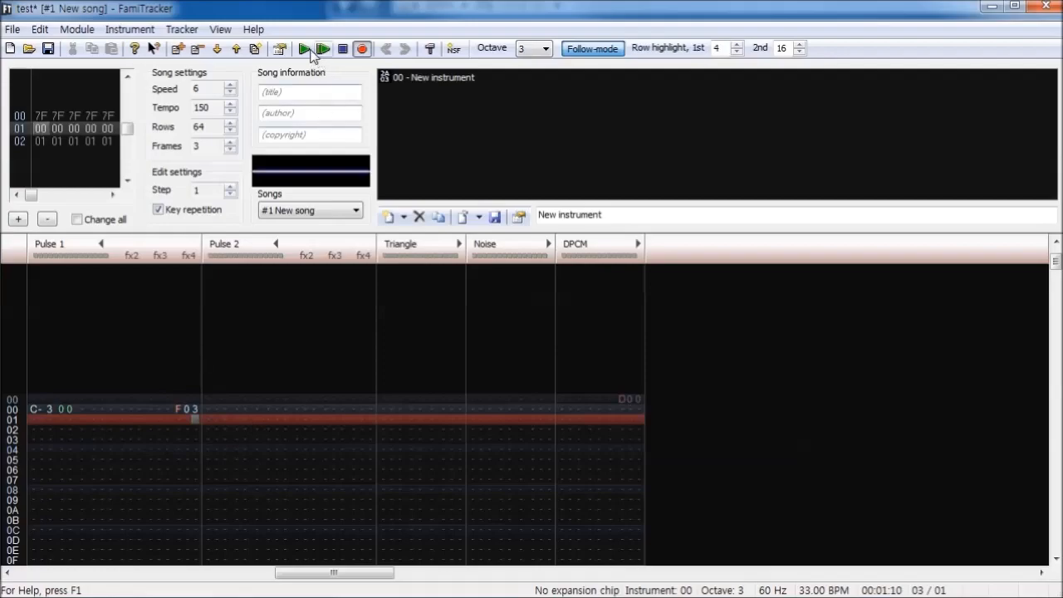
Play frame 01 with the speed effect F03 on row 00 of Pulse 1, and replay it with the effect set to F00
click(304, 51)
click(342, 50)
click(197, 299)
text(0)
click(304, 50)
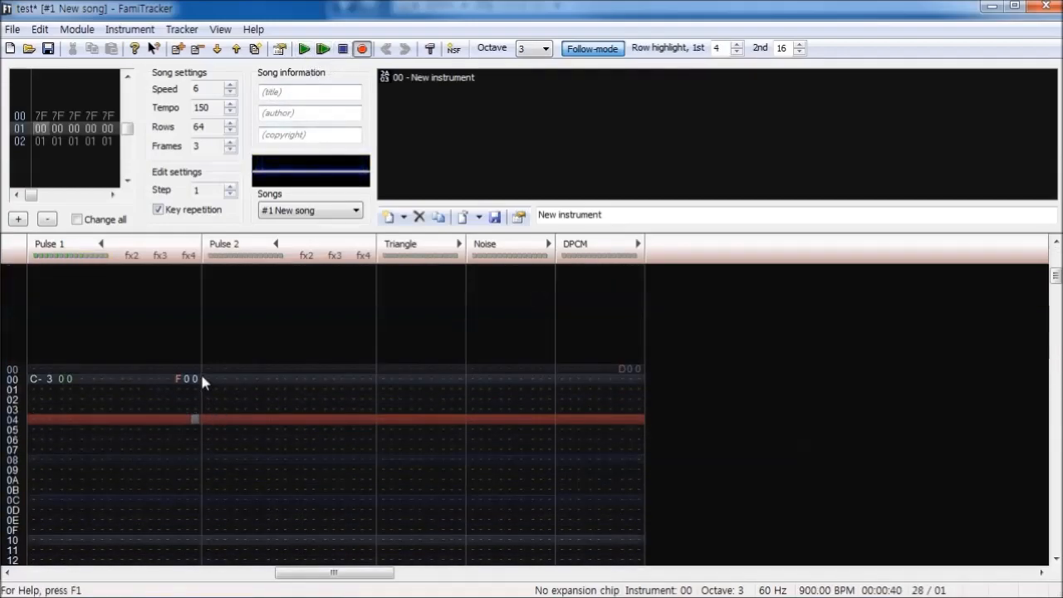
Set the speed effect on row 00 of Pulse 1 to F07 and audition the frame
text(7)
click(306, 50)
click(342, 51)
Set the effect on row 00 of Pulse 1 to the tempo value F20 and audition the frame
click(189, 360)
text(20)
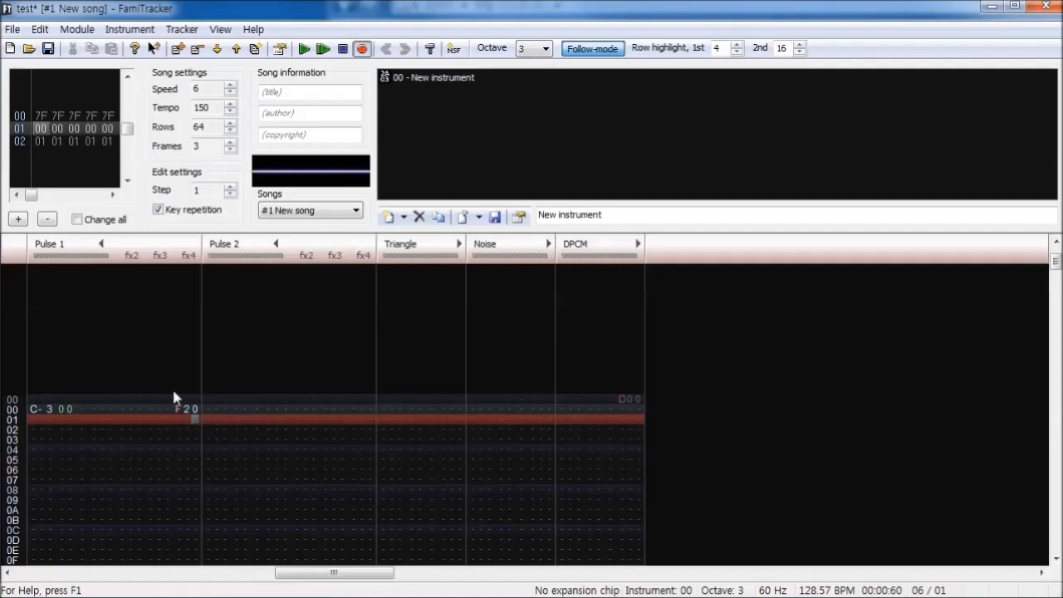
click(304, 50)
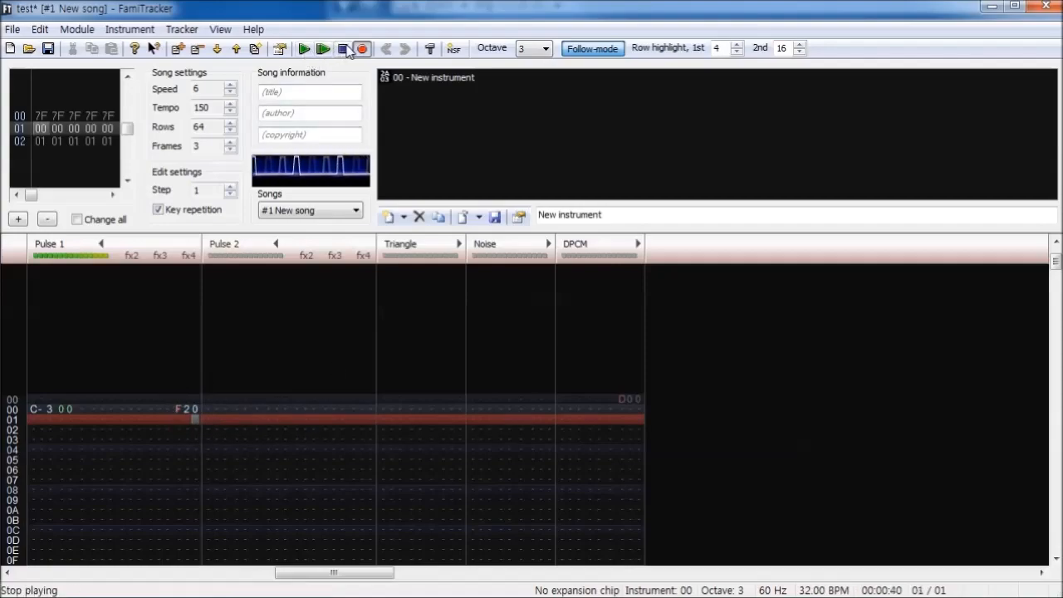
Set the tempo effect on row 00 of Pulse 1 to F70 and audition the frame
click(188, 390)
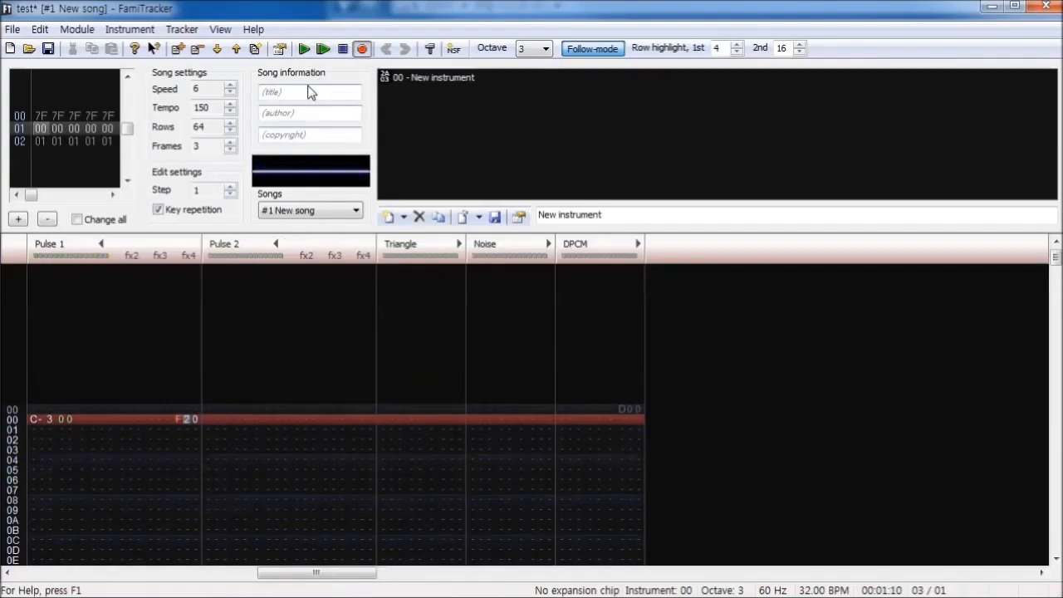
text(7)
click(305, 49)
click(344, 50)
Play the note sequence in frame 01 with the note delay effect G00 on row 00 of Pulse 1
click(194, 407)
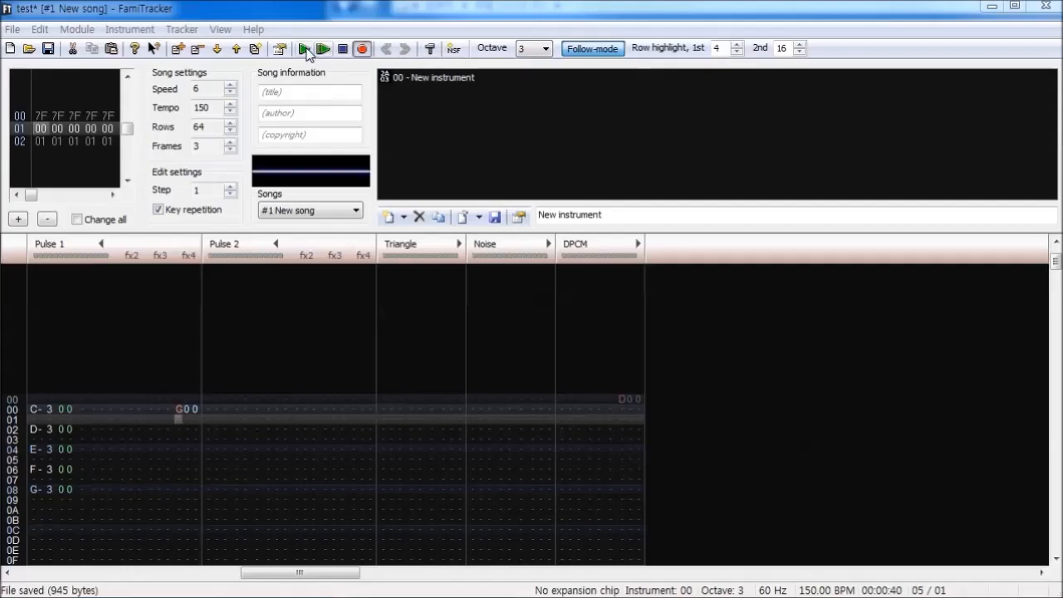
click(304, 49)
click(342, 49)
Set the note delay effect on row 00 of Pulse 1 to G02 and audition the notes
text(2)
click(304, 49)
click(342, 49)
Set the note delay effect on row 00 of Pulse 1 to G04 and audition the notes
click(197, 319)
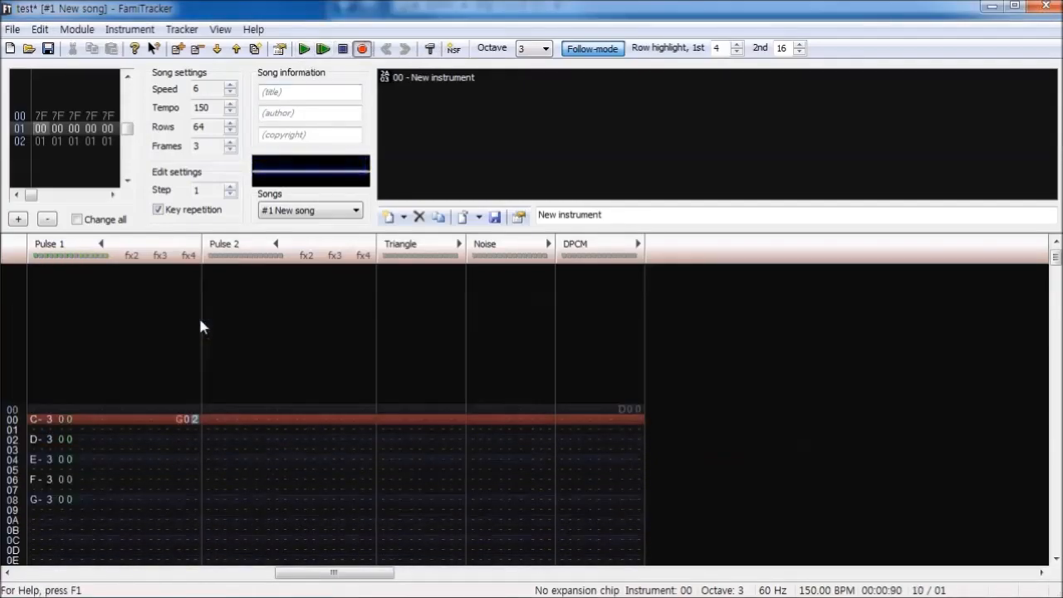
text(4)
click(304, 49)
click(342, 49)
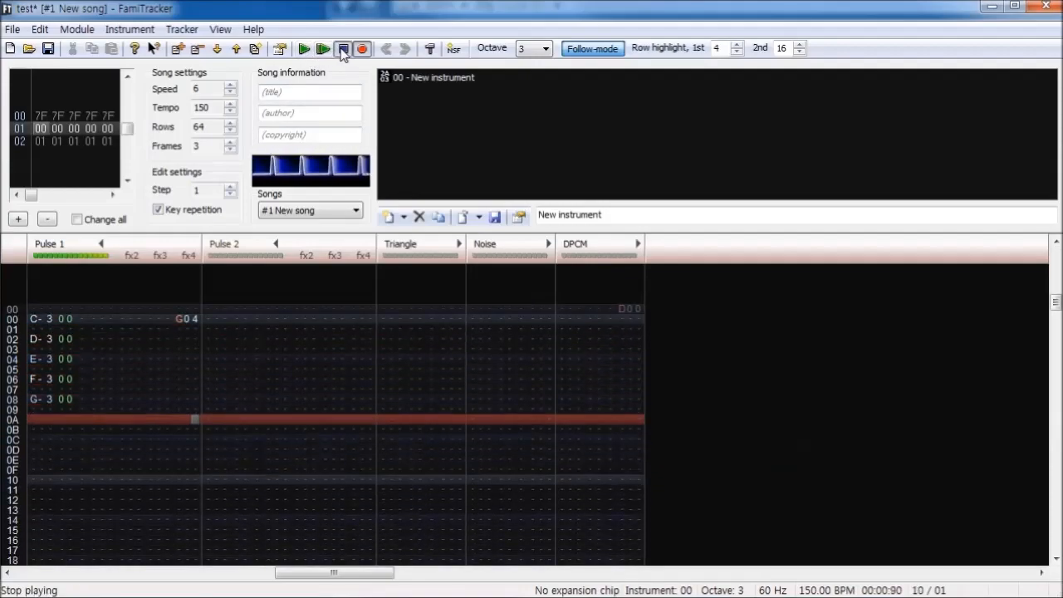
Set the note delay effect on row 00 of Pulse 1 to G08 and audition the notes
click(196, 319)
text(8)
click(304, 49)
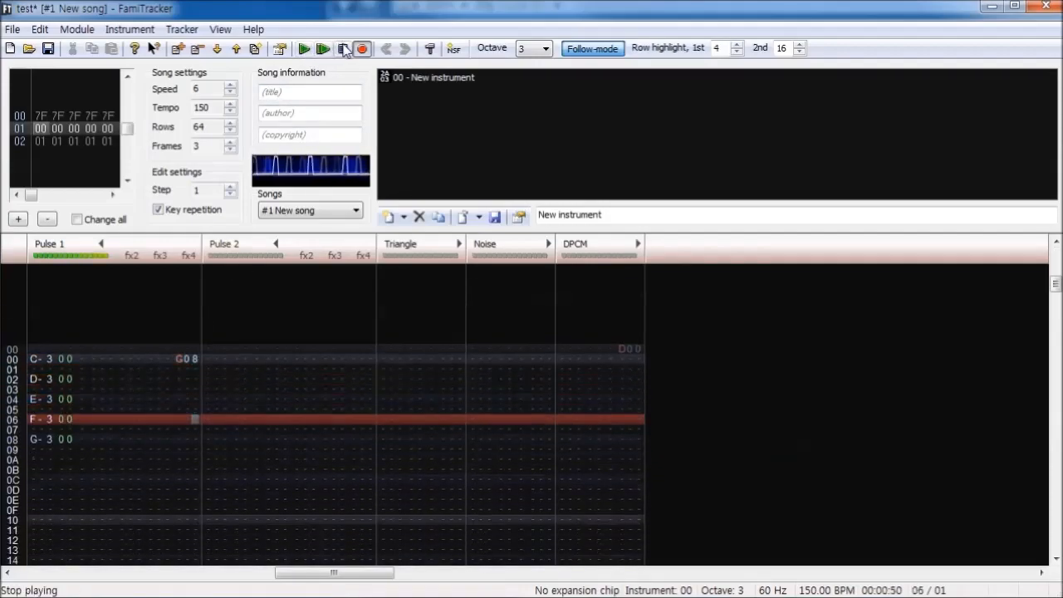
click(344, 50)
Set the note delay effect on row 00 of Pulse 1 to G0F and audition the notes
click(197, 309)
text(F)
click(304, 49)
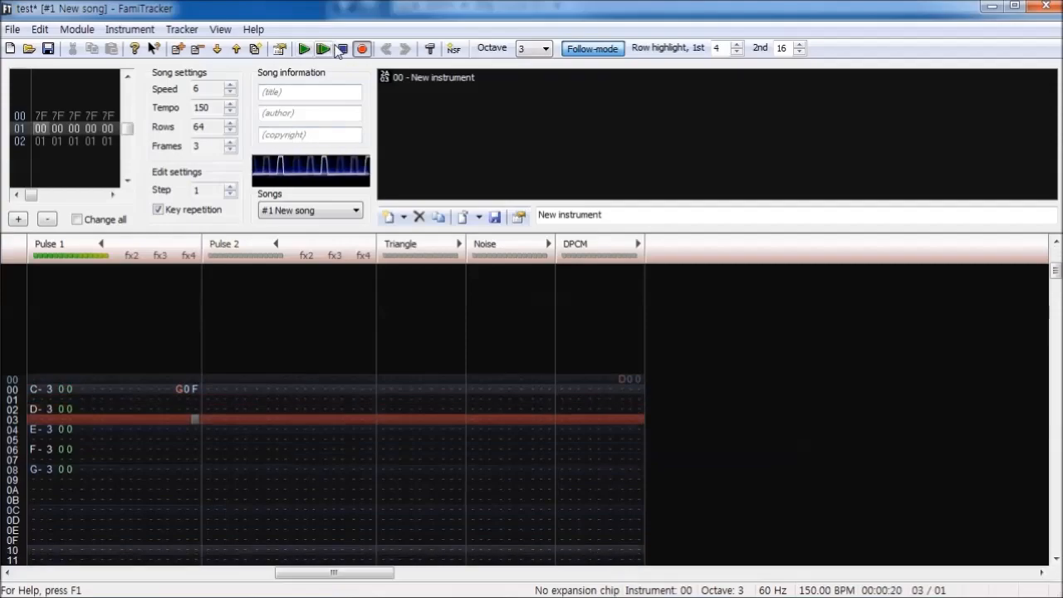
click(343, 50)
Set the note delay effect on row 00 of Pulse 1 to G0C and audition the notes
click(190, 338)
text(C)
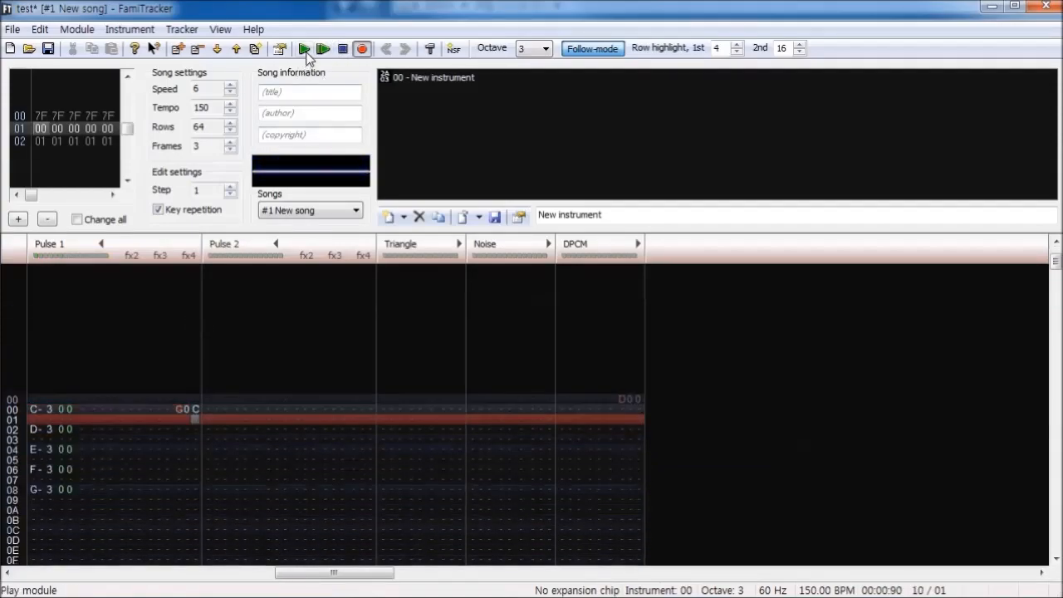
click(304, 49)
click(343, 50)
Copy the note delay effect G0C from row 00 of Pulse 1 to the E-3 note on row 04 and the G-3 note on row 08
scroll(204, 341, up, 2)
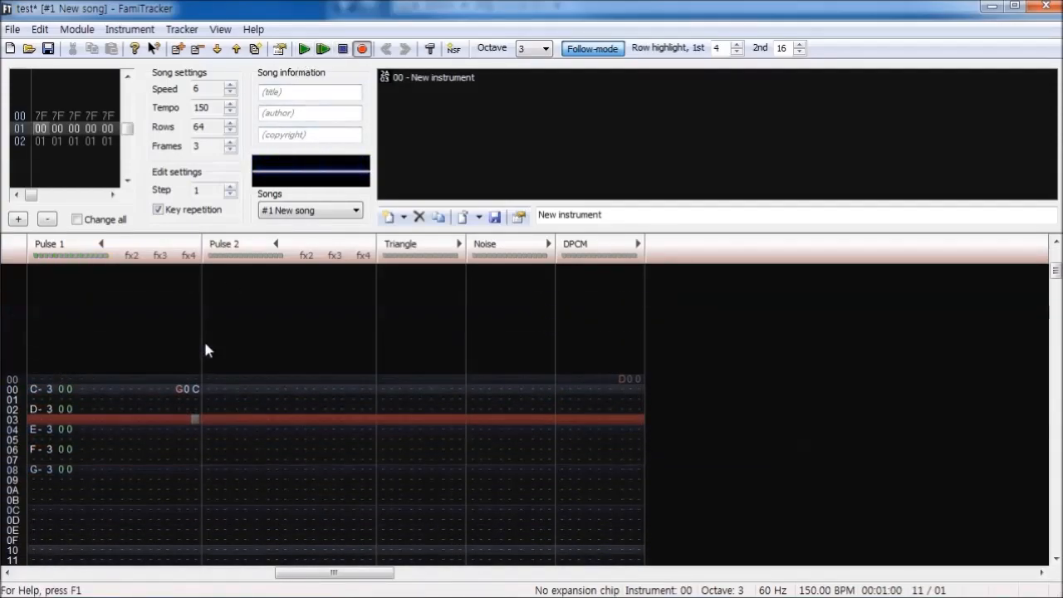
drag(186, 390, 200, 391)
key(ctrl+c)
click(185, 429)
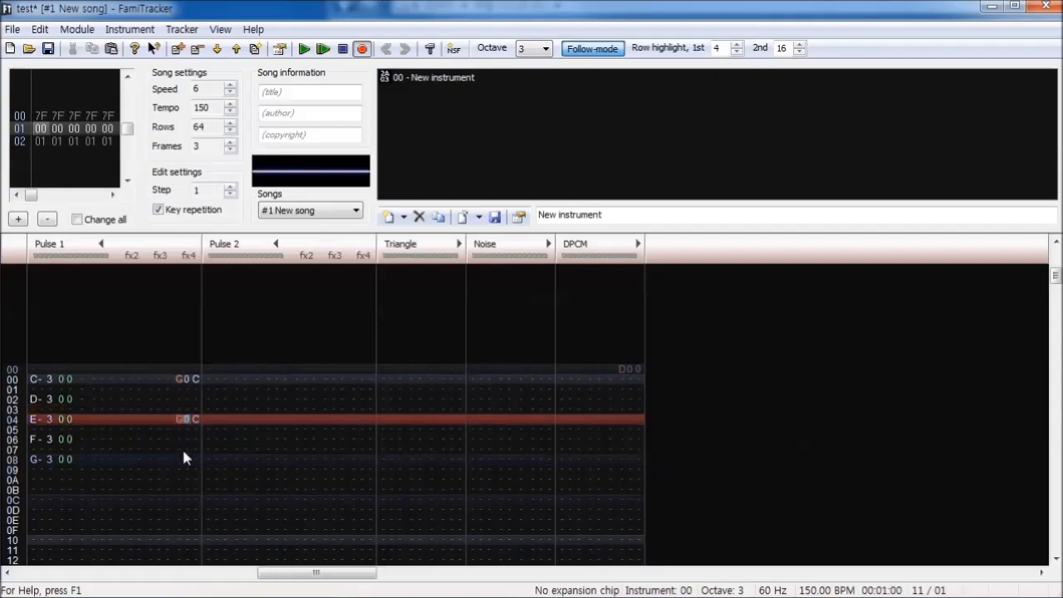
click(184, 459)
key(ctrl+v)
Save the module and play frame 01 with the G0C delays on rows 00, 04 and 08 of Pulse 1
key(ctrl+s)
click(306, 49)
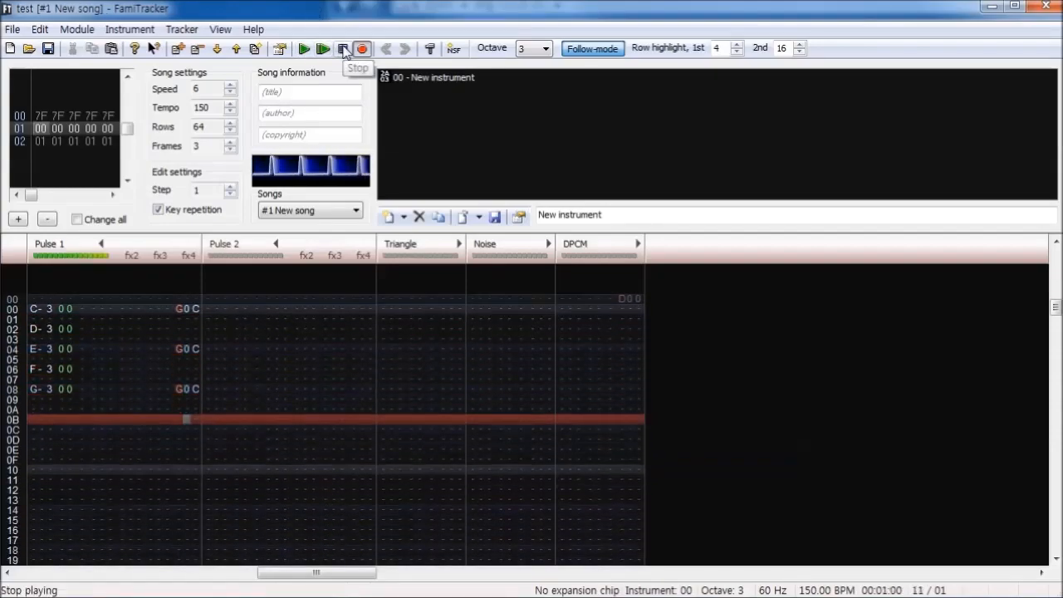
click(343, 49)
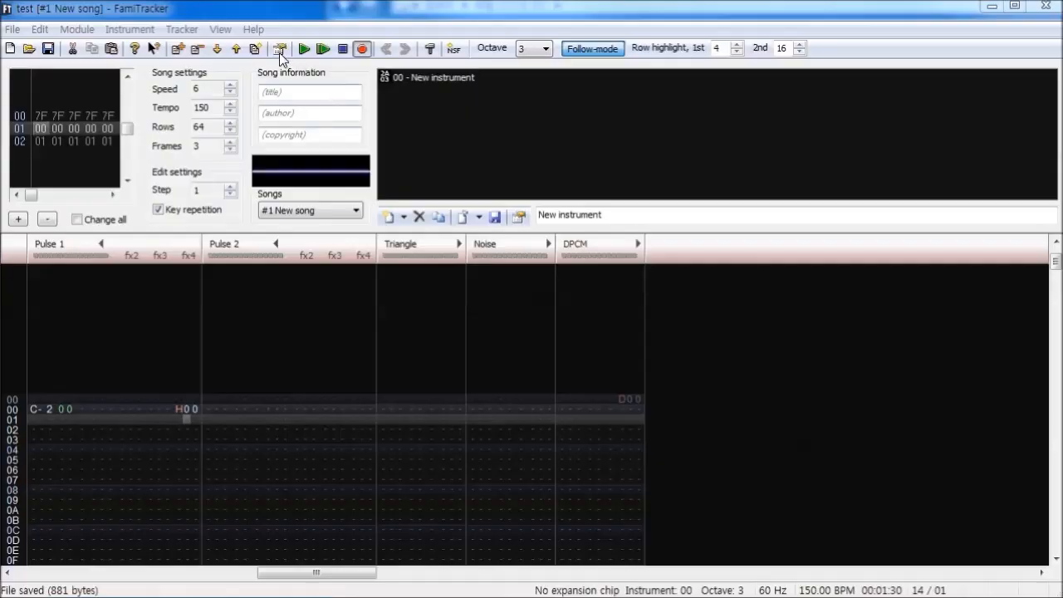
Play the C-2 note on Pulse 1 with sweep effect H00, and again with the effect set to H01
click(304, 49)
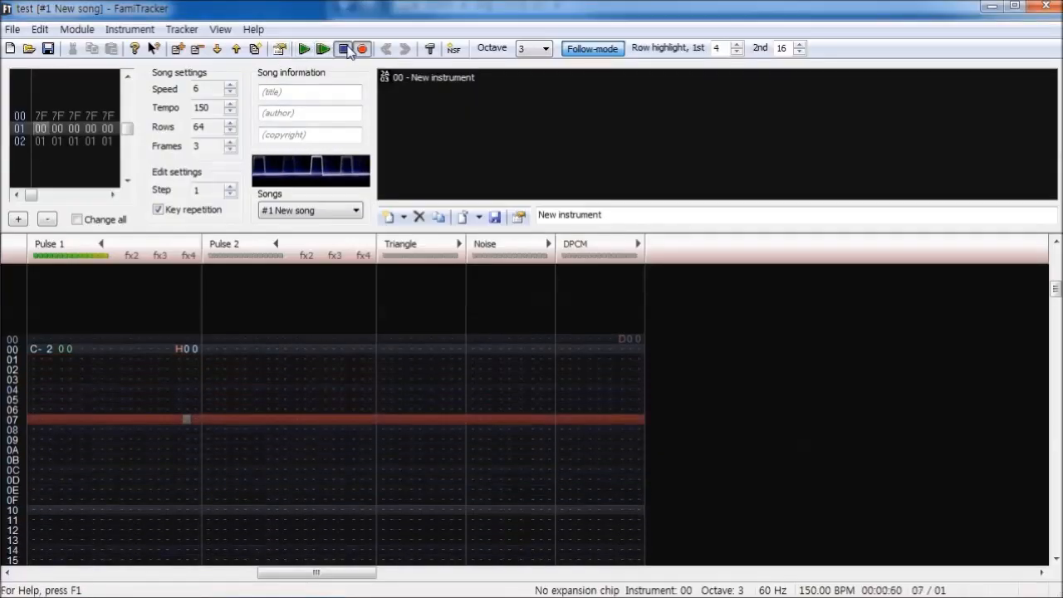
click(196, 350)
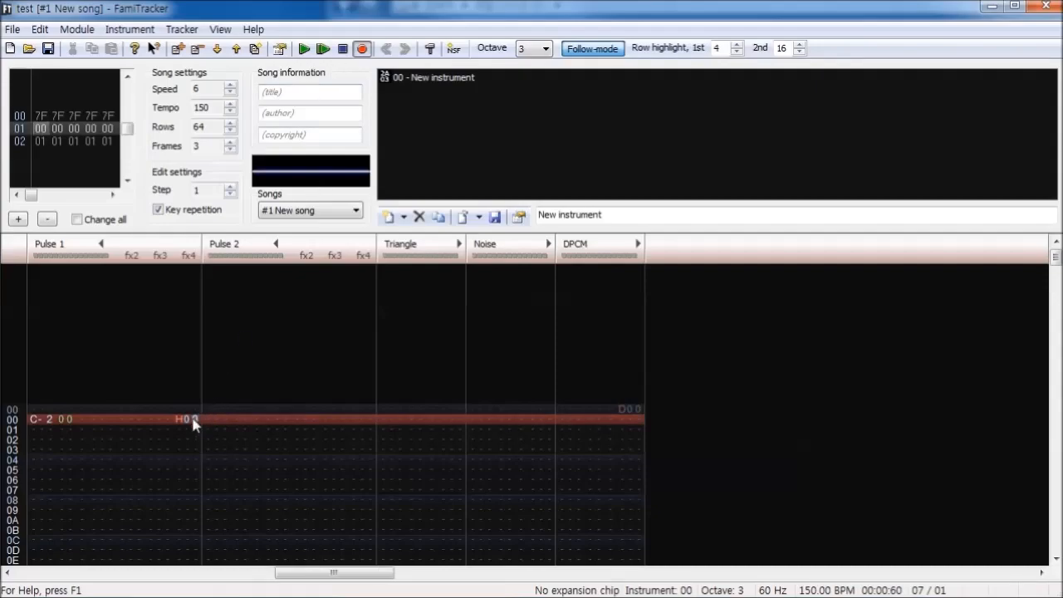
text(1)
click(304, 49)
click(343, 49)
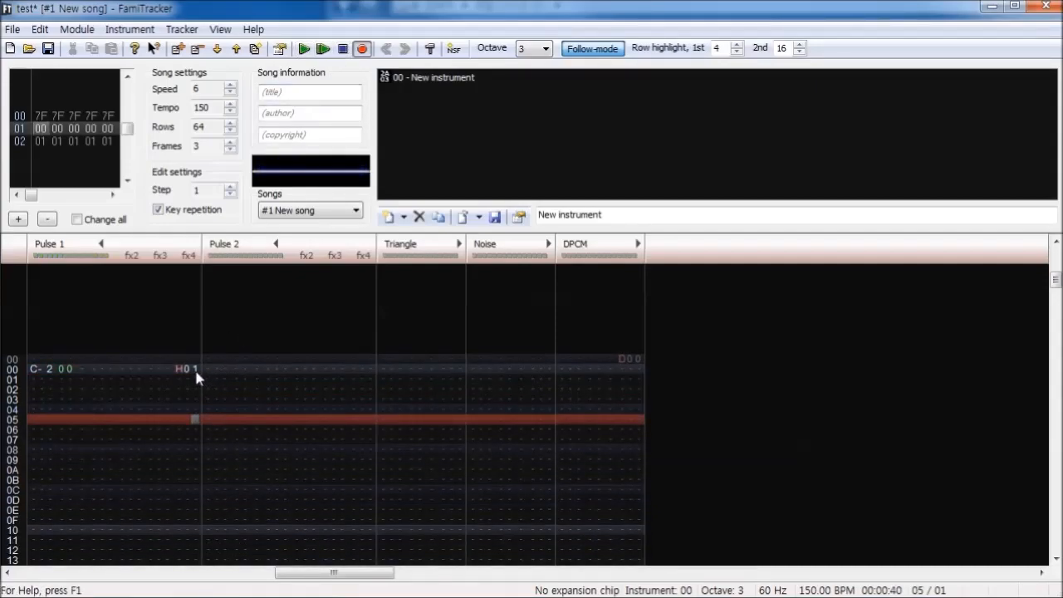
Set the sweep effect on row 00 of Pulse 1 to H0F and audition the note
click(197, 374)
text(f)
click(304, 49)
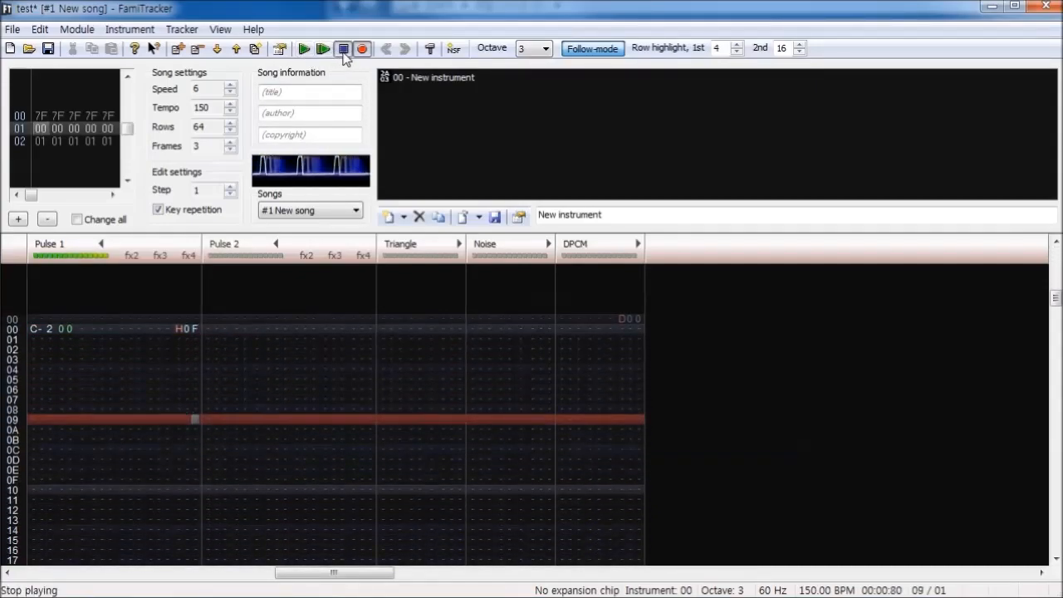
click(343, 49)
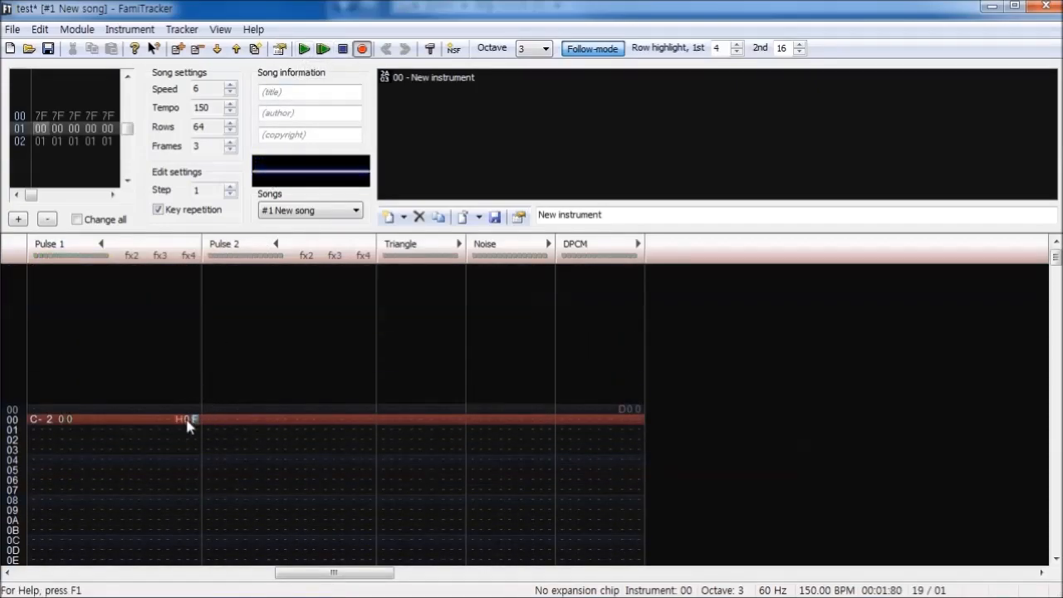
Set the sweep effect on row 00 of Pulse 1 to H02 and audition the note
text(2)
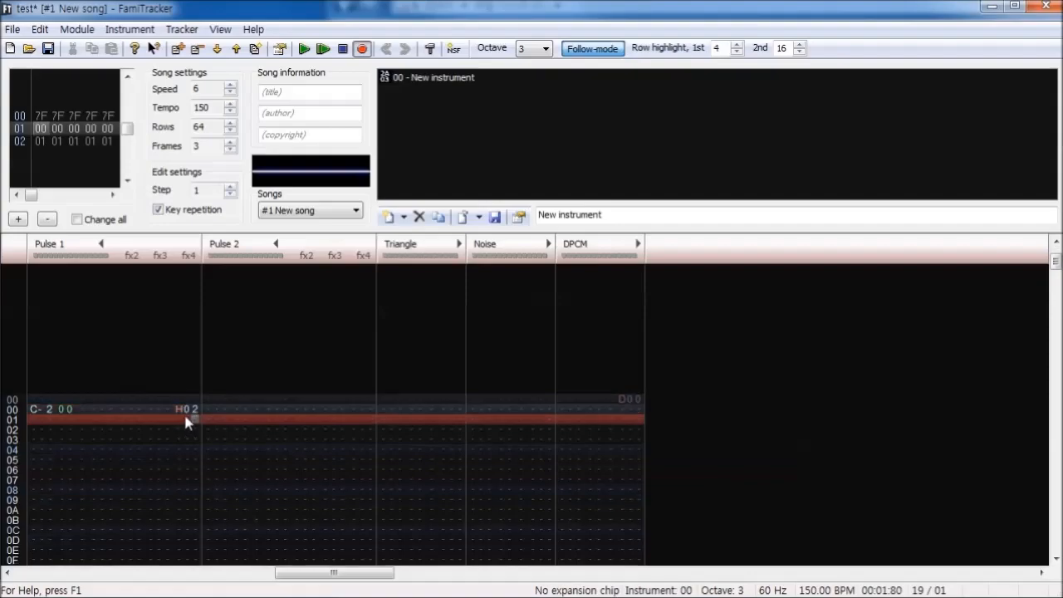
click(306, 49)
click(344, 50)
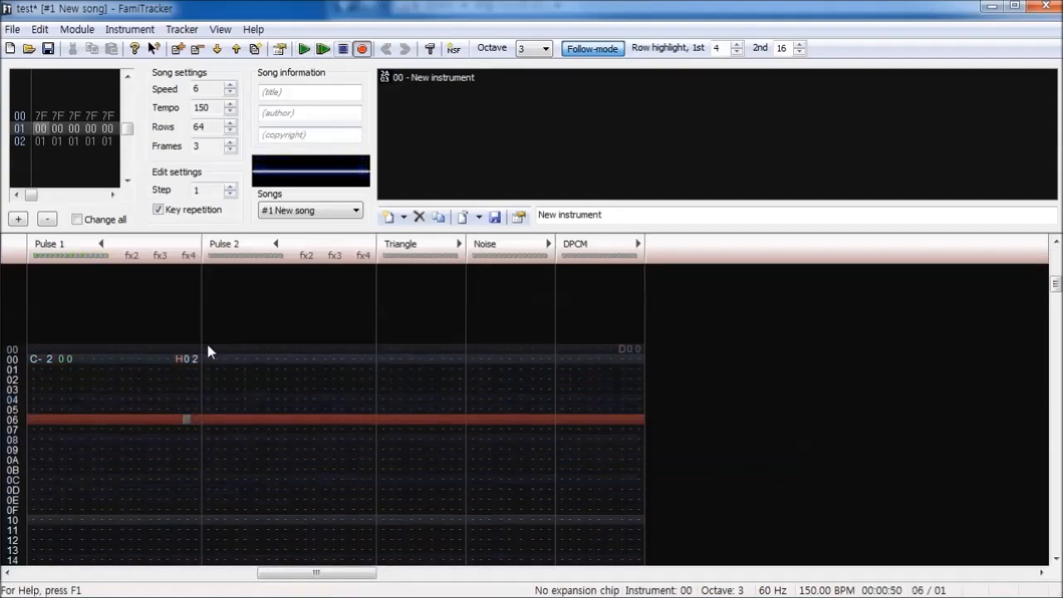
Set the sweep effect on row 00 of Pulse 1 to H32 and audition the note
click(190, 357)
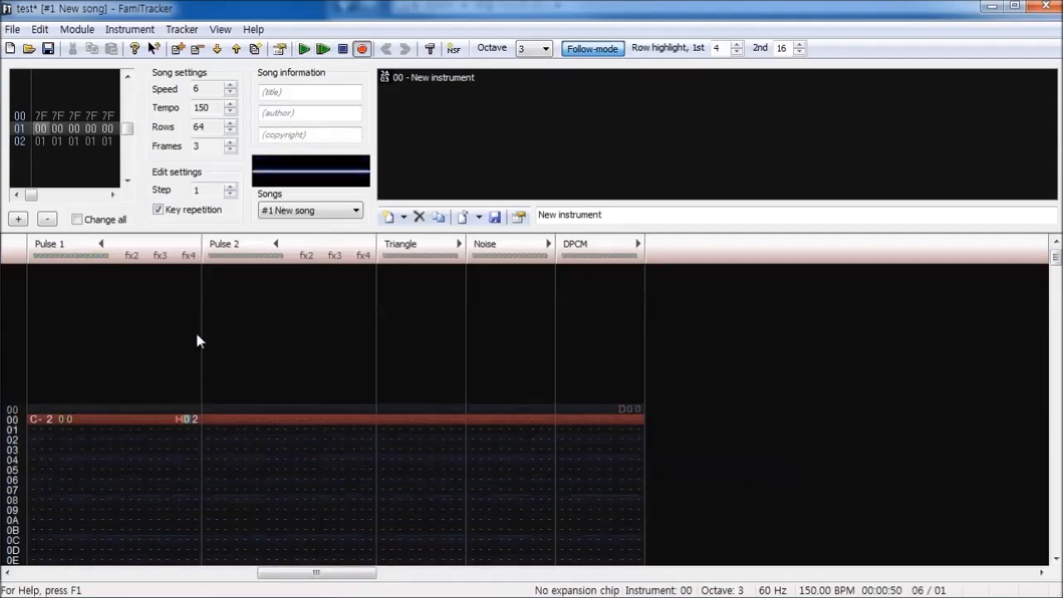
text(3)
click(306, 49)
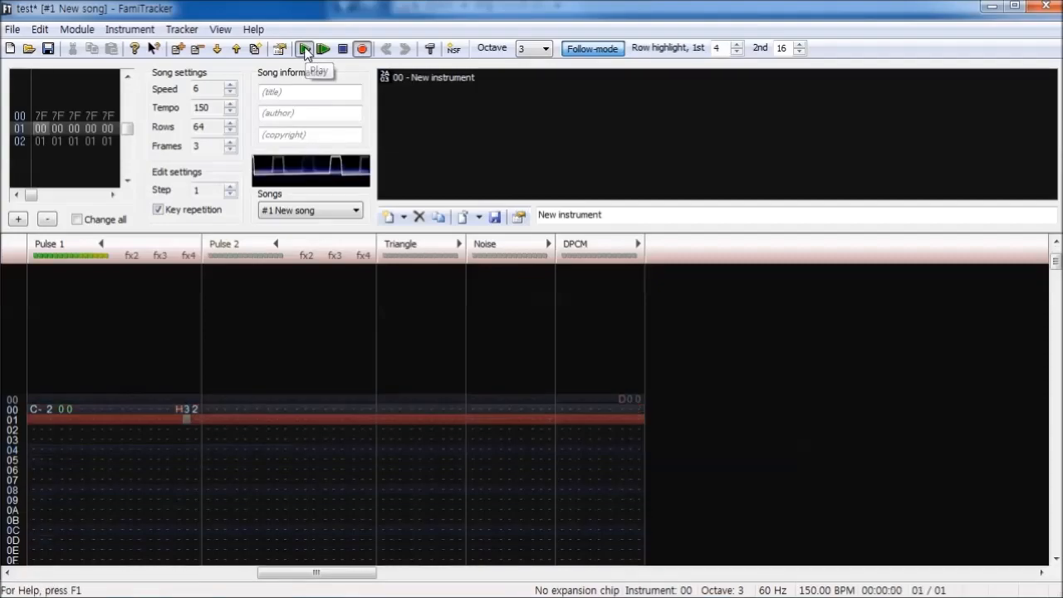
click(342, 49)
Set the sweep effect on row 00 of Pulse 1 to H62 and audition the note
click(190, 330)
text(6)
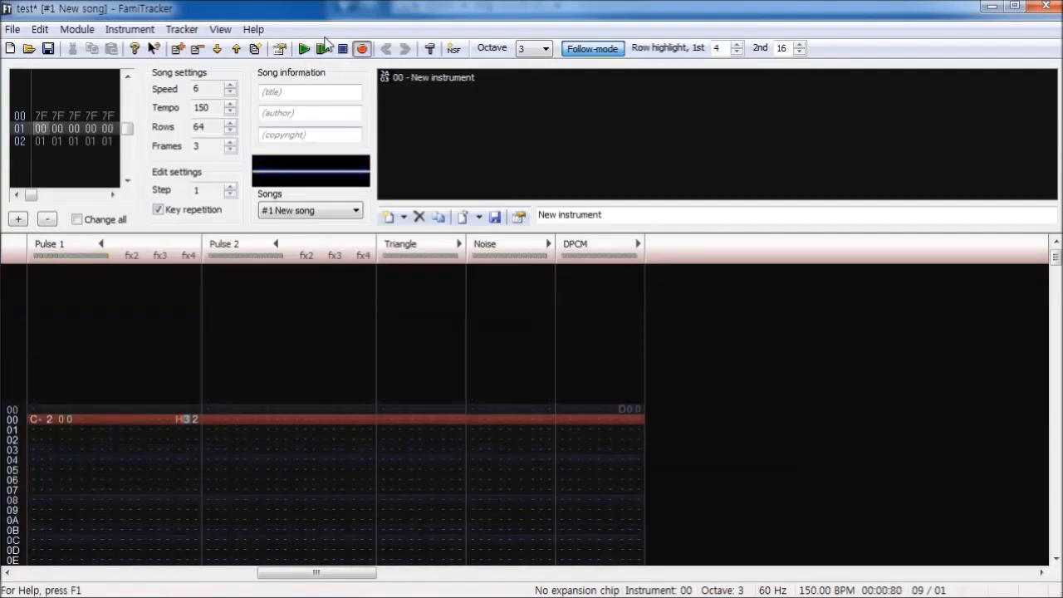
click(306, 49)
click(342, 49)
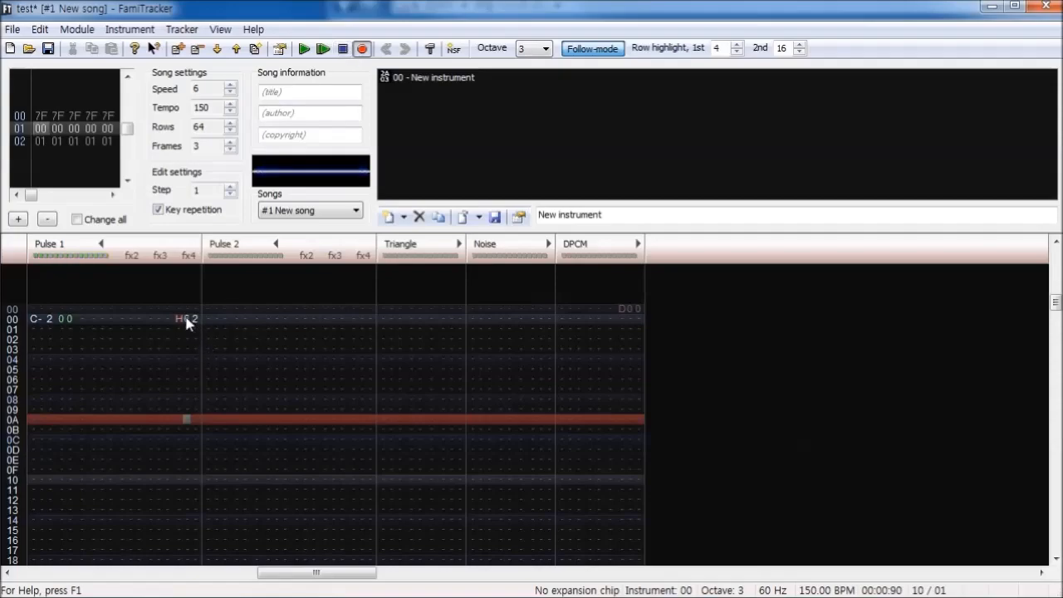
Set the sweep effect on row 00 of Pulse 1 to HF2 and audition the note
click(187, 323)
text(f)
click(306, 49)
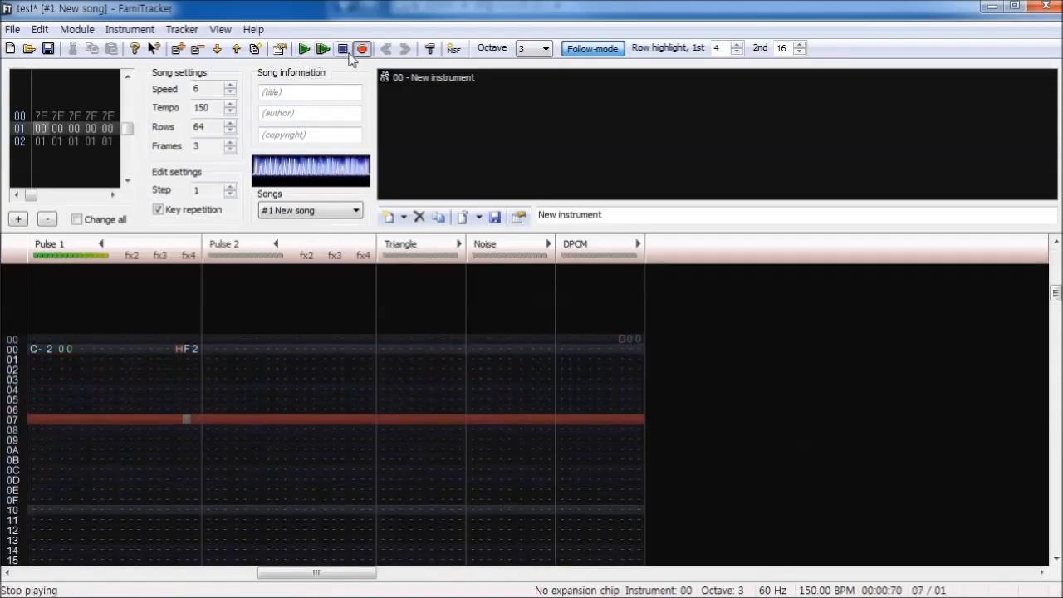
click(343, 49)
Set the sweep effect on row 00 of Pulse 1 to HF4 and audition the note
click(196, 289)
text(4)
click(306, 49)
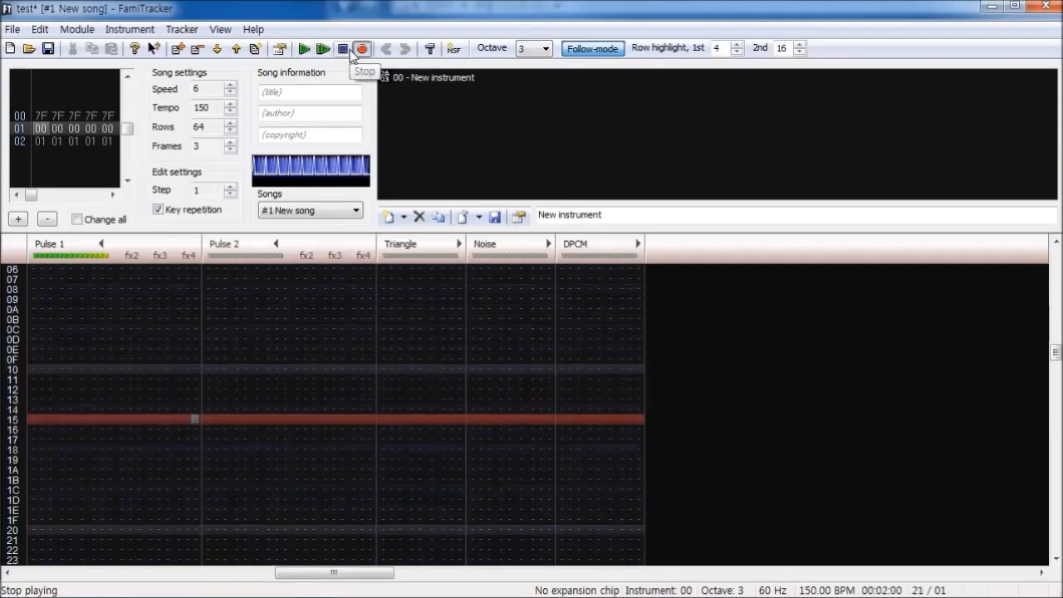
click(347, 52)
Set the sweep effect on row 00 of Pulse 1 to HF6 and audition the note
click(307, 50)
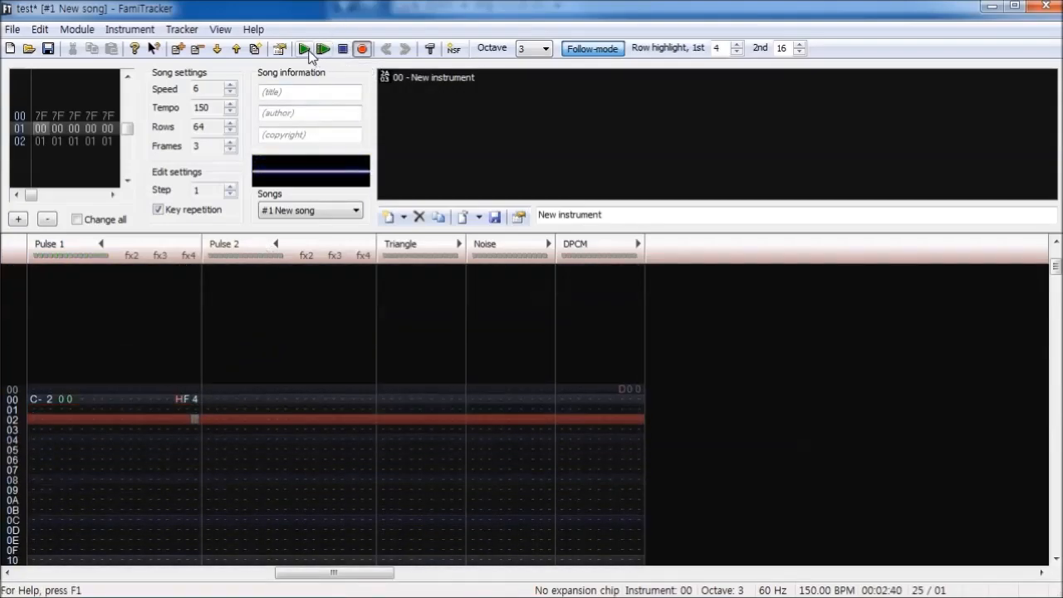
key(Up)
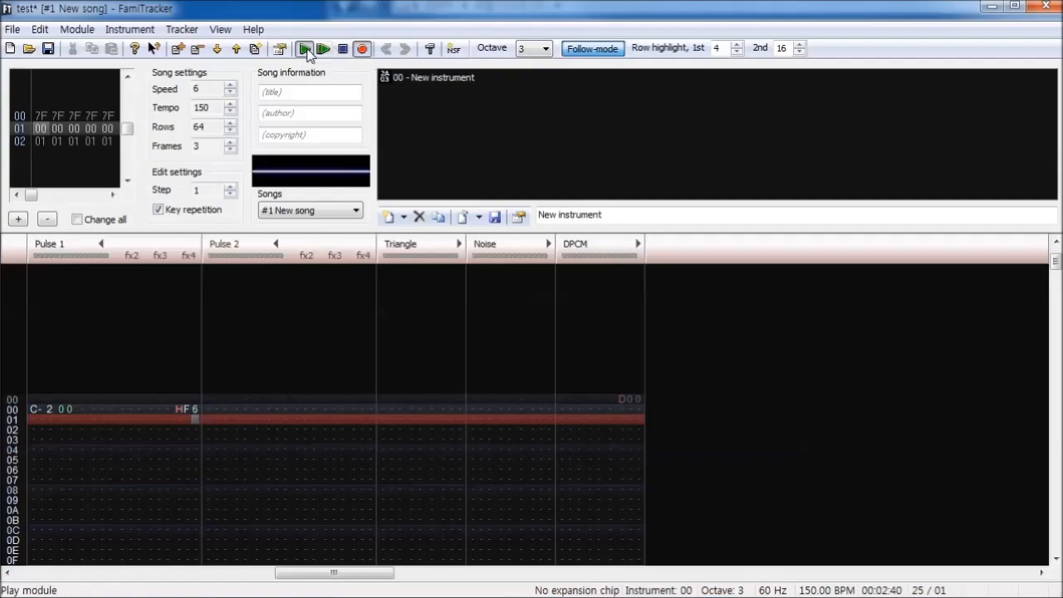
click(306, 48)
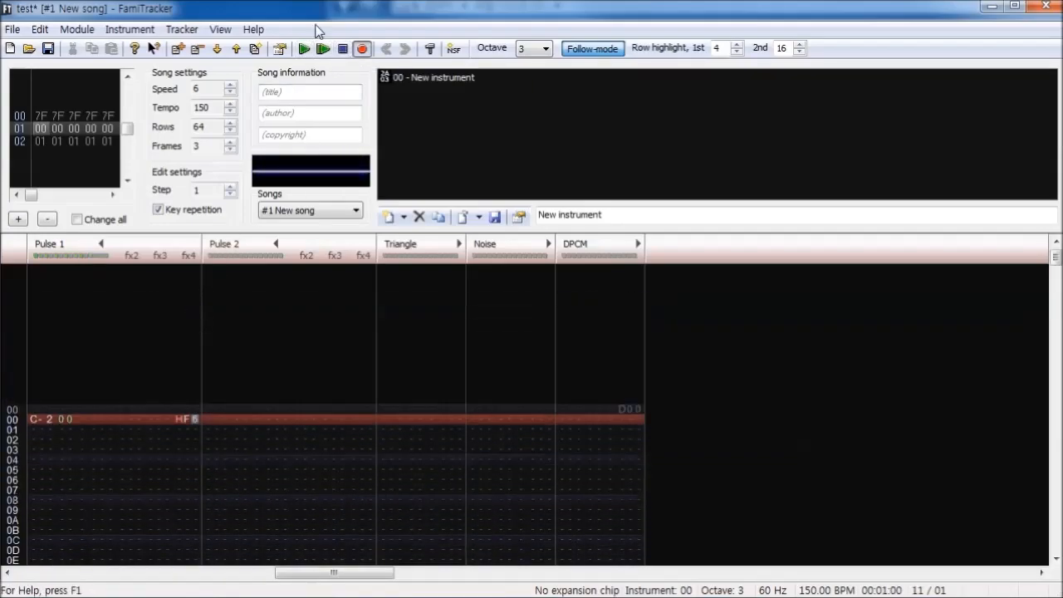
click(344, 49)
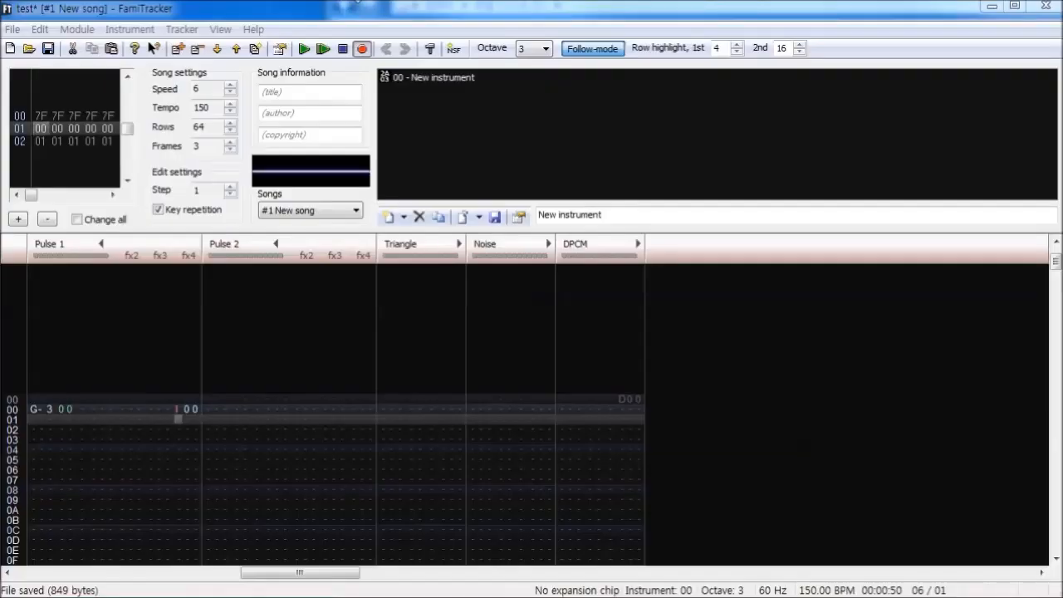
Audition the row 00 note on Pulse 1 with sweep effect I00, and raise the note to G-5
click(328, 48)
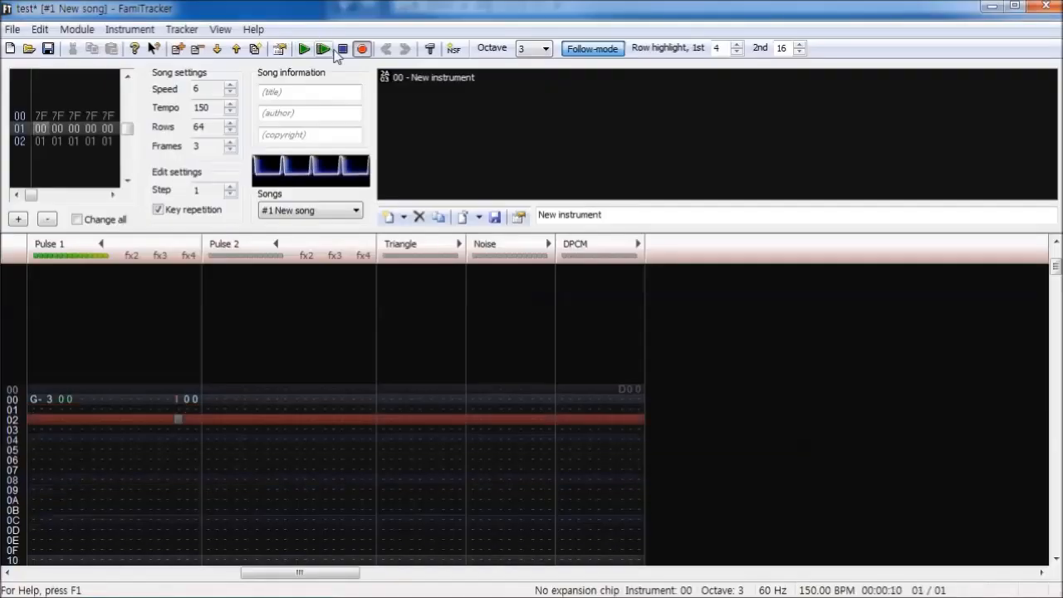
click(196, 370)
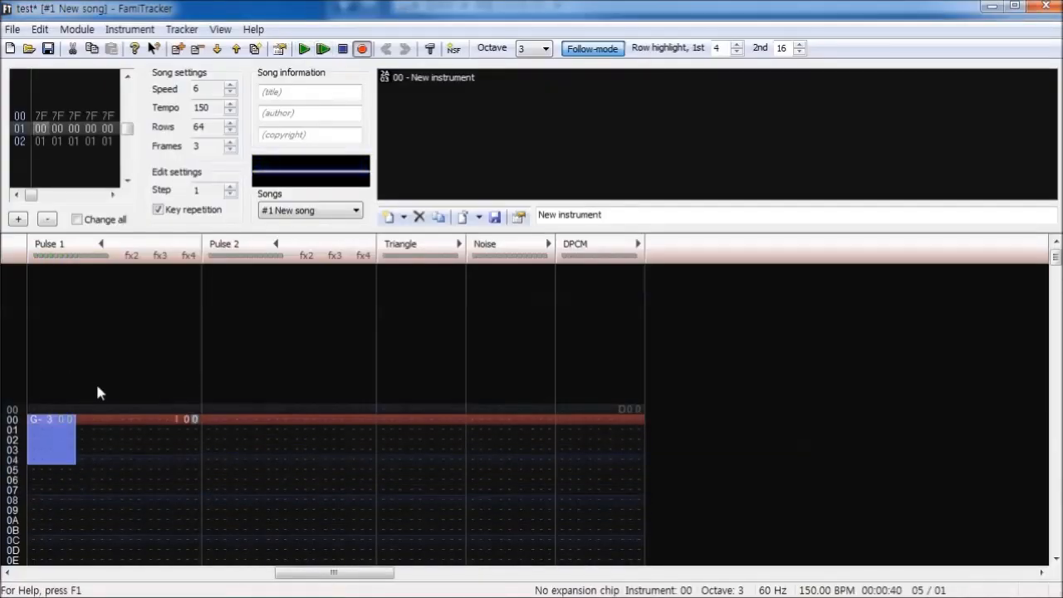
click(303, 52)
click(342, 50)
Set the sweep effect on row 00 of Pulse 1 to I05 and audition the G-5 note
click(196, 380)
text(5)
click(305, 49)
click(342, 48)
Set the sweep effect on row 00 of Pulse 1 to IF5 and audition the G-5 note
click(186, 347)
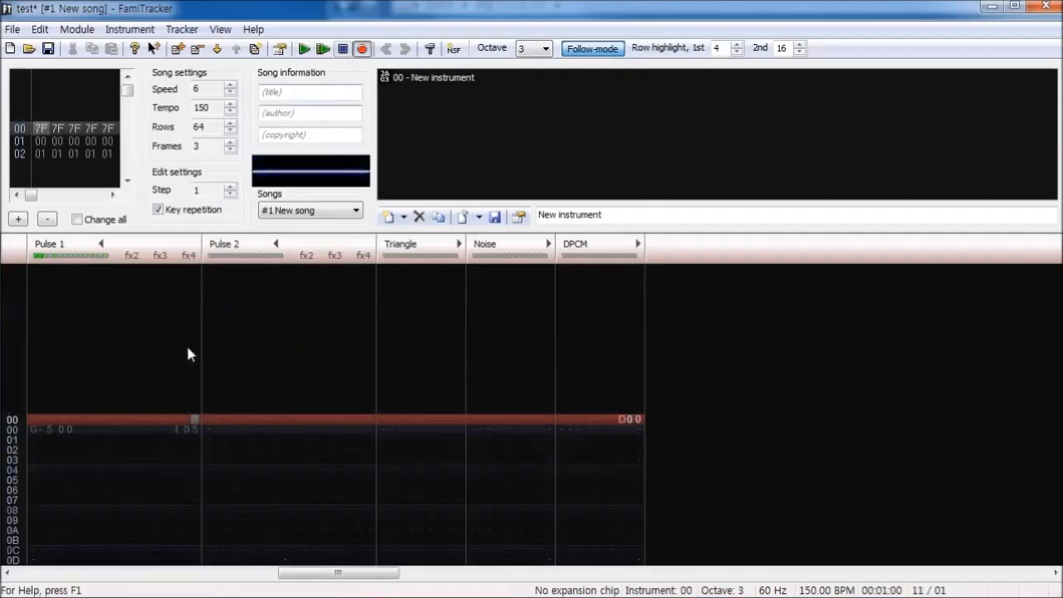
click(305, 49)
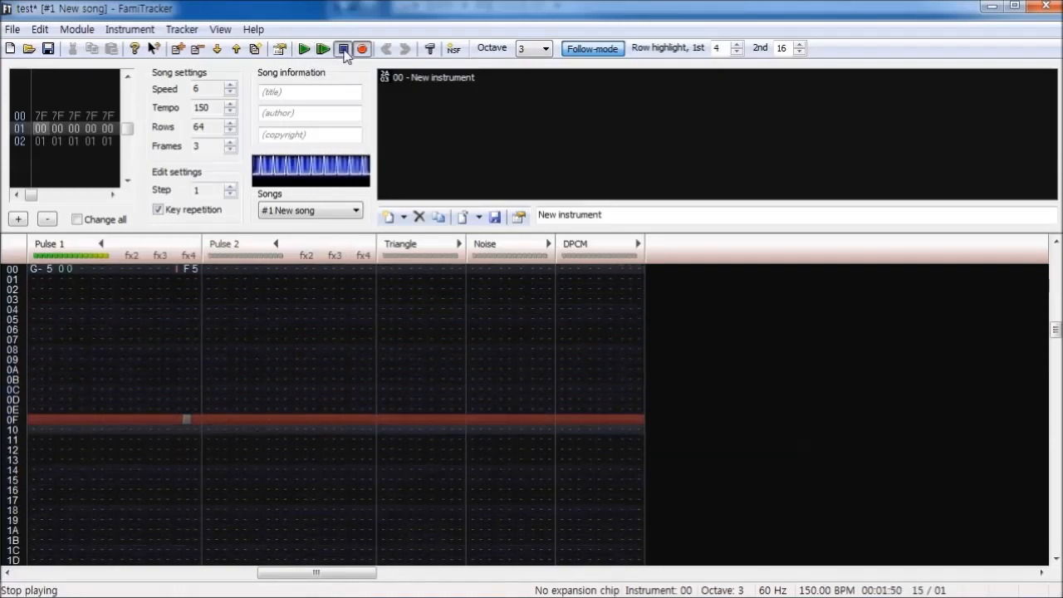
click(343, 50)
Set the sweep effect on row 00 of Pulse 1 to IF2 and IF1 in turn, auditioning the G-5 note with each
click(197, 331)
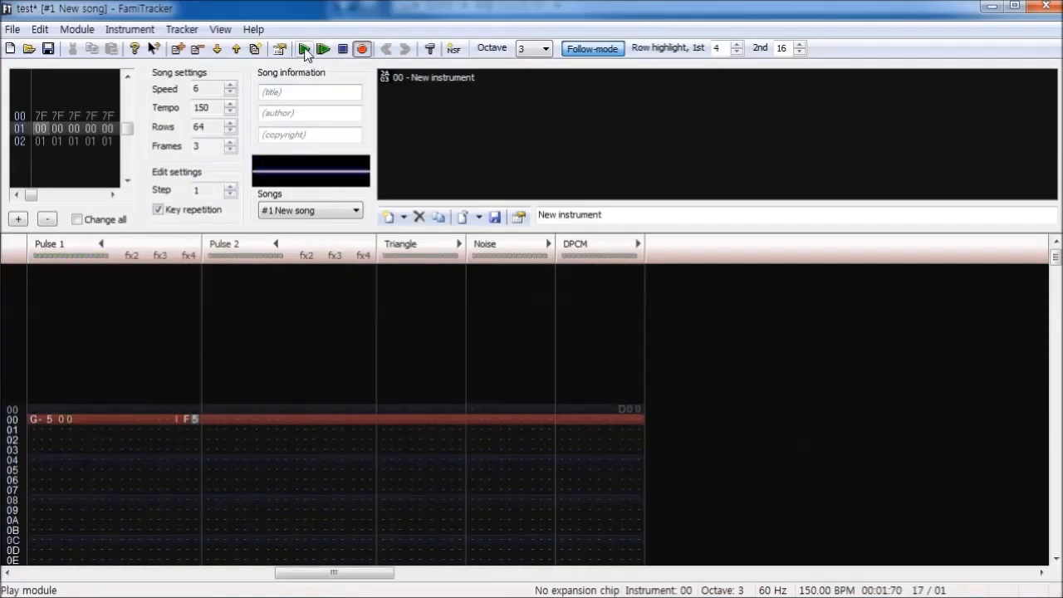
text(2)
click(305, 50)
click(343, 50)
text(1)
click(305, 50)
click(343, 50)
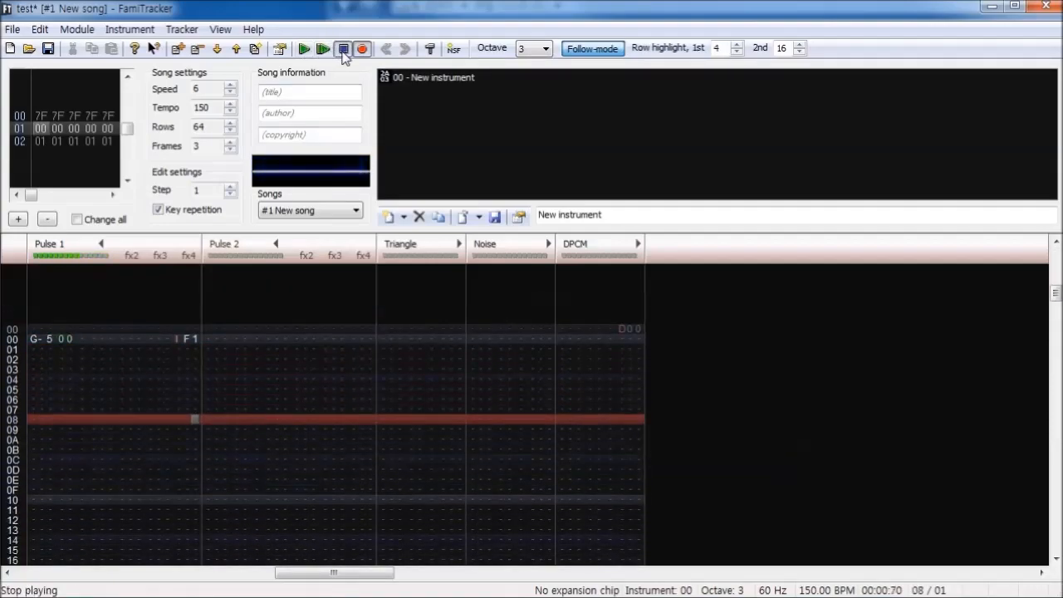
Set the sweep effect on row 00 of Pulse 1 to I61 and audition the G-5 note
click(190, 339)
click(307, 51)
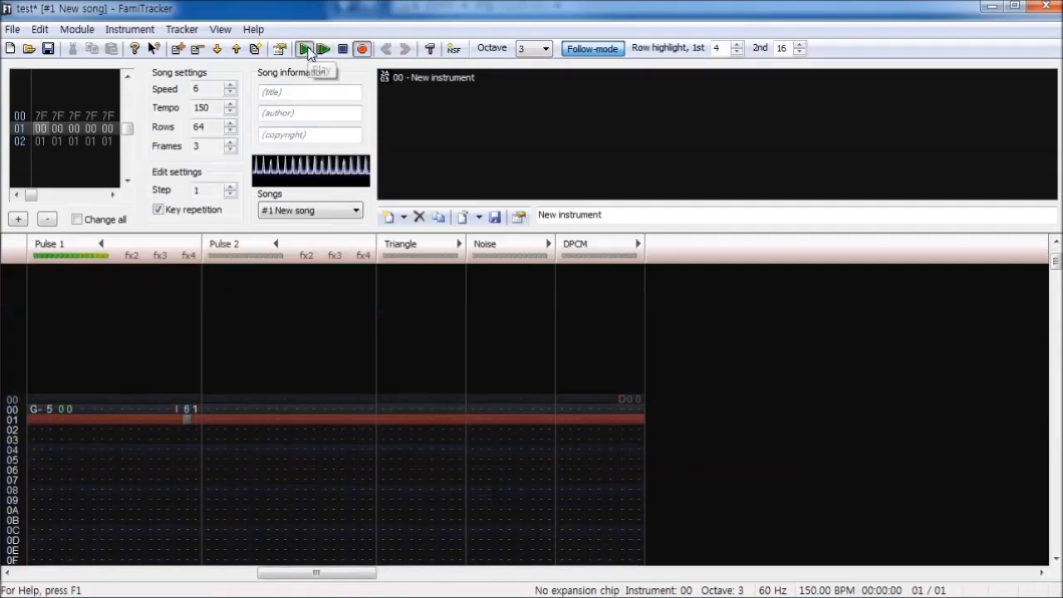
Set the sweep effect on row 00 of Pulse 1 to I31 and audition the G-5 note
click(190, 337)
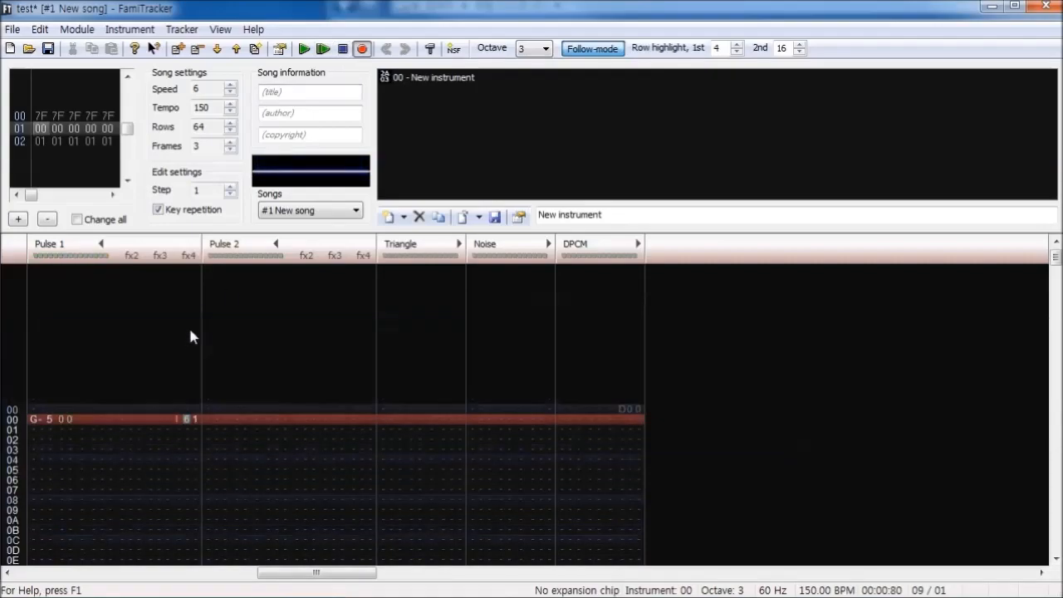
text(3)
click(305, 50)
click(343, 50)
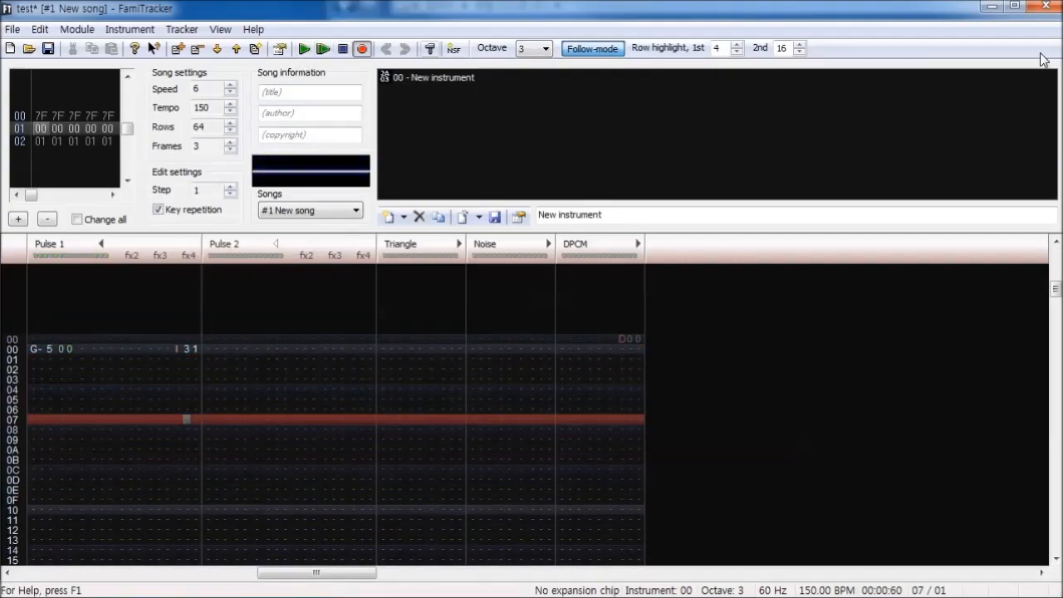
Save the module and play the G-5 note on Pulse 1 with the fine pitch effect P80
key(ctrl+s)
click(305, 49)
click(343, 48)
Set the fine pitch effect on row 00 of Pulse 1 to P7D and audition the note
click(191, 361)
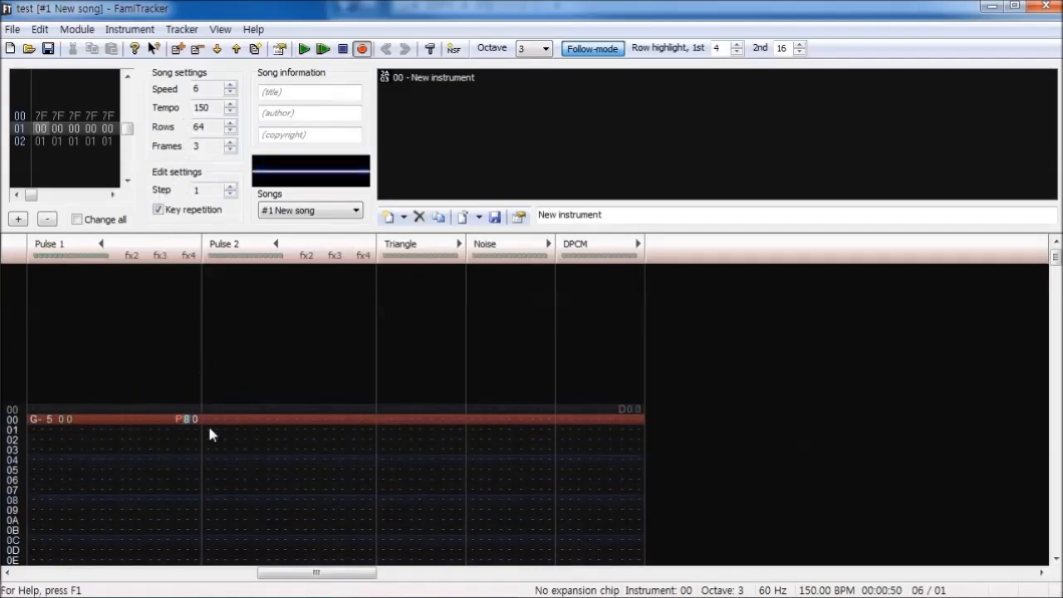
text(7D)
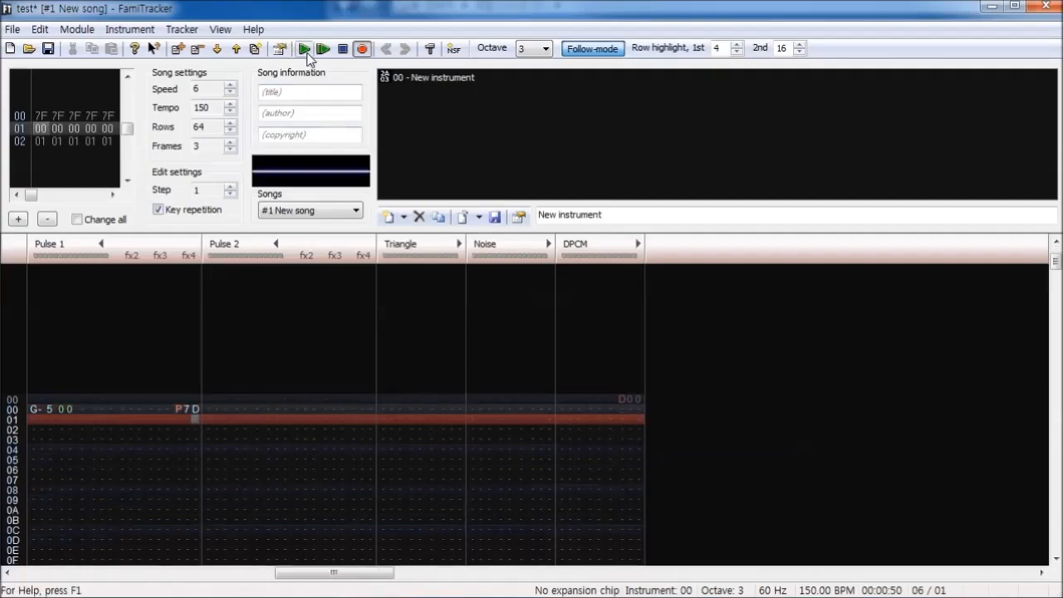
click(305, 50)
click(343, 49)
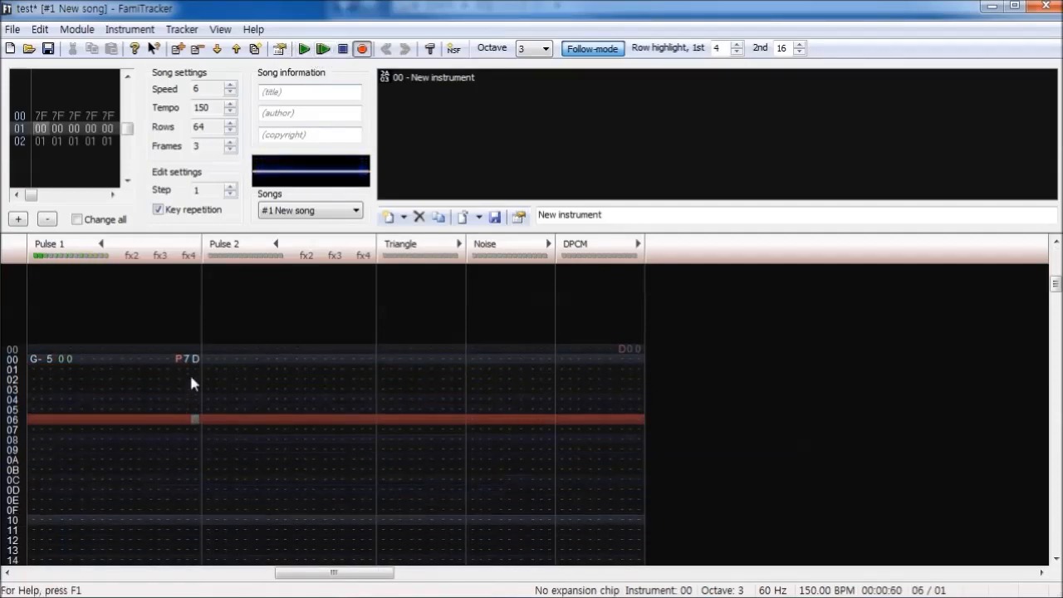
Set the fine pitch effect on row 00 of Pulse 1 to P7A and audition the note
text(A)
click(305, 50)
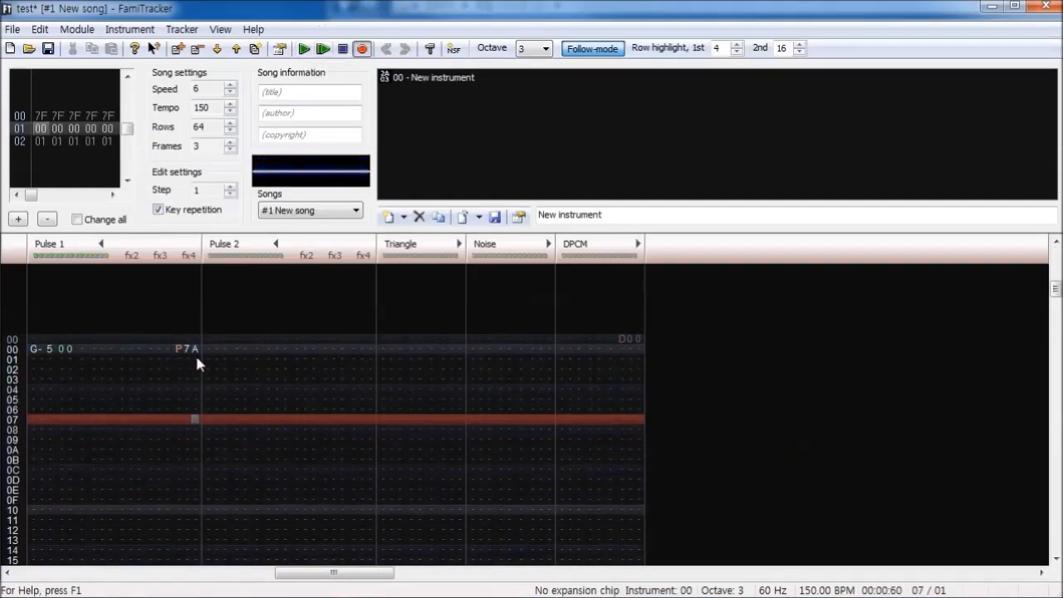
drag(197, 358, 11, 344)
Set the first digit of the fine pitch effect on row 00 of Pulse 1 to 6 and audition the note
click(187, 349)
text(6)
click(305, 49)
click(340, 50)
Set the fine pitch effect on row 00 of Pulse 1 to P80 and audition the note
click(187, 365)
text(8)
click(305, 50)
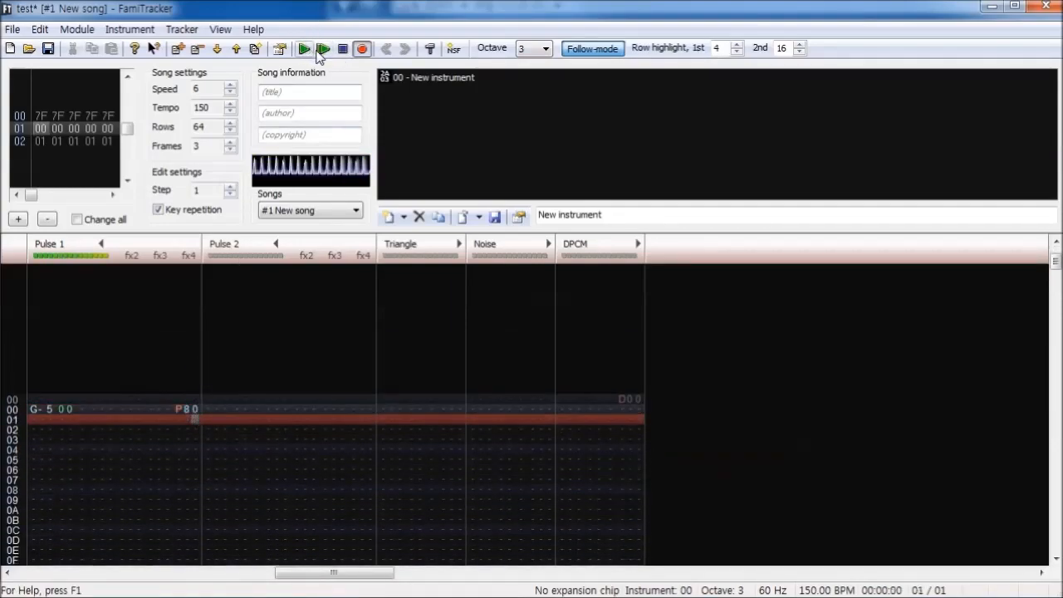
click(341, 50)
Copy the G-5 note with its P80 effect from row 00 of Pulse 1 to row 00 of Pulse 2
drag(196, 451, 31, 380)
key(ctrl+c)
click(214, 380)
key(ctrl+v)
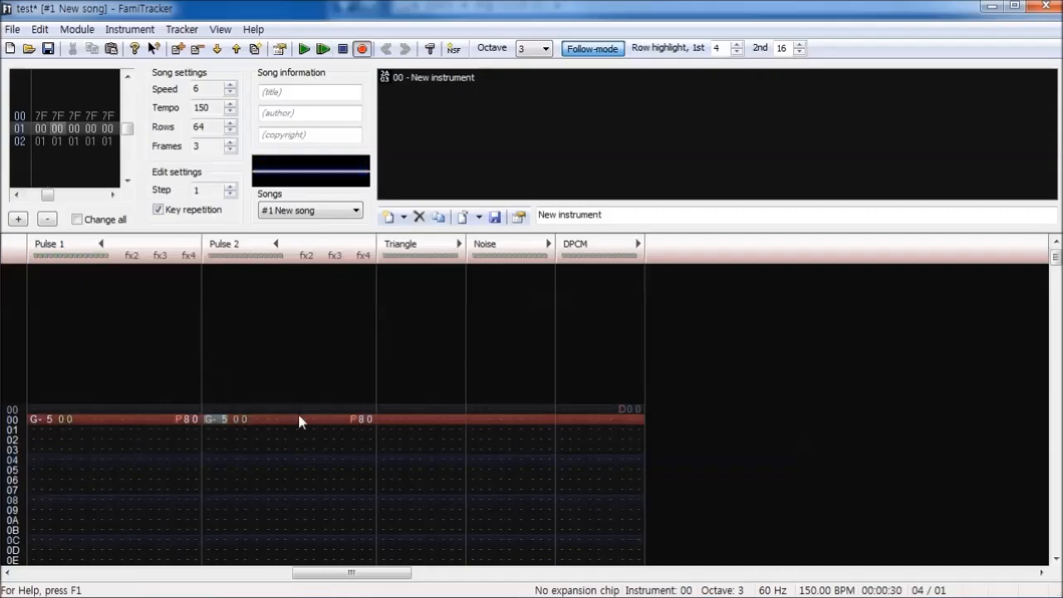
Set the fine pitch effect on row 00 of Pulse 2 to P7D and play both pulse channels together
click(363, 420)
text(7d)
click(304, 50)
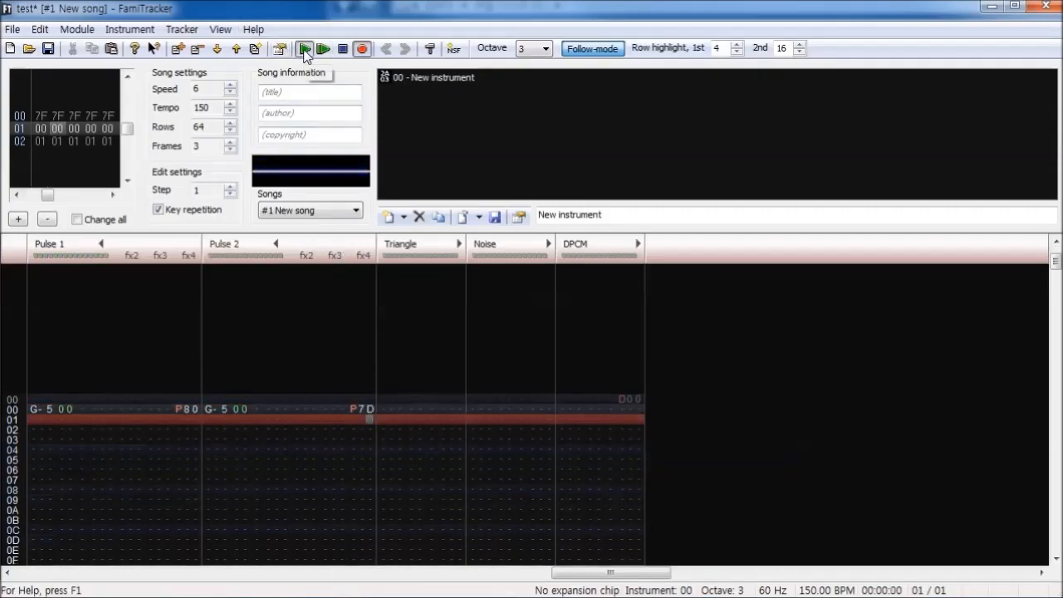
click(362, 357)
Set the fine pitch effect on row 00 of Pulse 2 to P82, play both pulse channels together and save the module
click(363, 411)
text(8)
click(371, 411)
text(2)
click(304, 50)
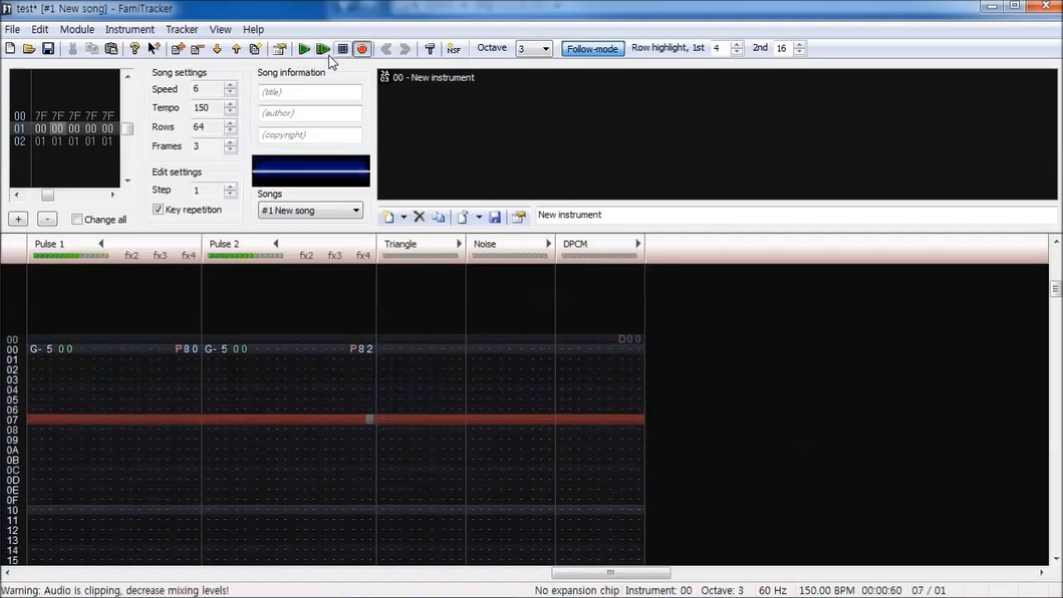
click(343, 50)
key(ctrl+s)
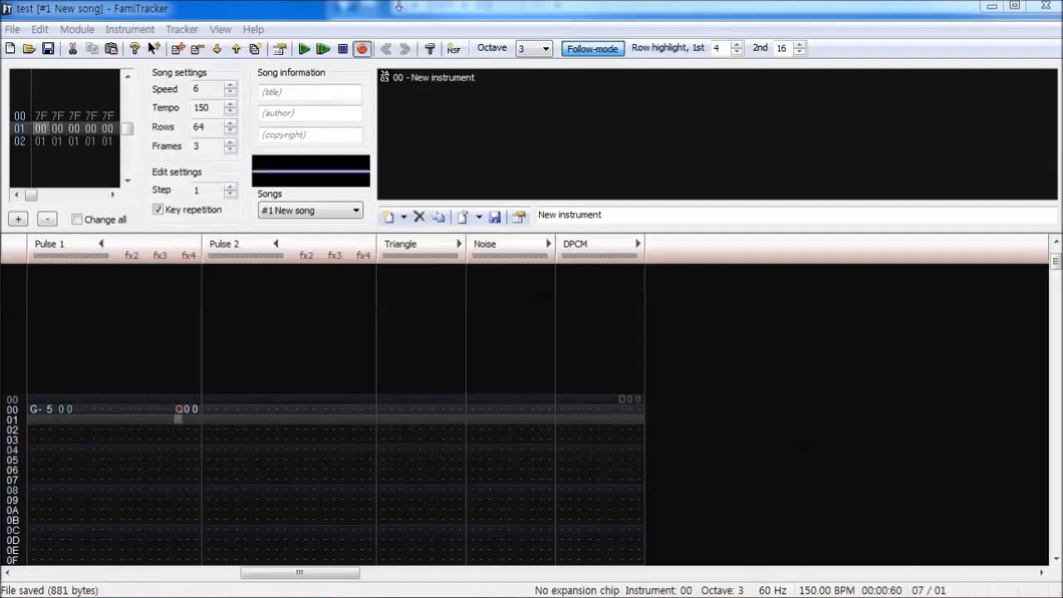
Play the G-5 note on Pulse 1 with Q00, set its row 00 slide-up effect to Q03 and play it again
click(305, 50)
click(344, 51)
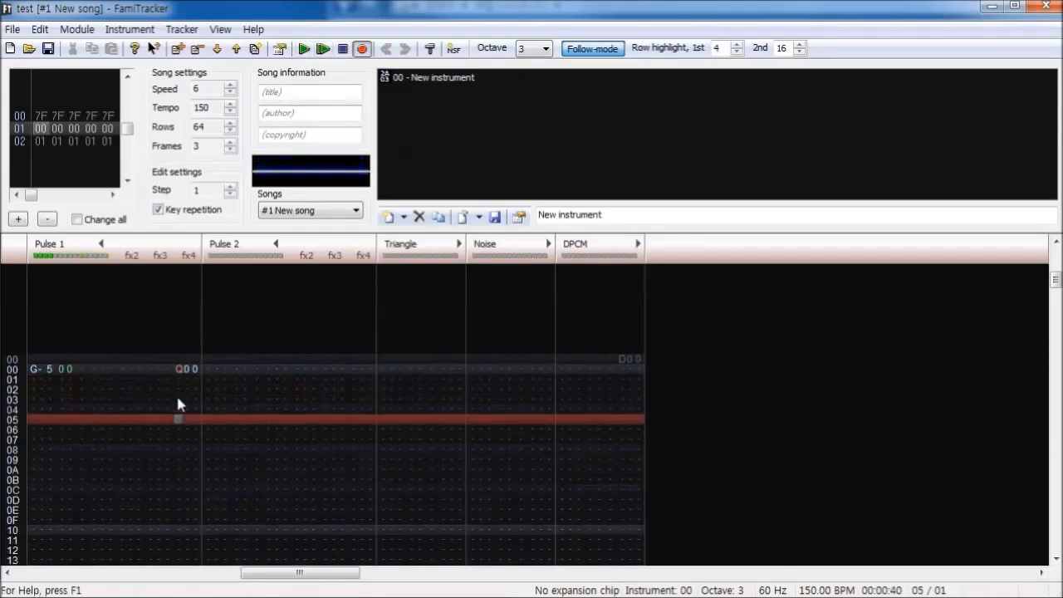
click(195, 370)
text(3)
click(305, 50)
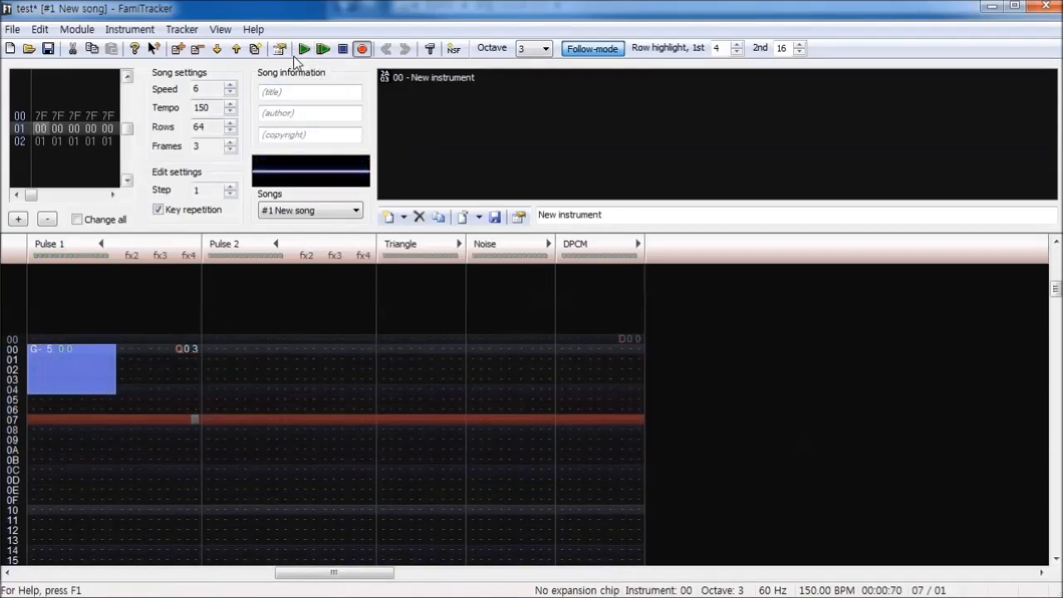
Transpose the row 00 note on Pulse 1 down two octaves to G-3 and play it with Q03
click(306, 50)
click(345, 50)
scroll(347, 52, up, 1)
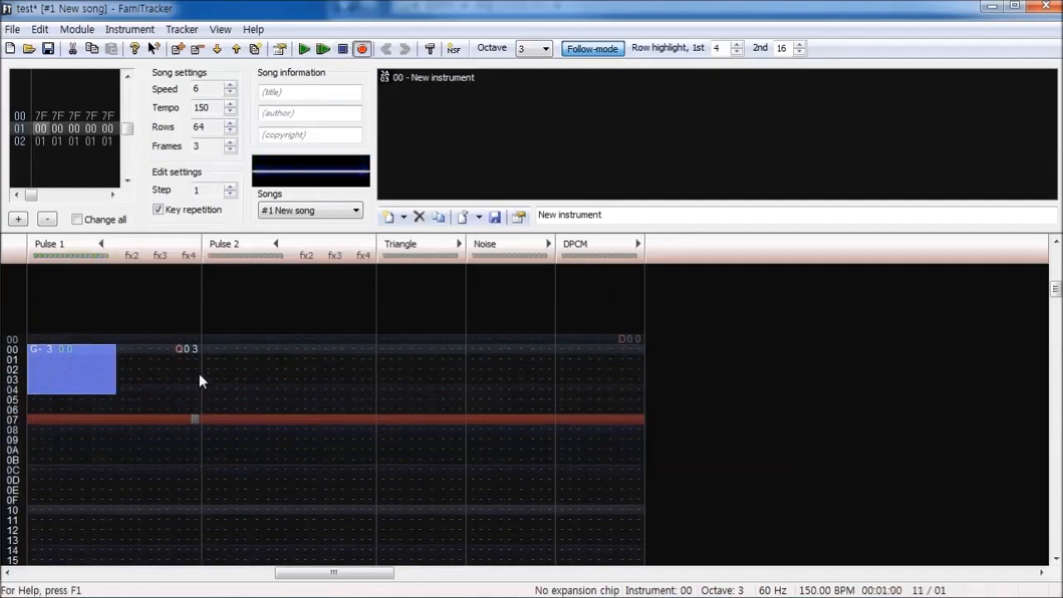
Try other speed digits for the slide-up effect on row 00 of Pulse 1, ending with QF3, and play each one
click(187, 349)
click(306, 49)
click(343, 50)
click(188, 357)
click(305, 50)
click(342, 50)
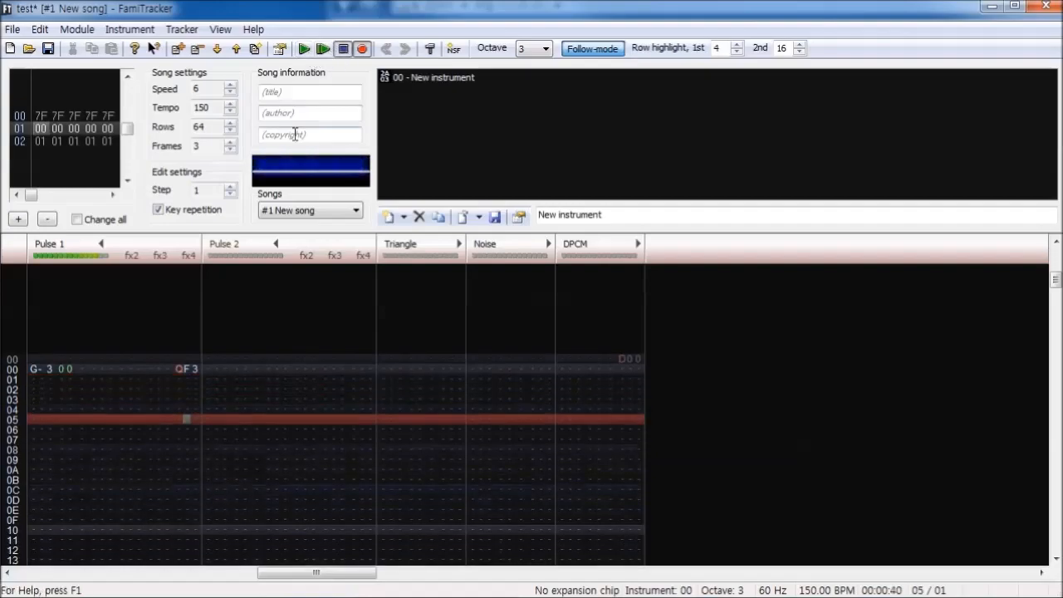
Set the slide-up effect on row 00 of Pulse 1 to Q07 and play the G-3 note
click(185, 378)
click(195, 409)
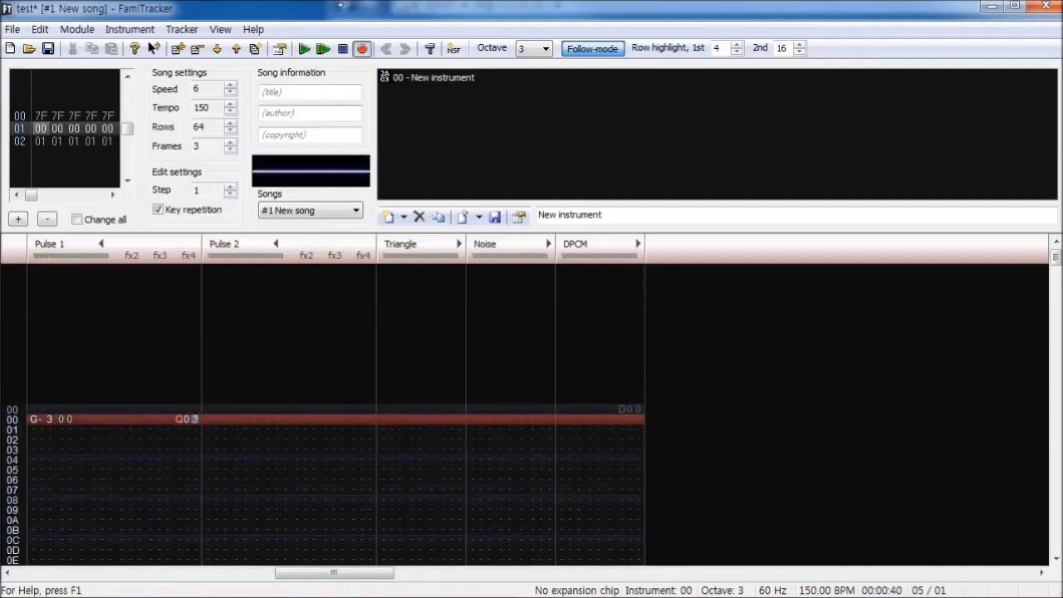
text(7)
click(305, 49)
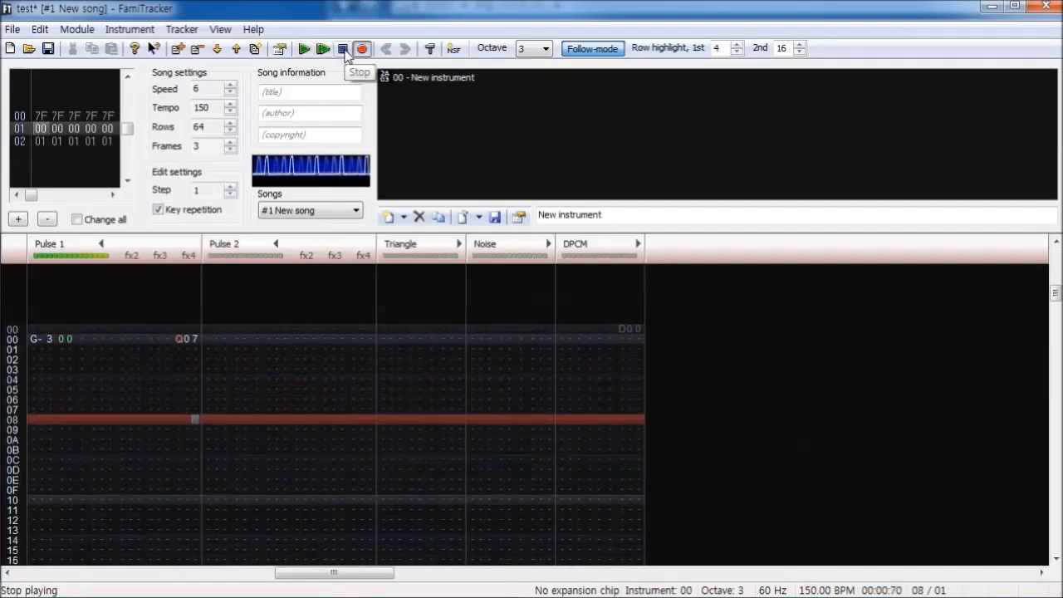
click(188, 409)
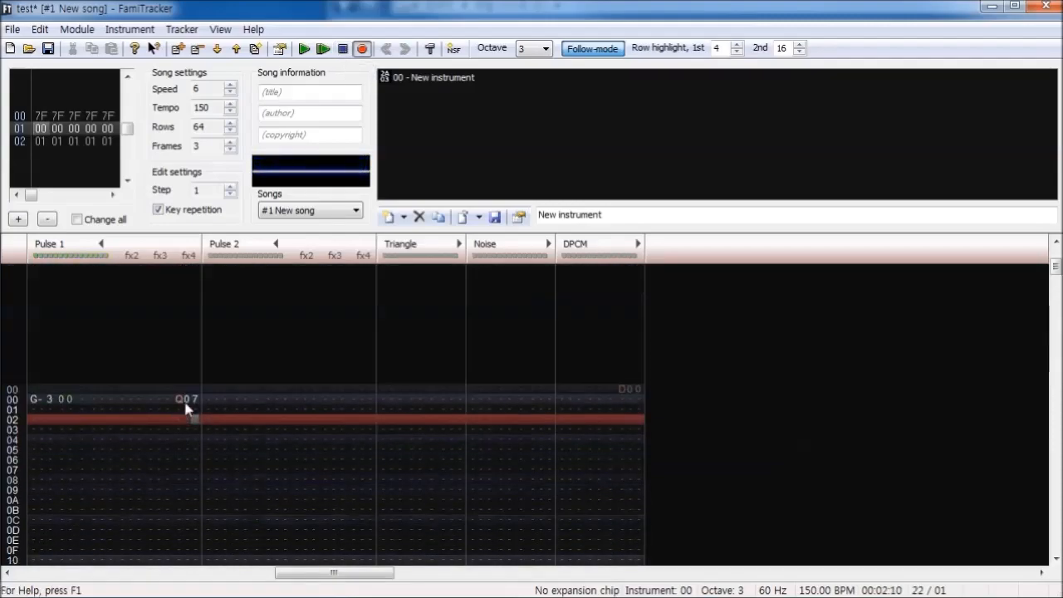
Set the speed digit of the Q effect on row 00 of Pulse 1 to F and play the note
click(195, 400)
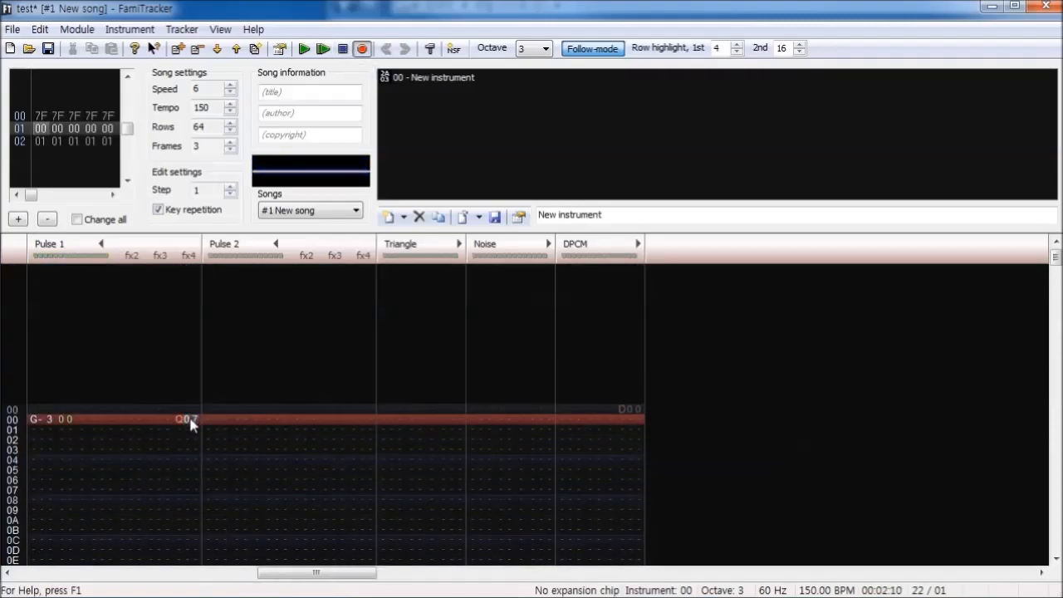
text(f)
click(306, 52)
click(342, 51)
Set the speed digit of the row 00 slide-up effect to 0, giving Q07, and play the G-3 note
click(187, 370)
text(0)
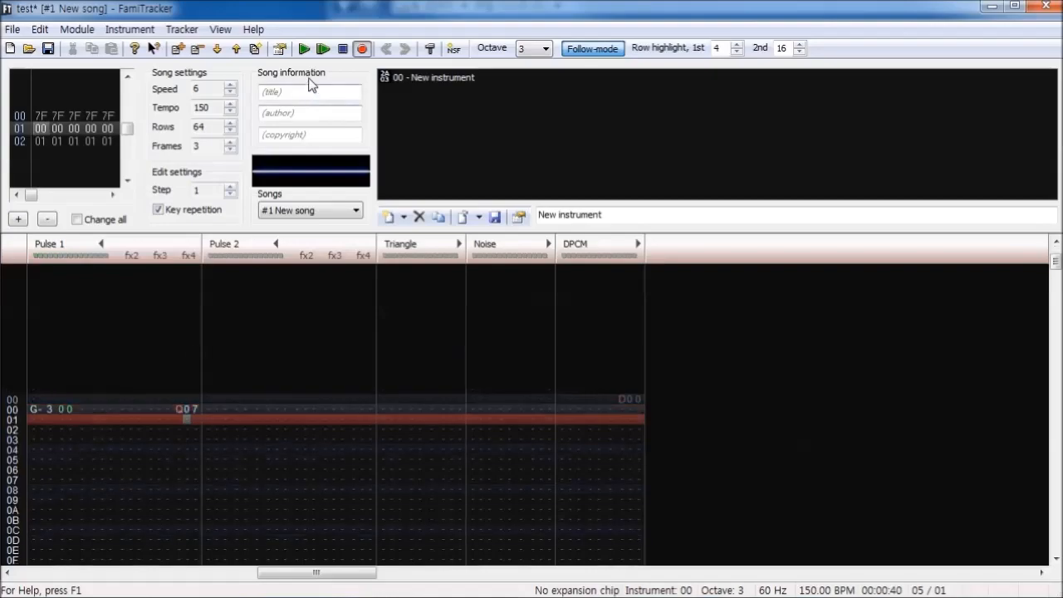
click(305, 50)
click(341, 50)
Transpose the row 00 note on Pulse 1 up two octaves to G-5 and play it with Q07
drag(80, 440, 38, 360)
key(ctrl+F4)
key(ctrl+F4)
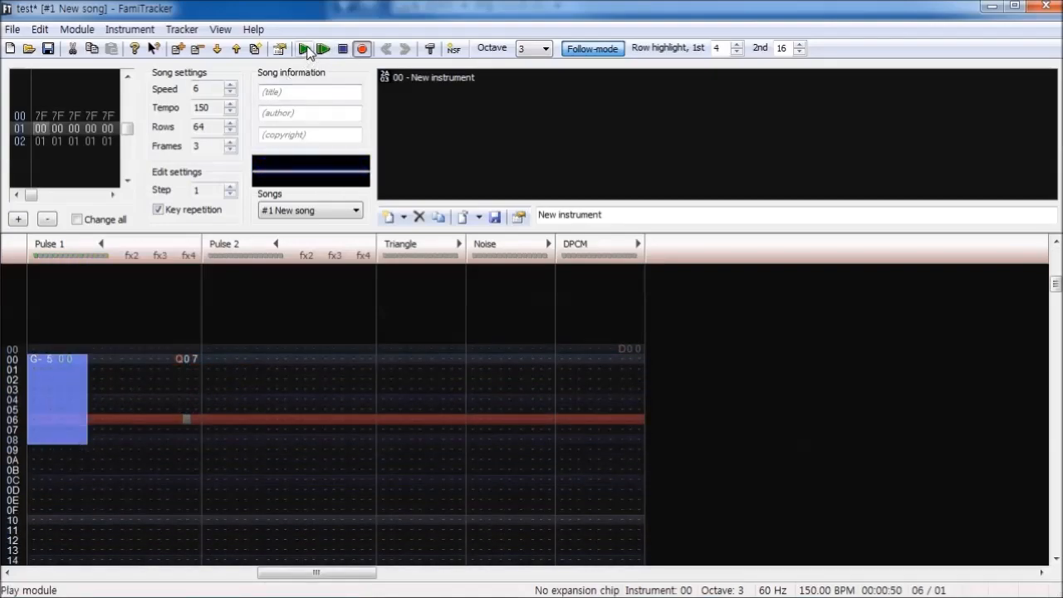
click(305, 50)
click(342, 50)
Replace the row 00 effect on Pulse 1 with the slide-down effect R00 and play the G-5 note
click(188, 368)
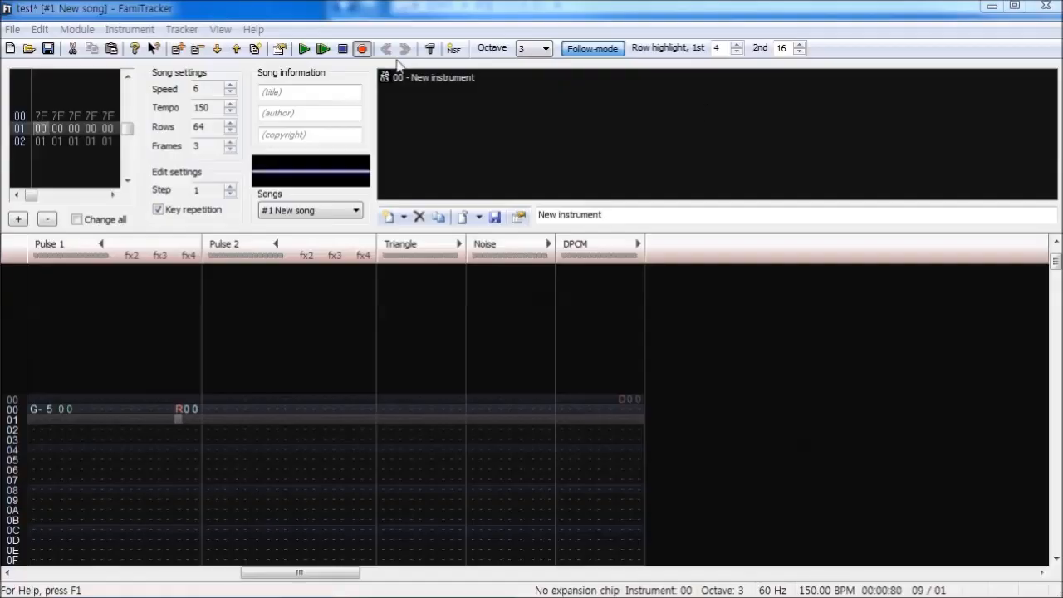
click(305, 51)
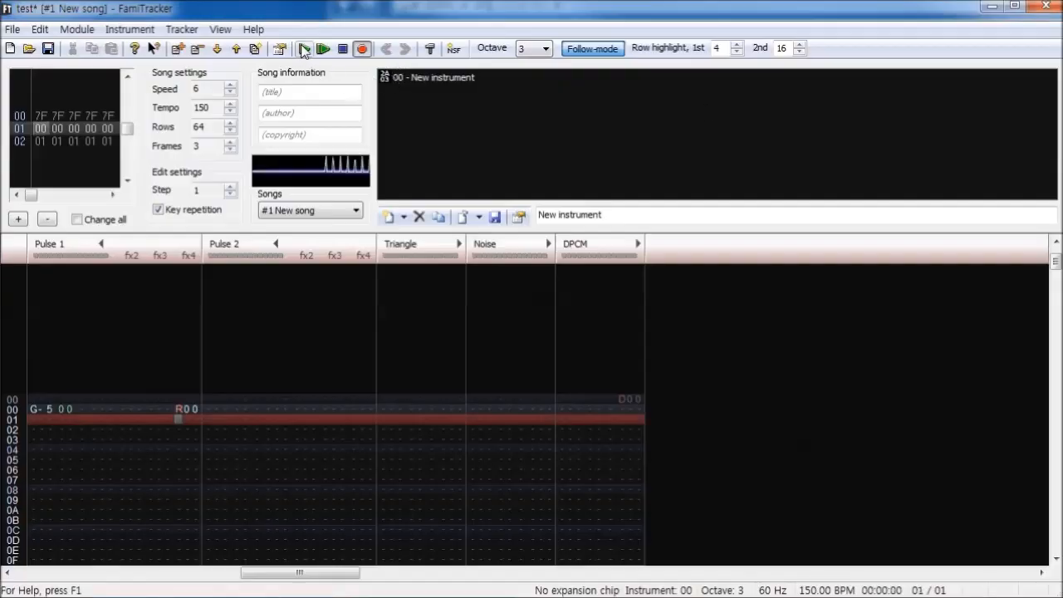
click(342, 52)
Set the slide-down effect on row 00 of Pulse 1 to R04 and play the G-5 note
click(193, 369)
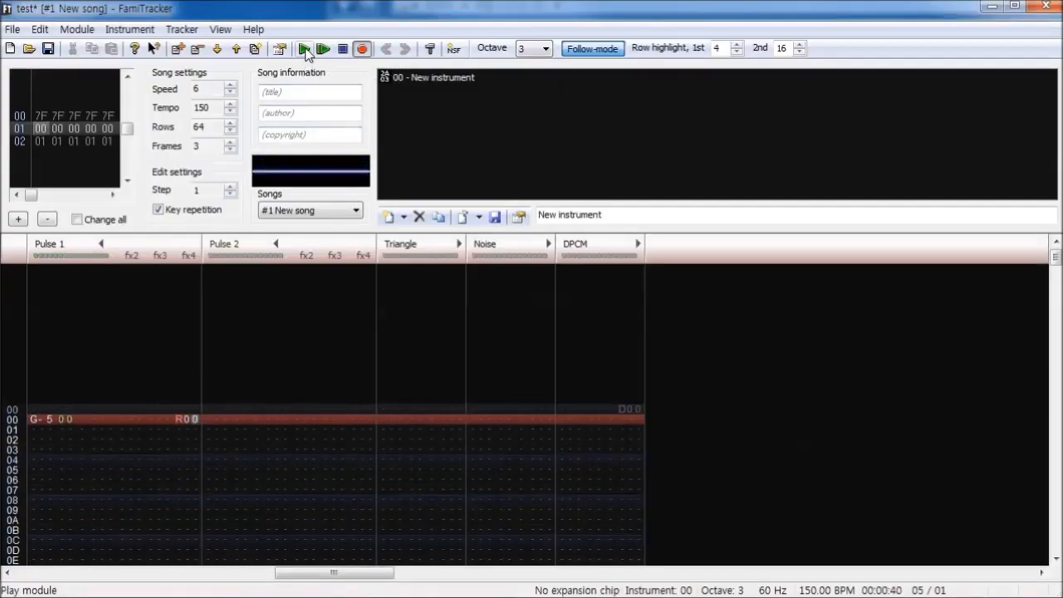
click(306, 49)
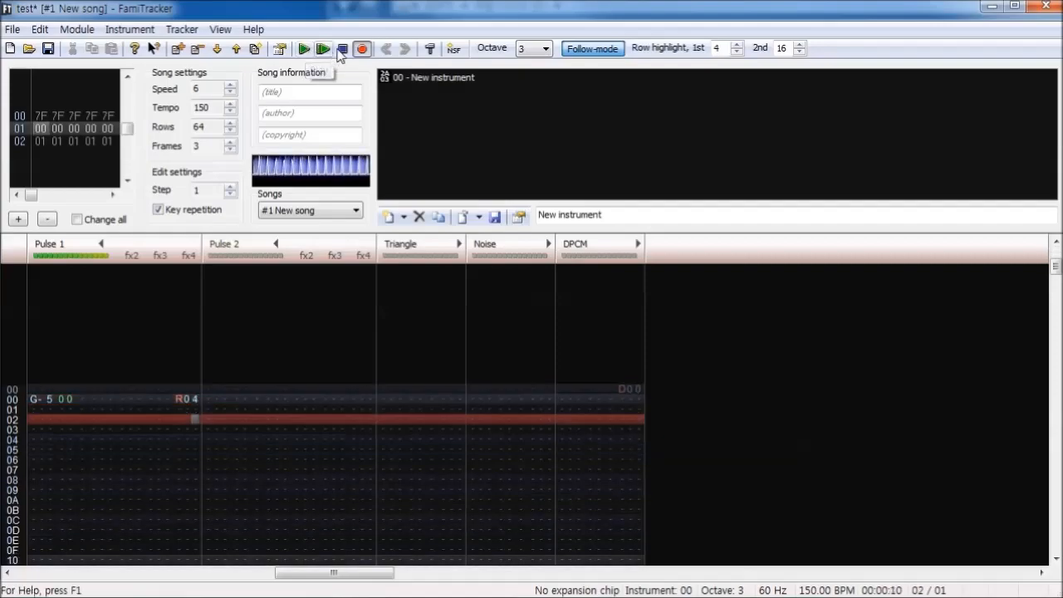
click(343, 50)
Set the slide-down effect on row 00 of Pulse 1 to R24 and play the G-5 note
click(195, 320)
text(4)
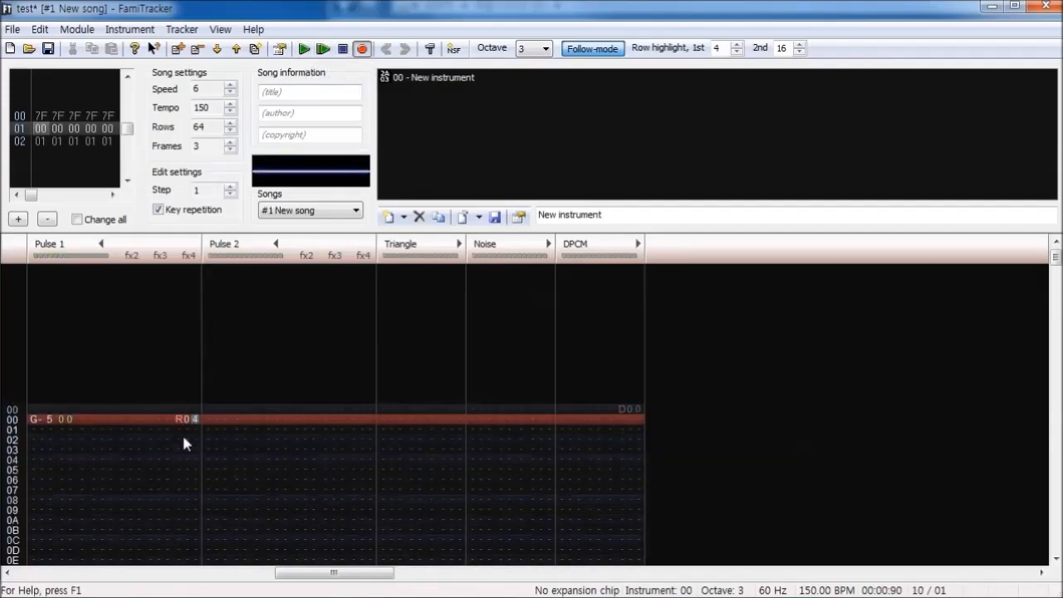
click(305, 50)
click(342, 50)
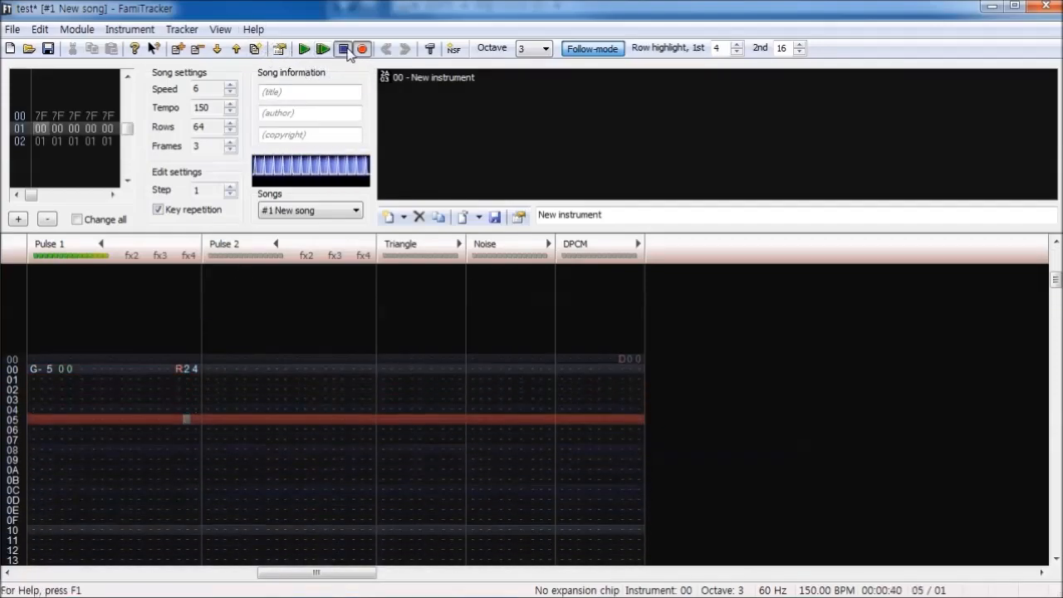
Set the slide-down effect on row 00 of Pulse 1 to R14 and play the G-5 note
click(186, 373)
text(1)
click(306, 50)
click(342, 50)
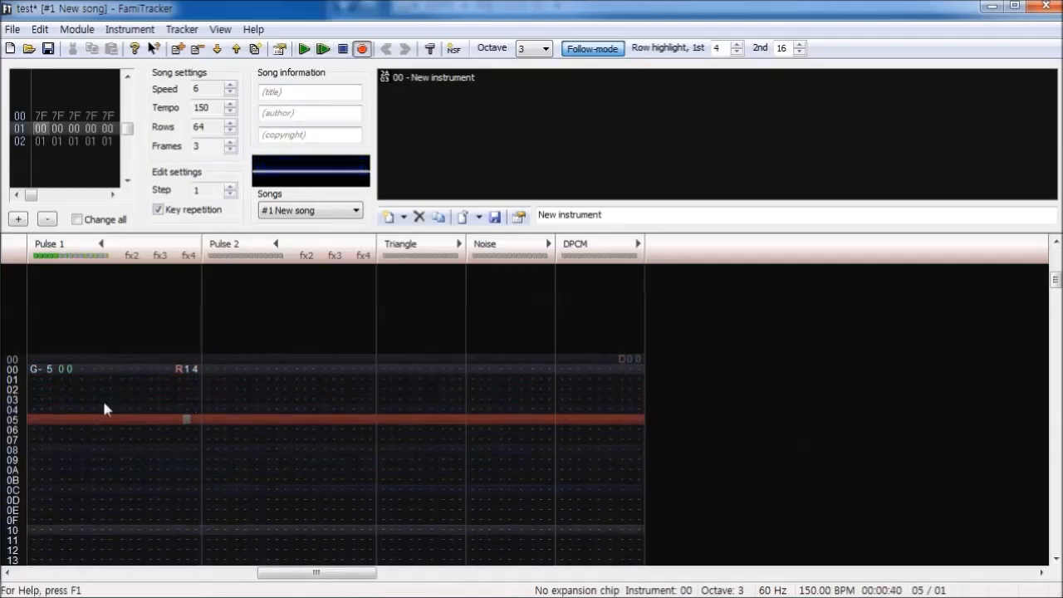
Transpose the row 00 note on Pulse 1 down two octaves to G-3 and play it with R14
drag(83, 399, 34, 368)
click(305, 50)
click(343, 50)
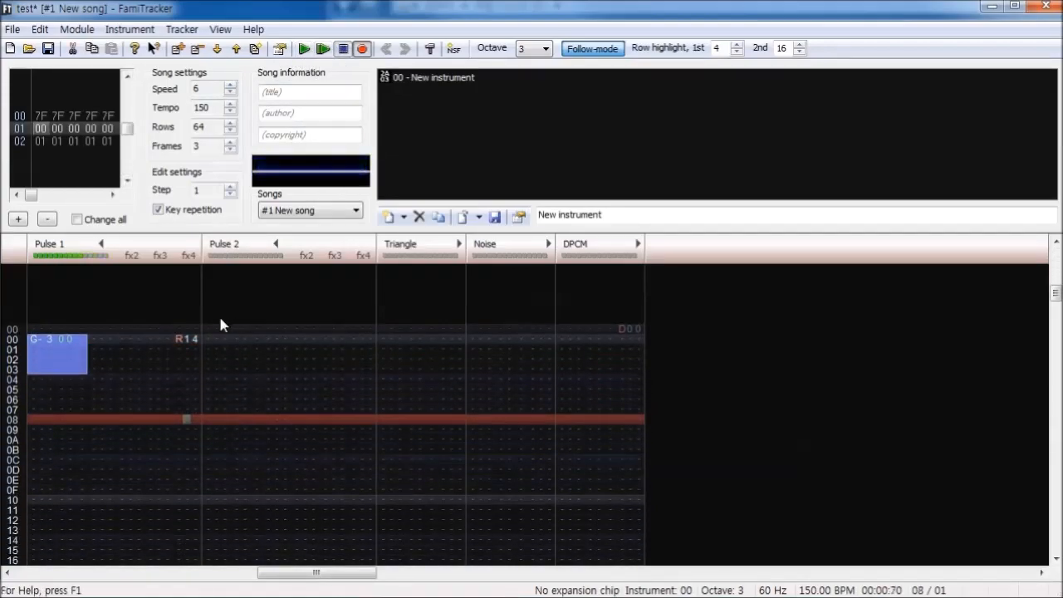
Set the slide-down effect on row 00 of Pulse 1 to R04 and play the G-3 note
click(187, 339)
text(0)
click(307, 50)
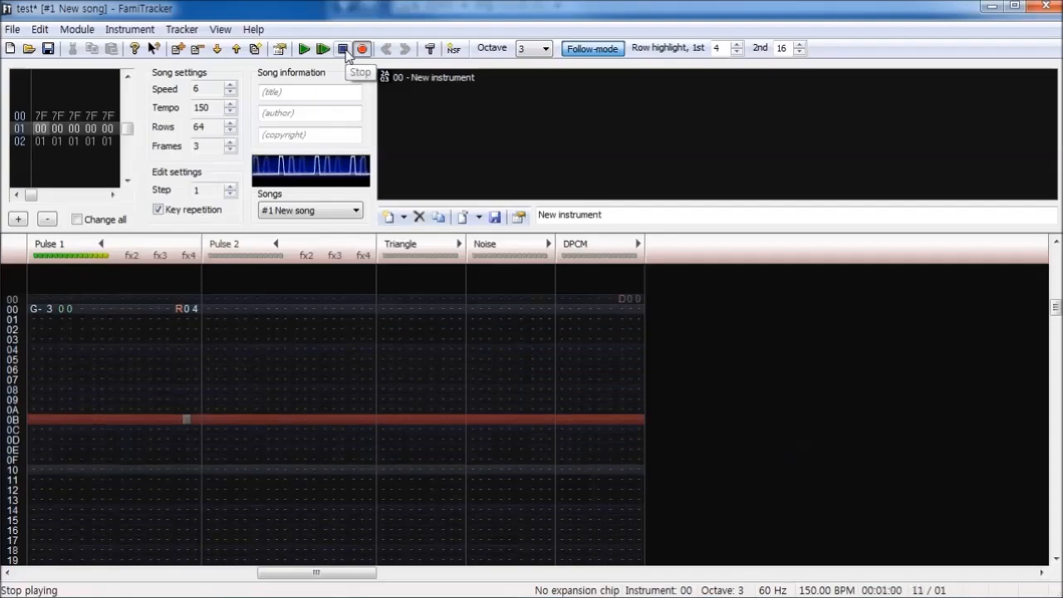
scroll(157, 465, up, 3)
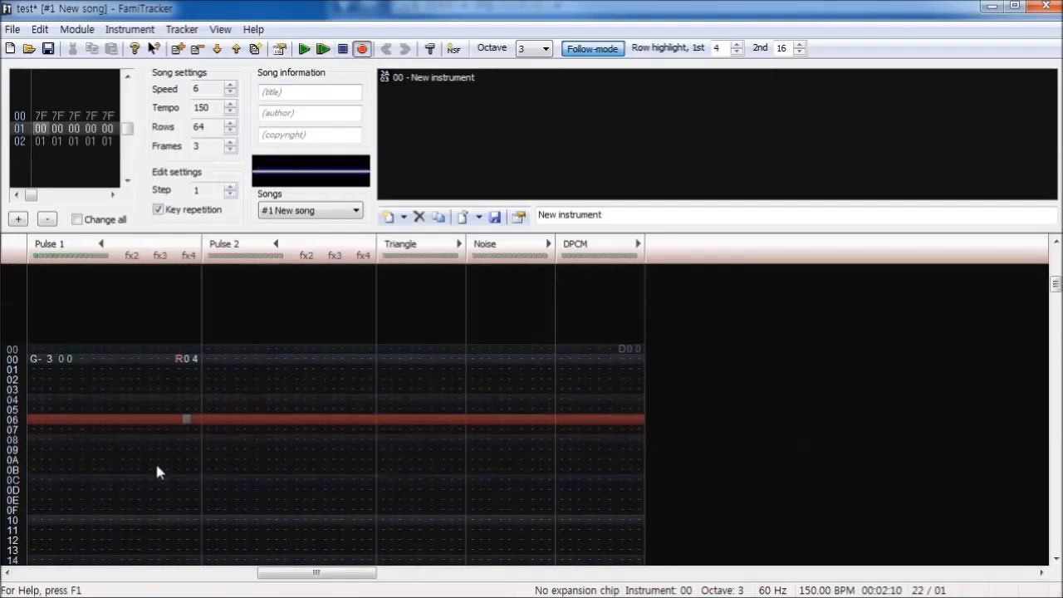
Set the slide-down effect on row 00 of Pulse 1 to R0F and play the G-3 note
click(197, 358)
text(f)
click(309, 49)
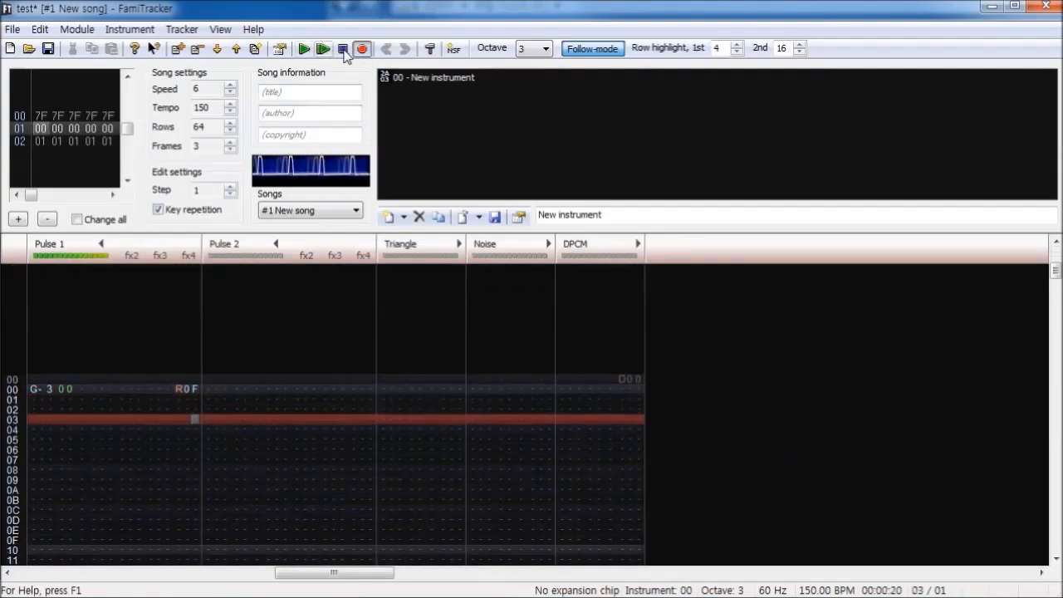
click(344, 50)
Adjust the row 00 slide-down effect on Pulse 1, play it, set its speed digit to 5 and play the note again
click(196, 319)
click(304, 49)
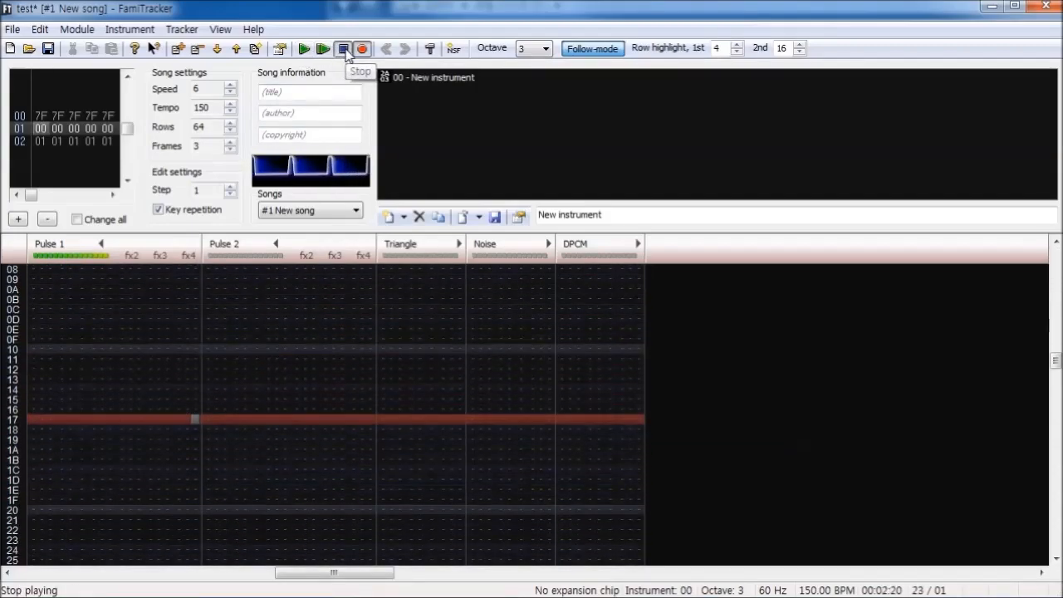
click(187, 339)
text(5)
click(304, 50)
click(345, 52)
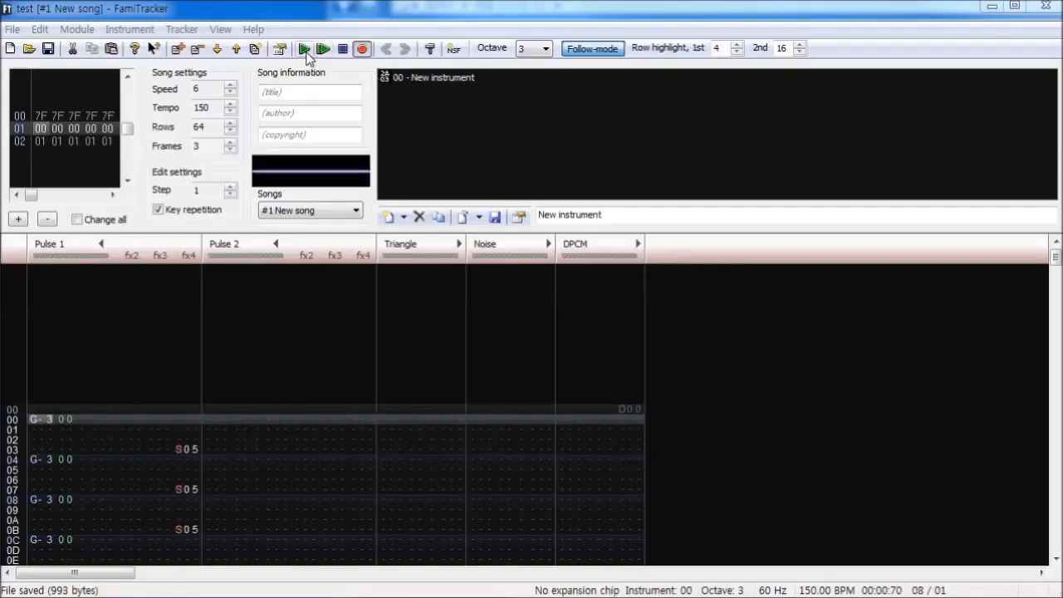
Play the G-3 notes with their S05 note cuts, set the cuts on rows 03, 07, 0B and 0F to S03 and play again
click(306, 51)
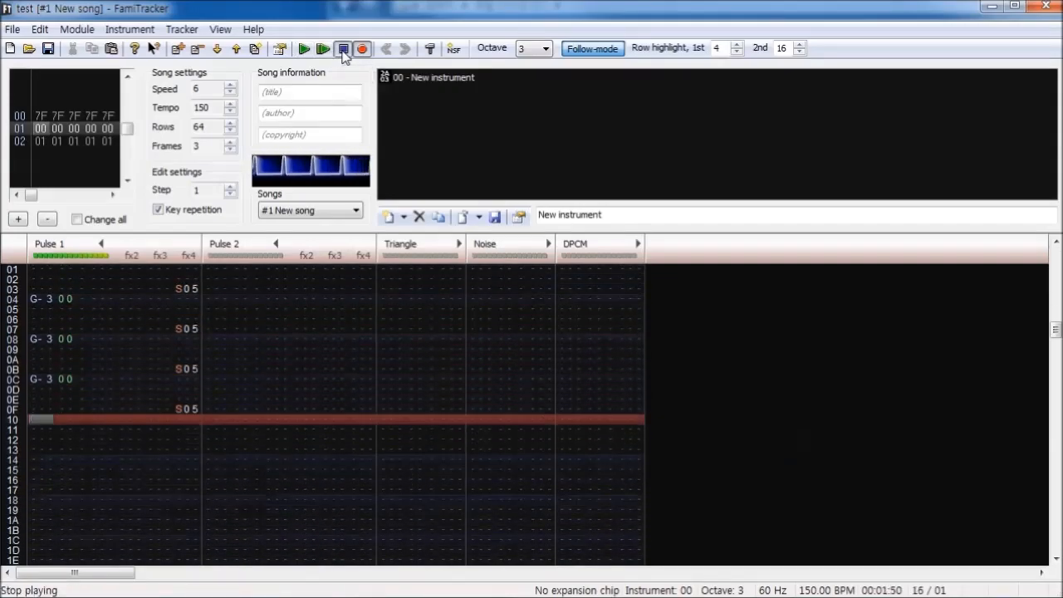
click(343, 50)
click(196, 360)
text(3)
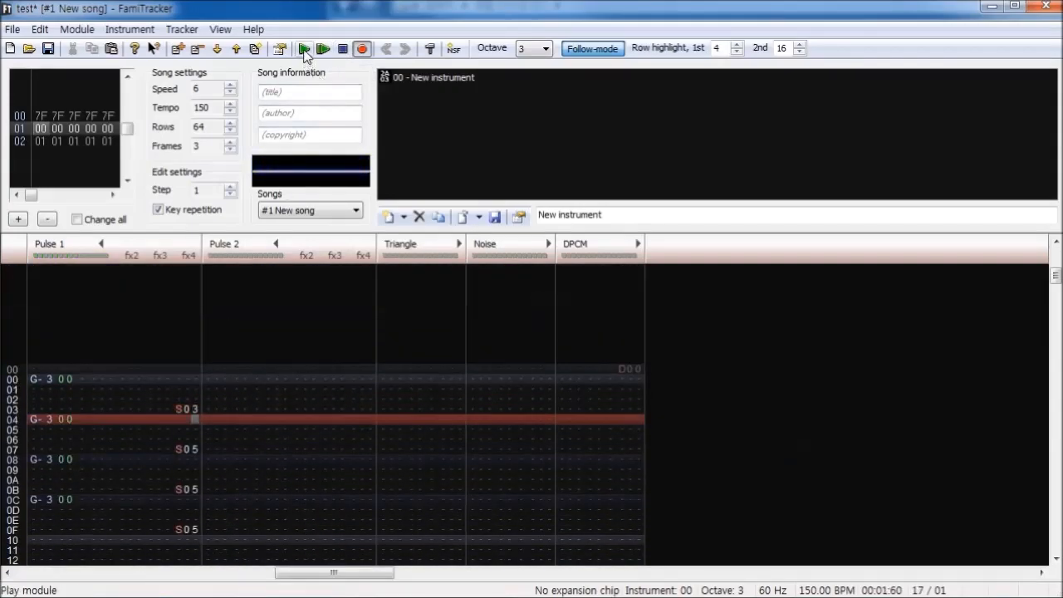
key(Down)
key(Down)
key(Down)
text(3)
key(Down)
key(Down)
key(Down)
text(3)
key(Down)
key(Down)
key(Down)
text(3)
click(305, 50)
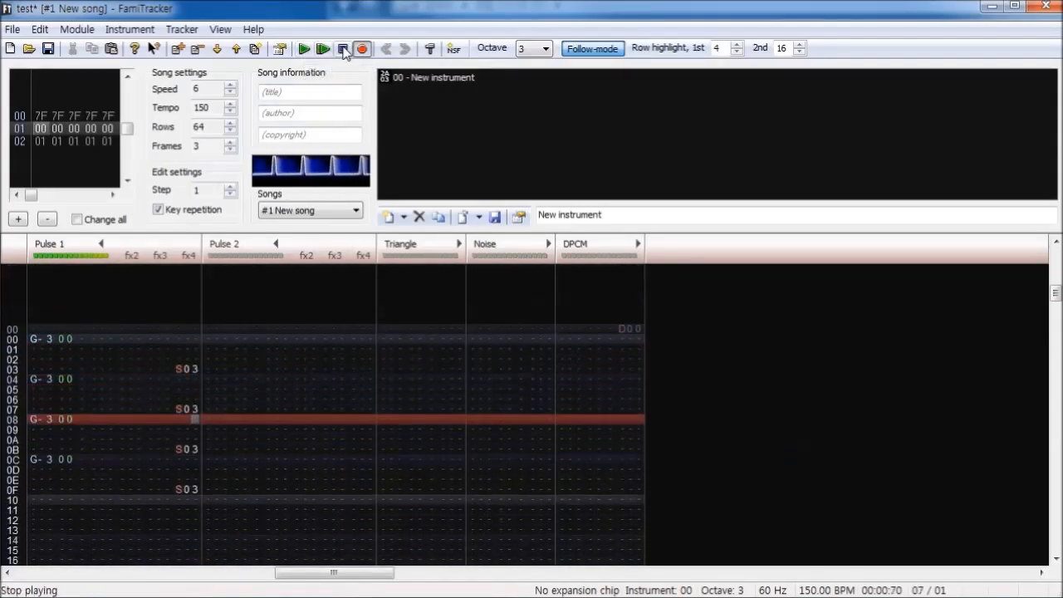
click(343, 50)
Set the note cuts on rows 03, 07, 0B and 0F of Pulse 1 to S00 and play the pattern
scroll(217, 367, up, 1)
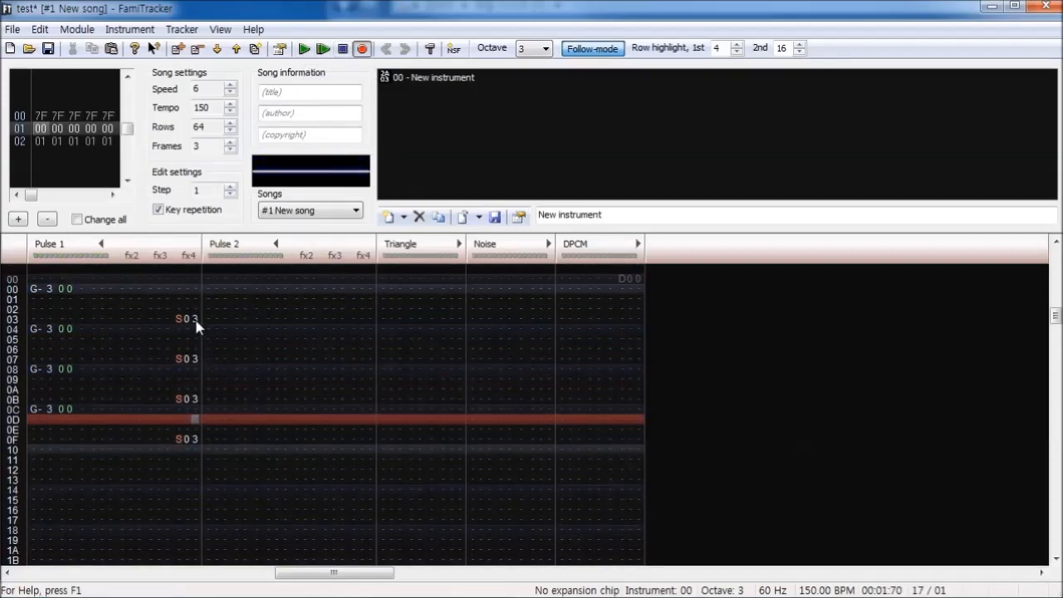
click(304, 49)
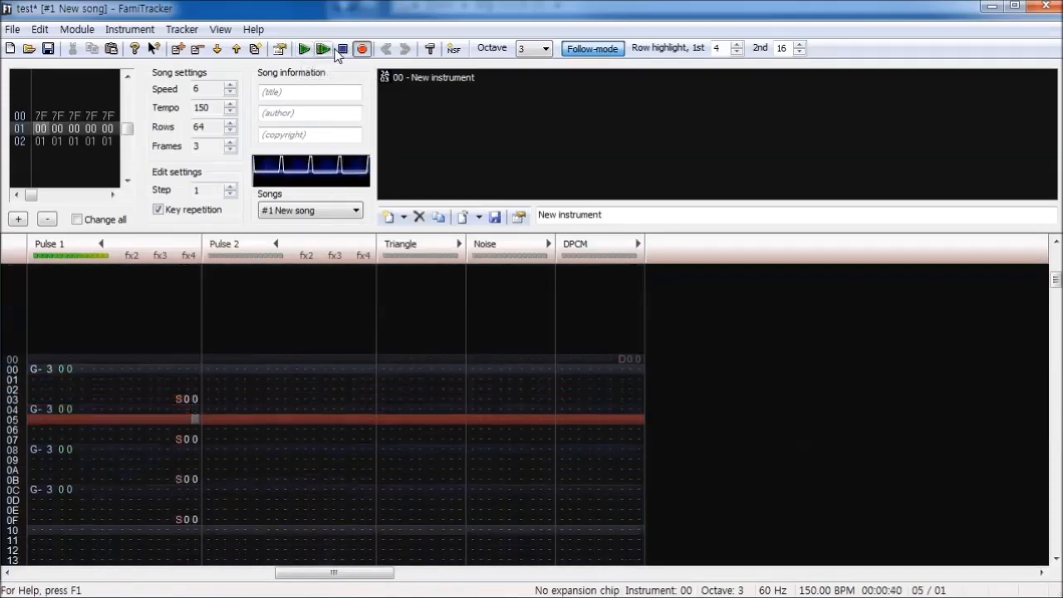
click(344, 50)
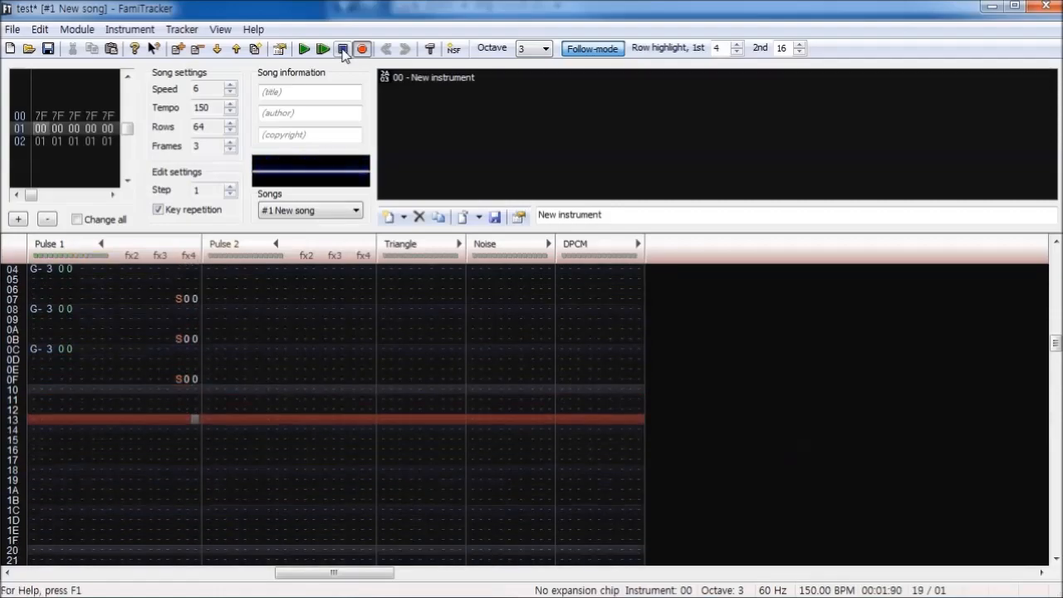
scroll(239, 364, up, 3)
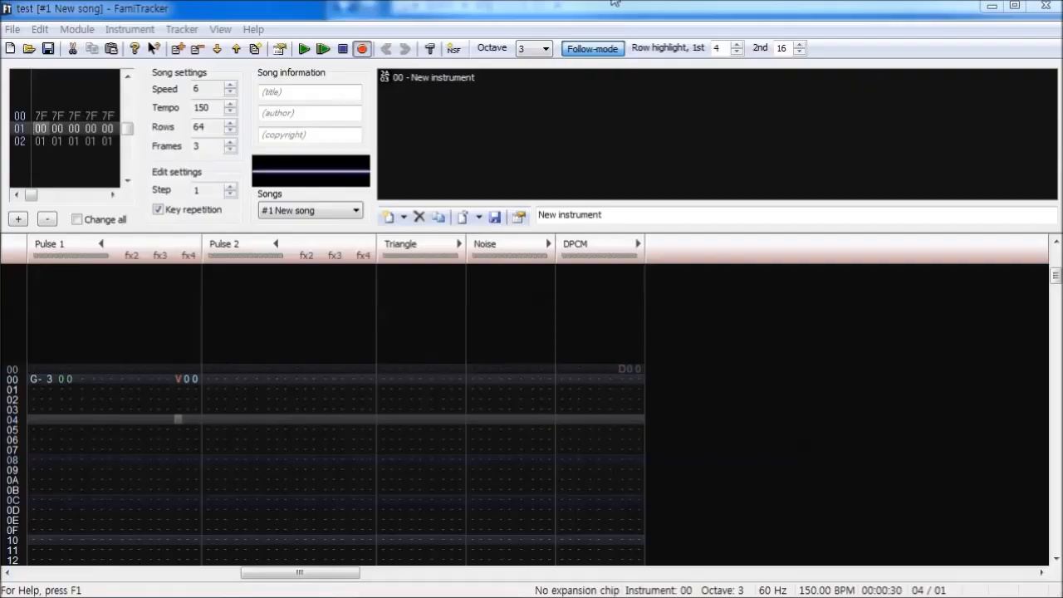
Play the G-3 note with duty effect V00, set the row 00 effect on Pulse 1 to V01 and play it again
click(306, 50)
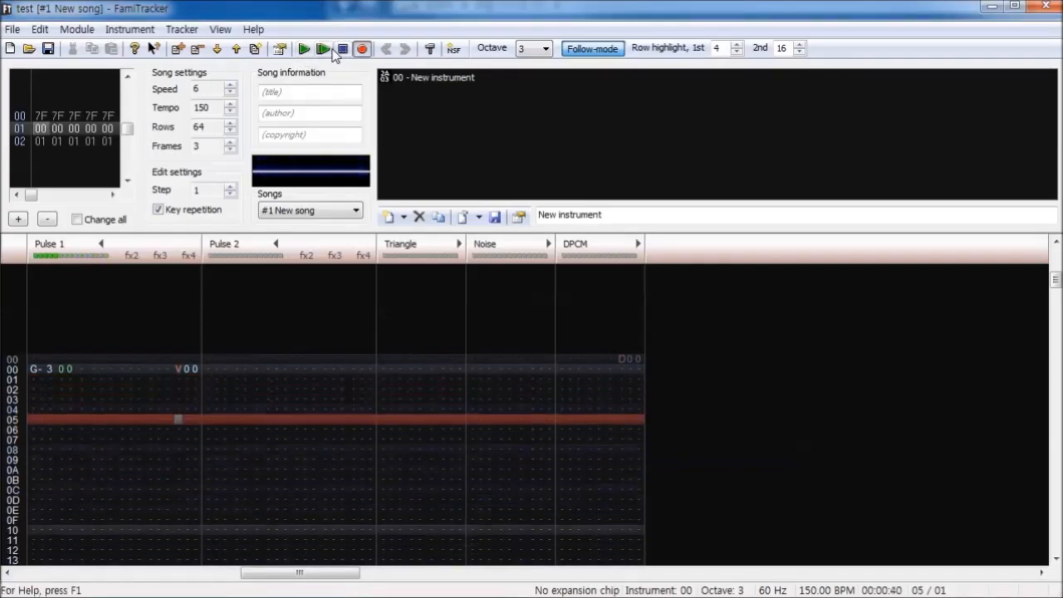
click(193, 369)
text(1)
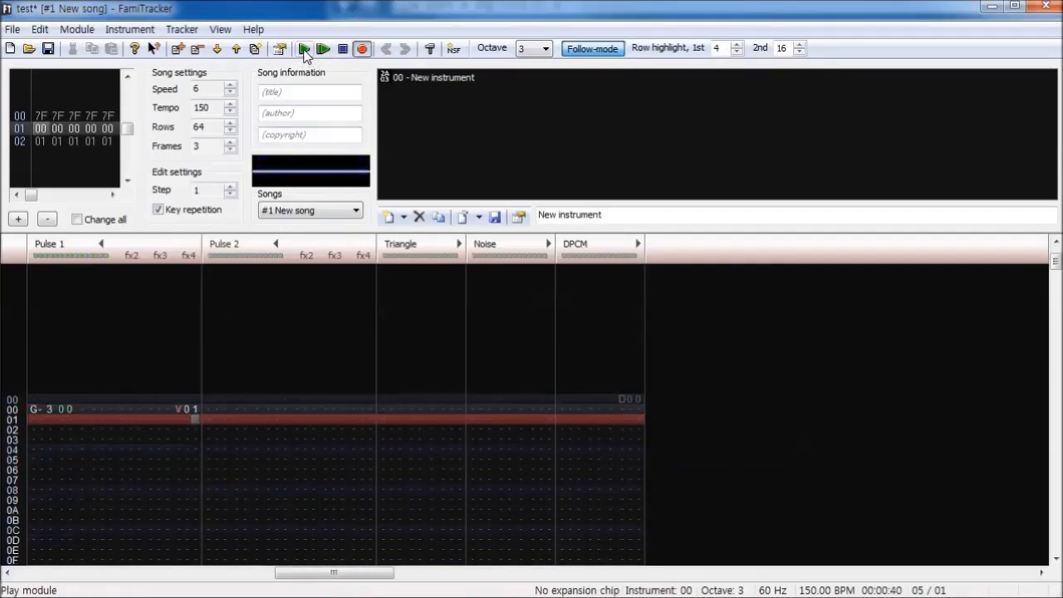
click(305, 50)
Set the duty effect on row 00 of Pulse 1 to V02 and play the G-3 note
click(194, 350)
text(2)
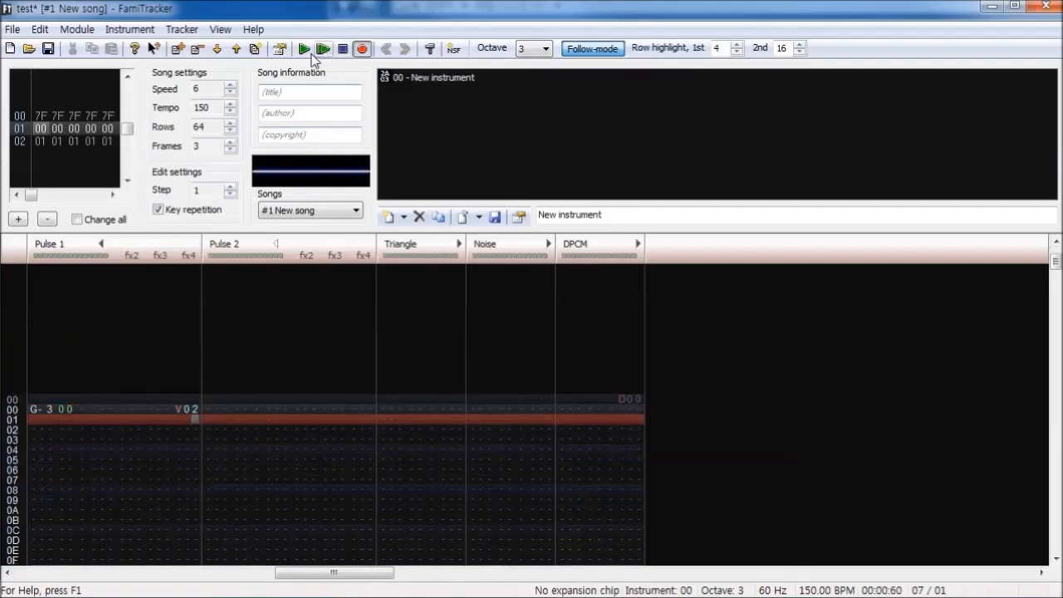
click(305, 50)
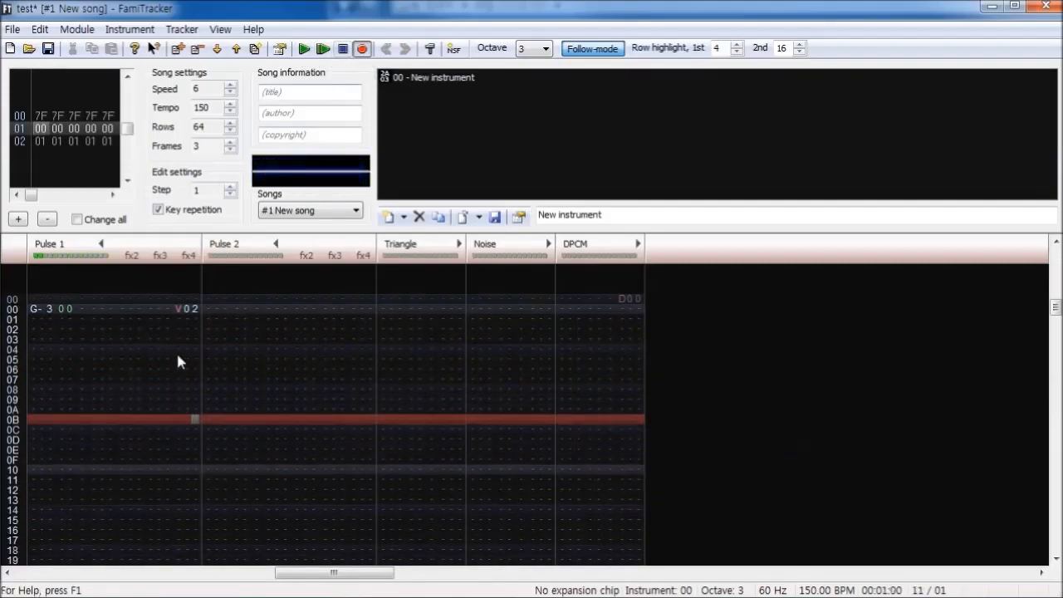
Enter the duty effect V02 on rows 02, 04, 06 and 08 of Pulse 1
click(184, 320)
key(Down)
text(V02)
key(Down)
key(Down)
key(ctrl+v)
key(Down)
key(Down)
key(ctrl+v)
key(Down)
key(Down)
text(V02)
key(Down)
key(Down)
Set the duty effects on rows 00, 02, 06 and 08 of Pulse 1 to V00, V01, V01 and V00
click(198, 319)
text(0)
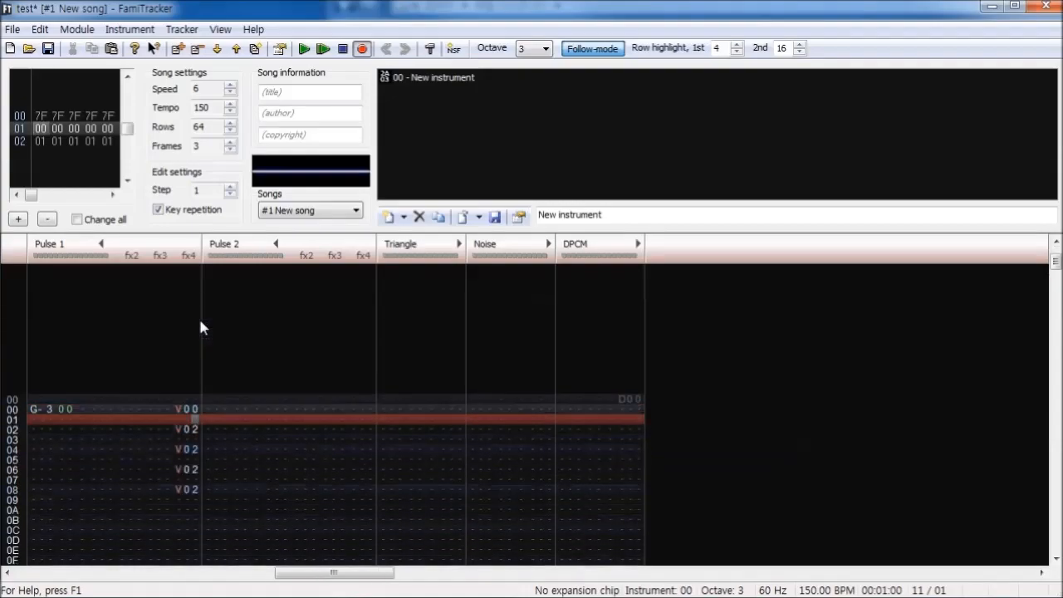
key(Down)
text(1)
key(Down)
key(Down)
key(Down)
text(1)
key(Down)
key(Down)
text(0)
key(Down)
key(Down)
Play the G-3 note on Pulse 1 with its changing duty effects and stop playback
click(305, 50)
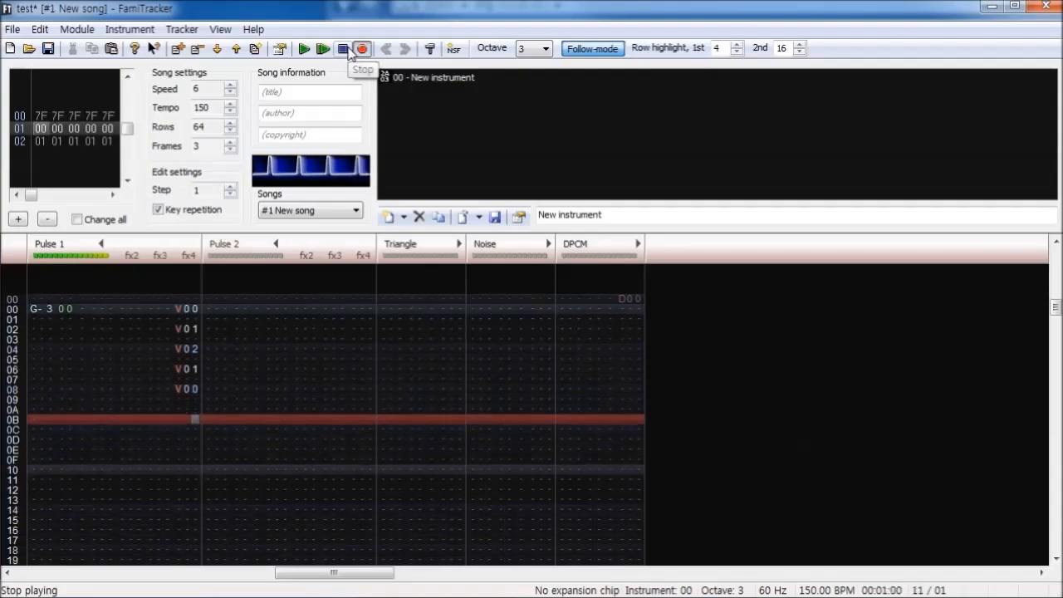
click(347, 50)
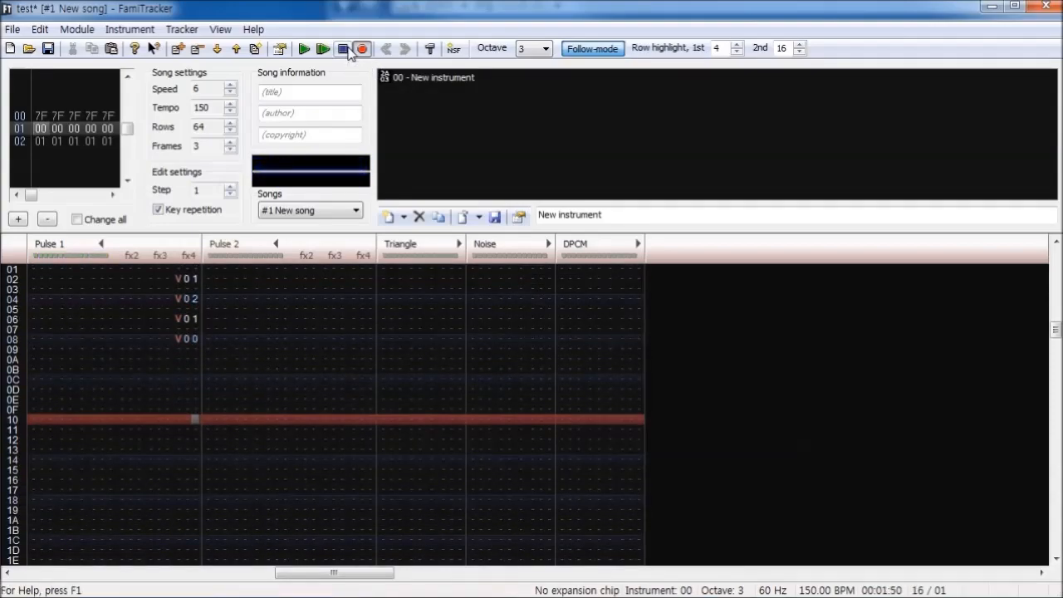
key(Return)
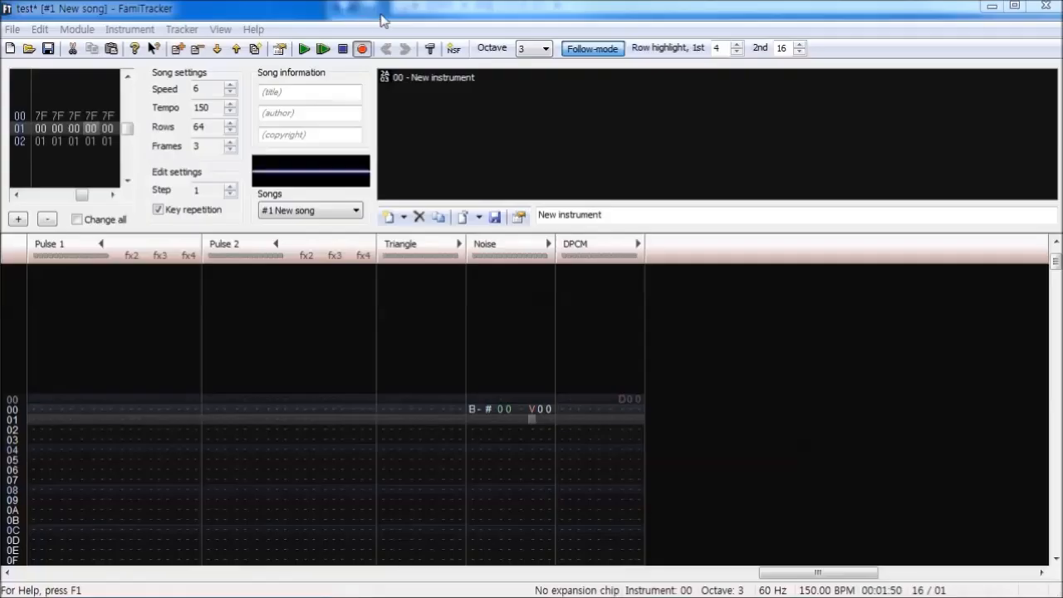
Play the B-# note on the Noise channel with V00, set its row 00 effect to V01 and play it again
click(301, 49)
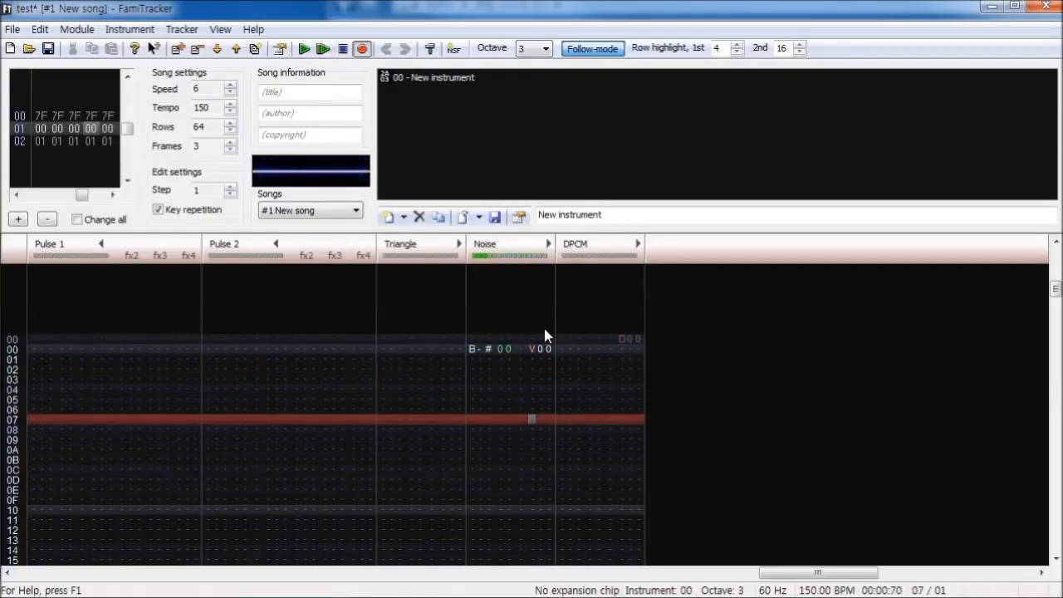
text(1)
click(304, 50)
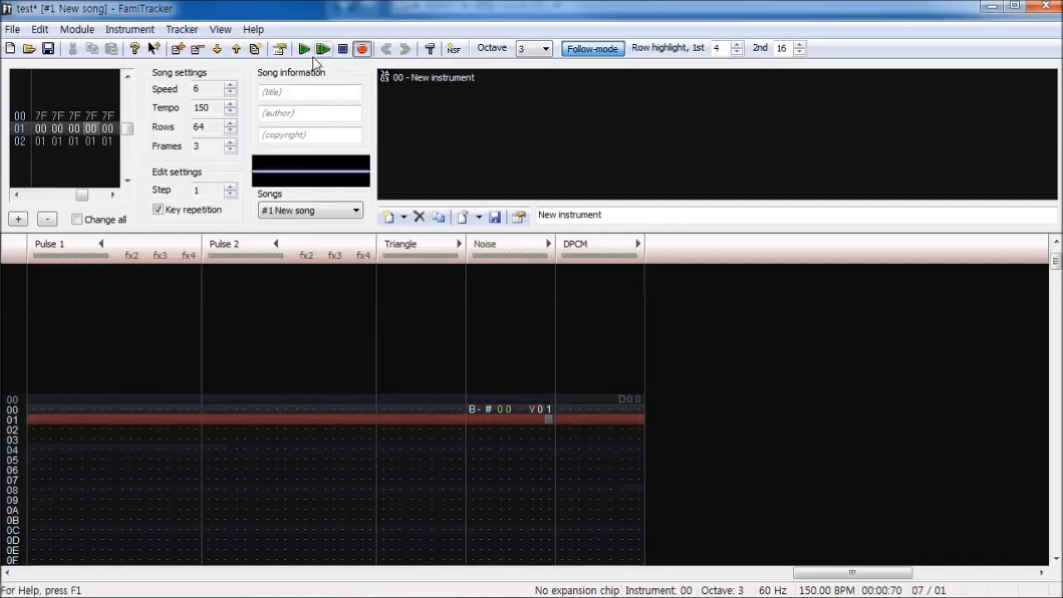
click(341, 51)
Enter the noise notes 4-#, 6-#, 8-#, 9-#, B-#, D-#, F-# and 0-# on every second row from 00 to 0E of the Noise channel
click(487, 361)
key(z)
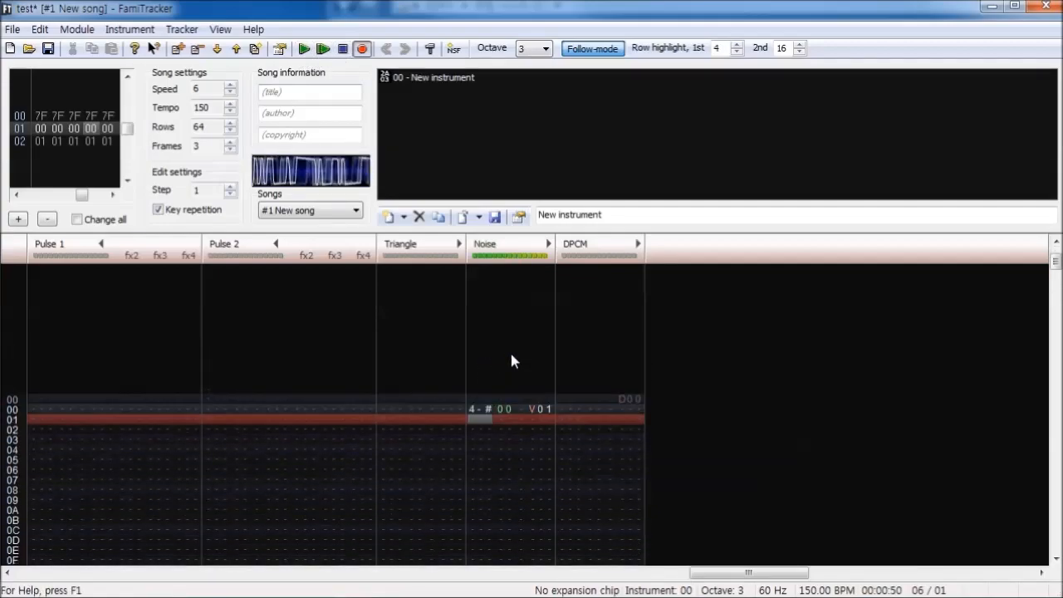
key(Down)
key(x)
key(Down)
key(c)
key(Down)
key(v)
key(Down)
key(b)
key(Down)
key(n)
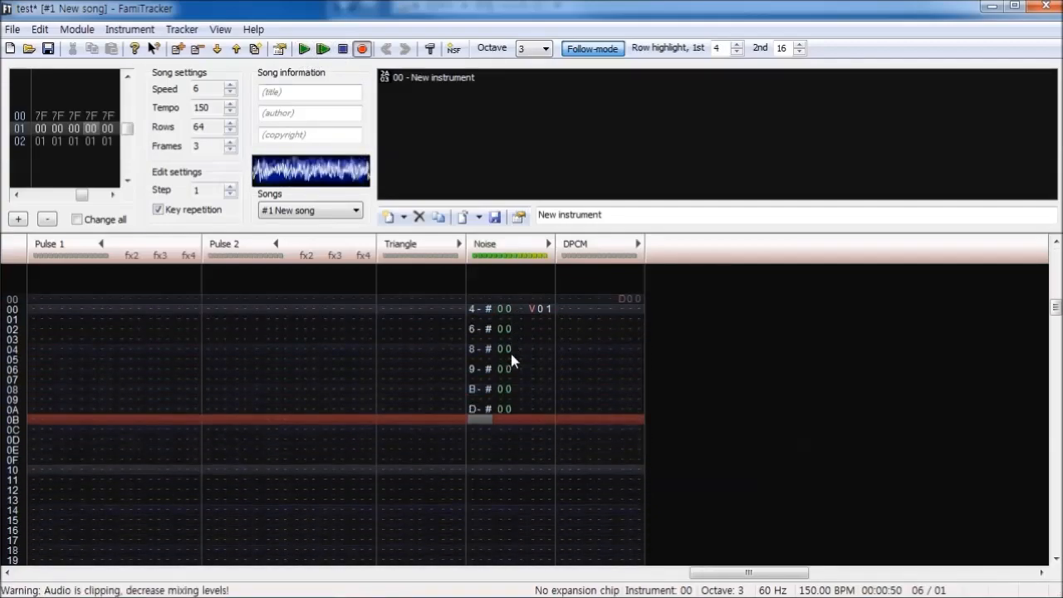
key(Down)
key(m)
key(Down)
key(comma)
Play the noise note sequence with duty effect V01 twice, stopping playback after each run
click(304, 49)
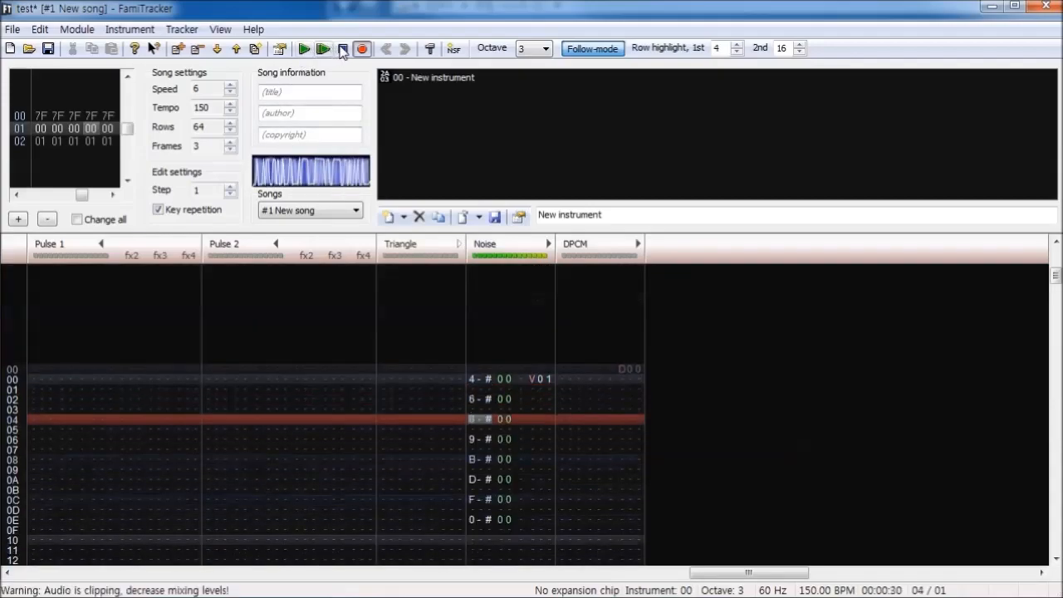
click(343, 51)
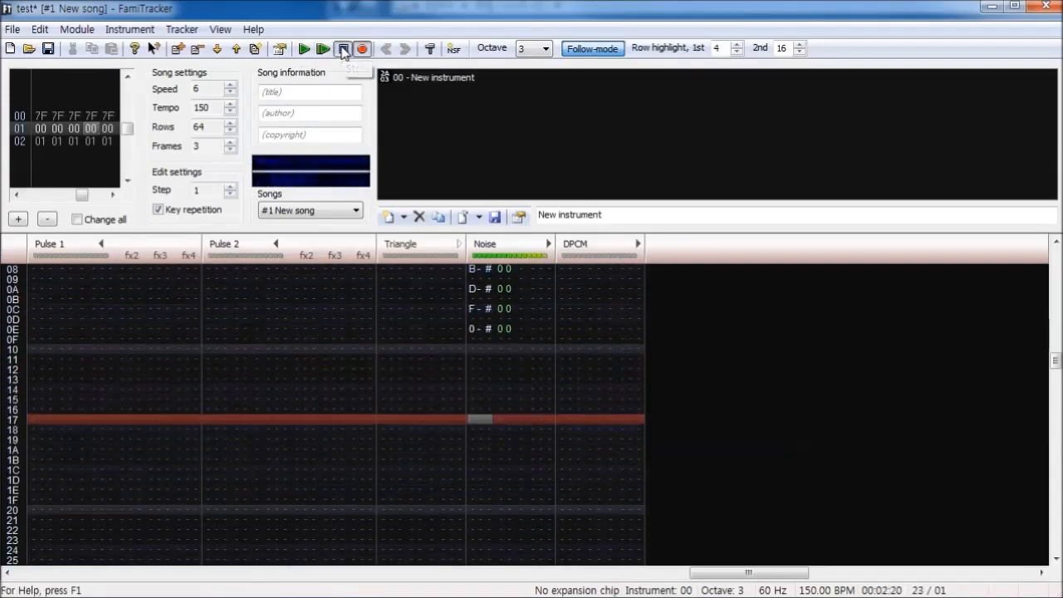
click(323, 49)
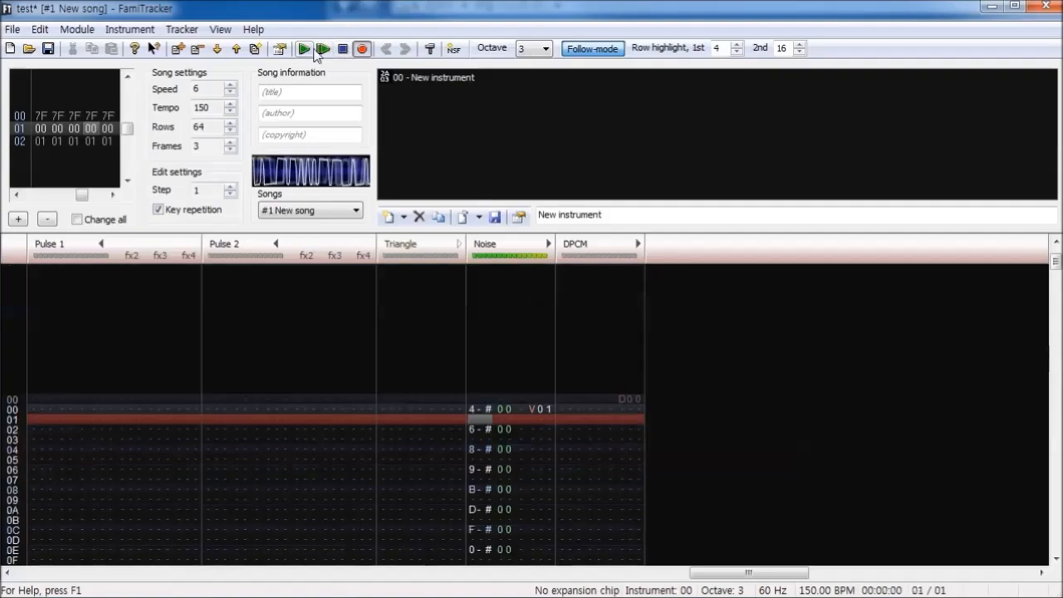
click(343, 50)
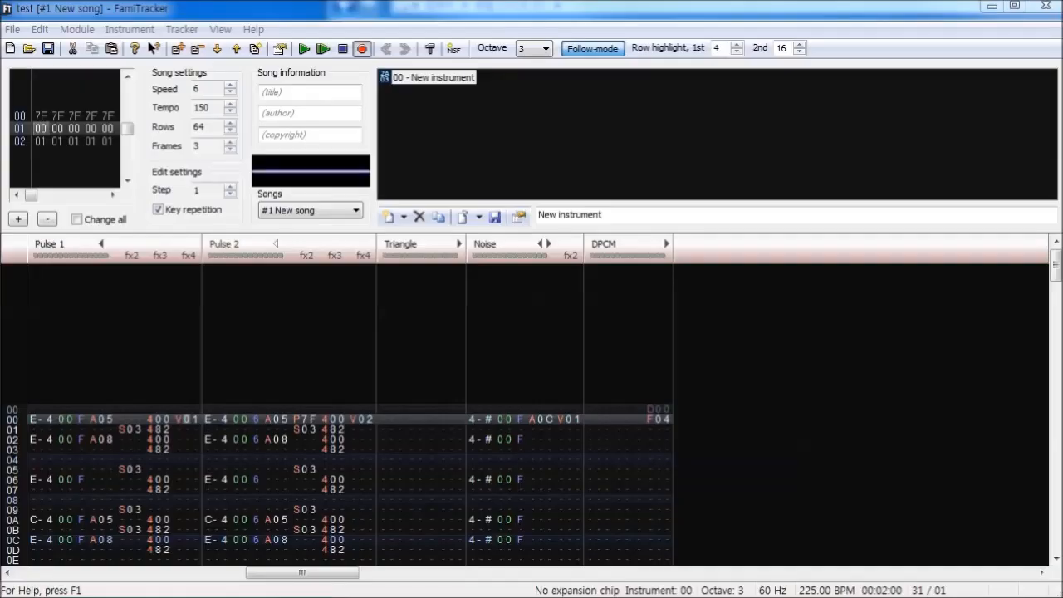
Play the finished example pattern combining effects on Pulse 1, Pulse 2 and Noise twice, and stop playback
click(304, 49)
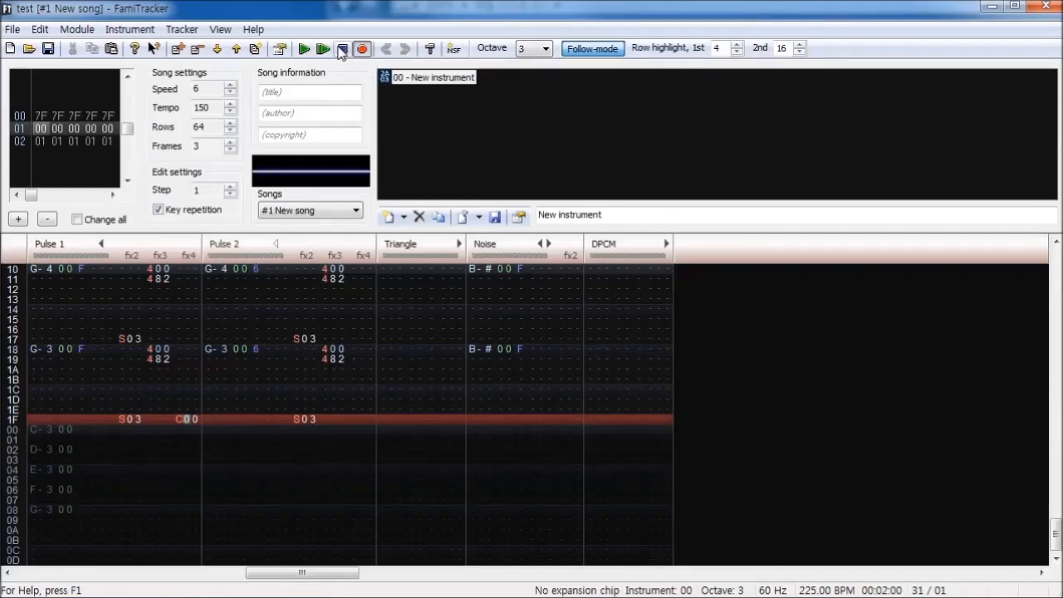
click(304, 49)
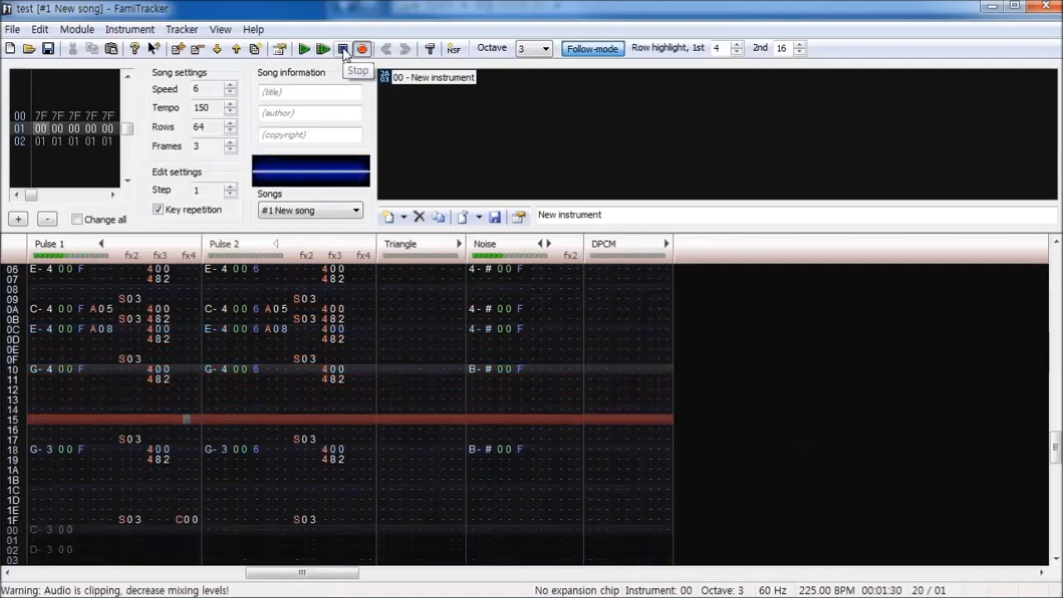
click(343, 50)
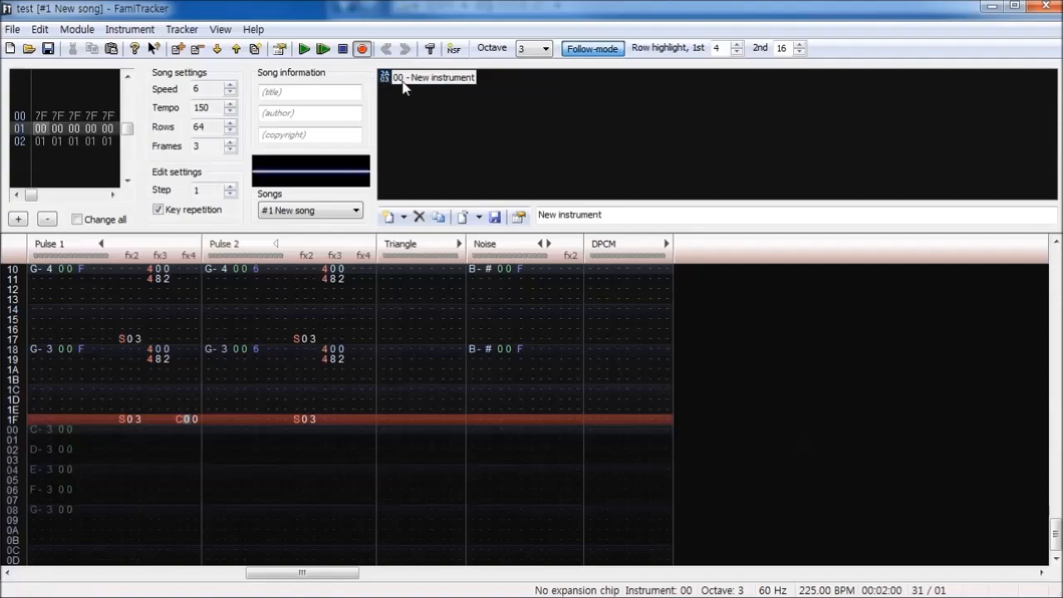
key(Up)
key(Up)
key(Up)
key(Up)
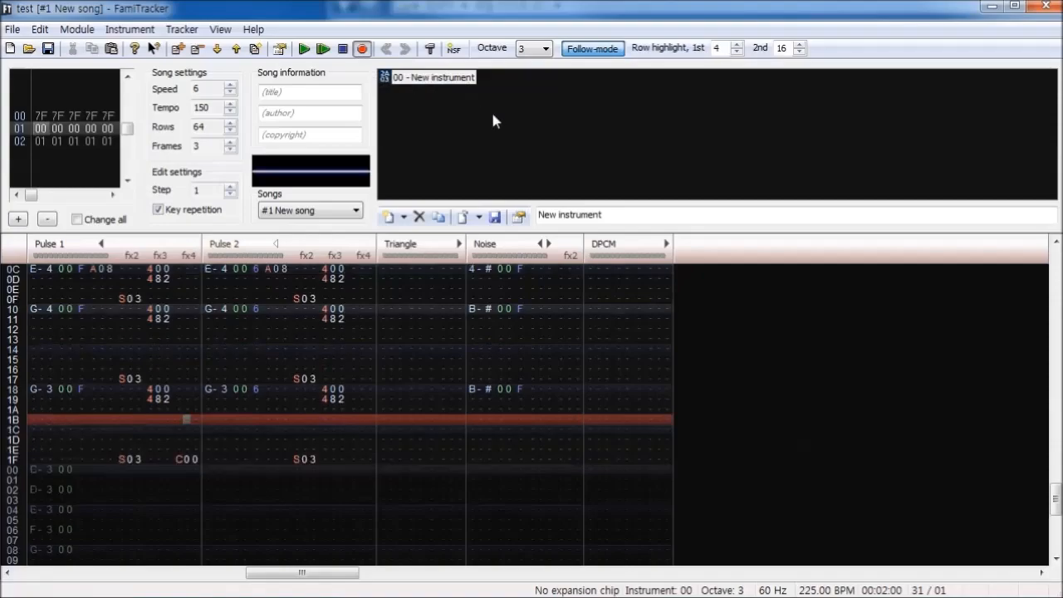